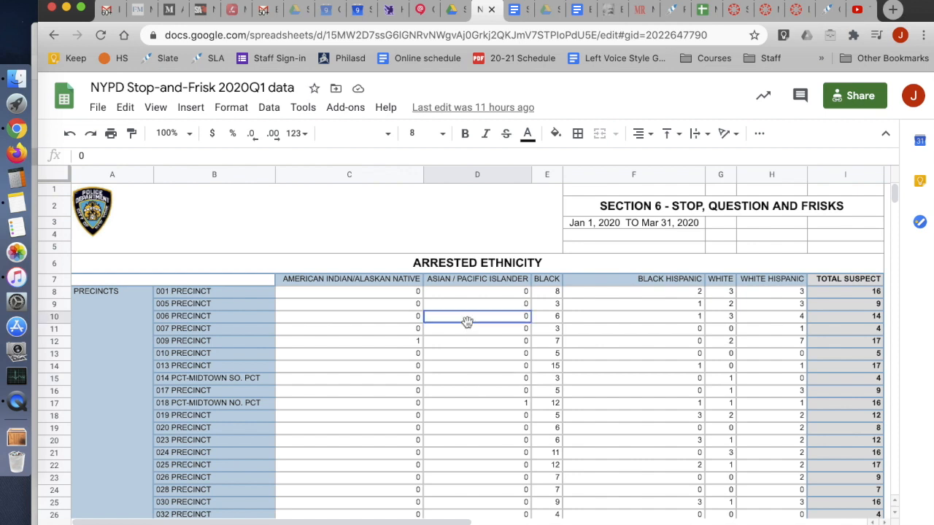
- Look over the arrested ethnicity table, including its precinct rows, ethnicity columns and total suspect column
{"action": "left_click", "coordinate": [579, 394]}
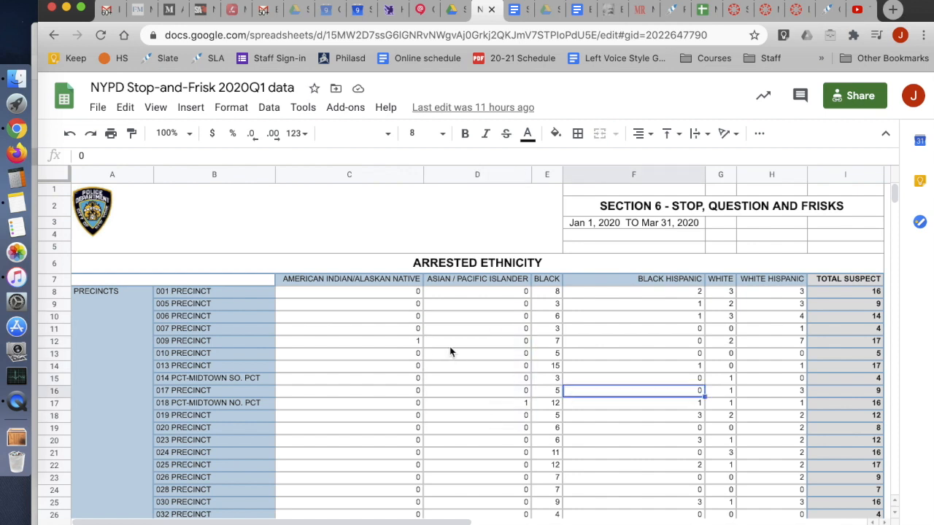
{"action": "left_click_drag", "start_coordinate": [358, 318], "coordinate": [364, 359]}
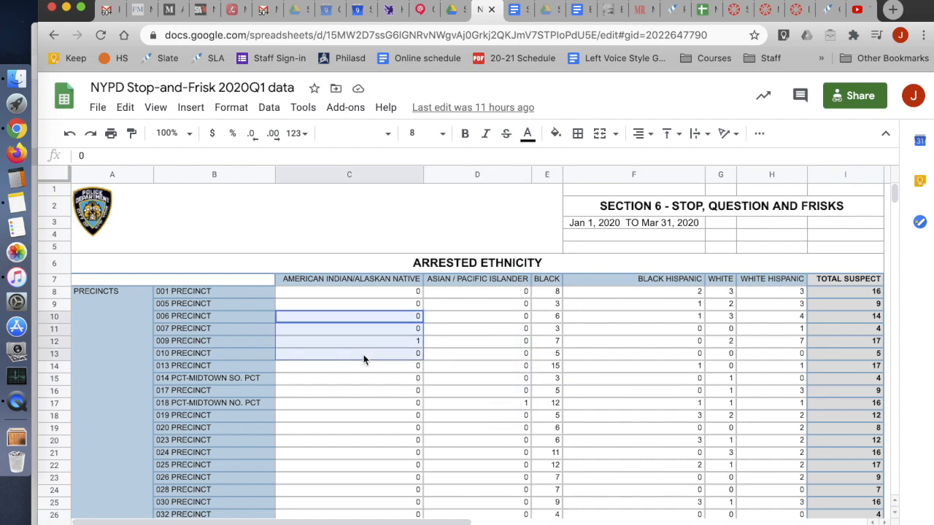
{"action": "left_click", "coordinate": [364, 357]}
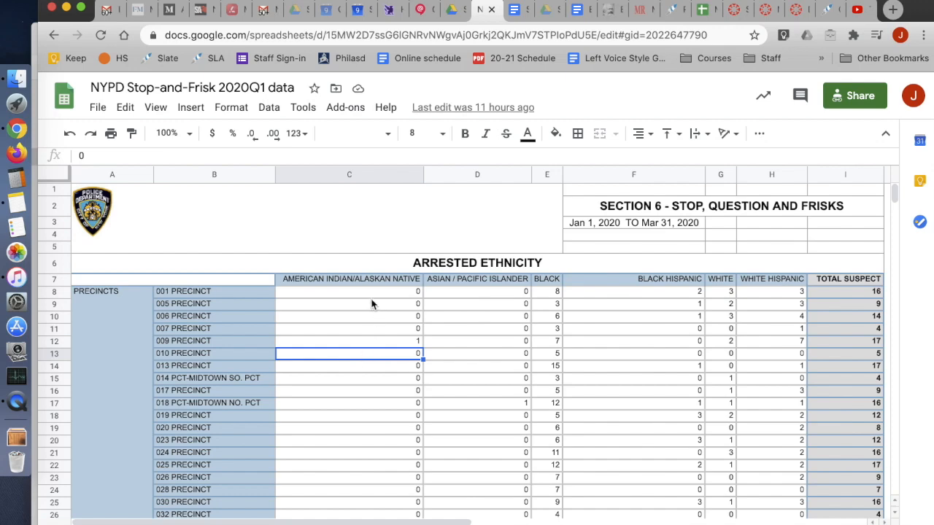
{"action": "scroll", "coordinate": [543, 385], "scroll_direction": "right", "scroll_amount": 3}
{"action": "scroll", "coordinate": [543, 385], "scroll_direction": "left", "scroll_amount": 3}
{"action": "scroll", "coordinate": [445, 379], "scroll_direction": "down", "scroll_amount": 3}
{"action": "scroll", "coordinate": [445, 379], "scroll_direction": "up", "scroll_amount": 3}
{"action": "scroll", "coordinate": [591, 397], "scroll_direction": "right", "scroll_amount": 2}
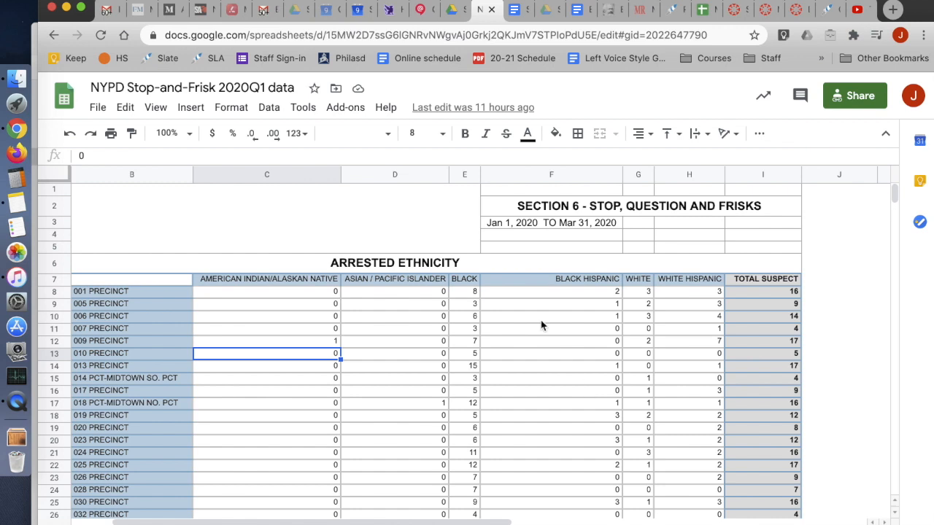
- Examine the Black Hispanic figures for the first precincts and compare them with the neighbouring ethnicity columns
{"action": "left_click_drag", "start_coordinate": [517, 289], "coordinate": [527, 330]}
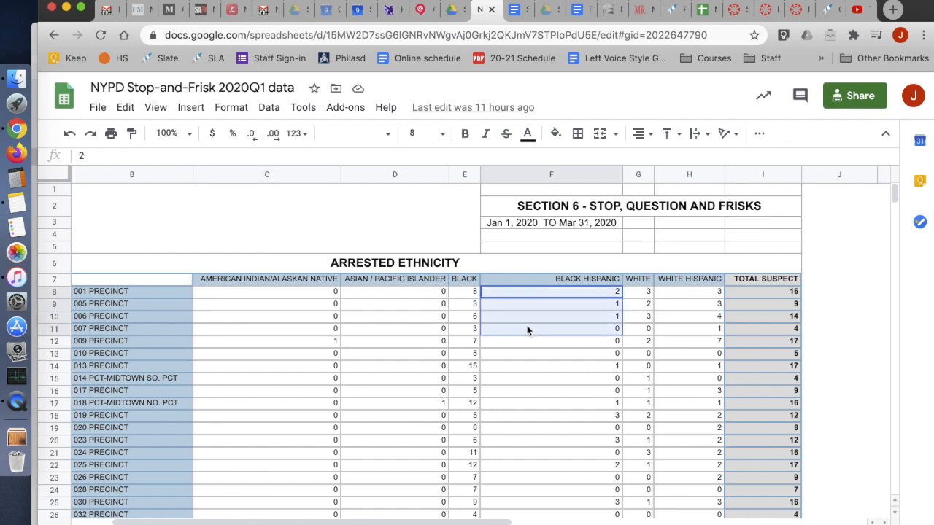
{"action": "left_click", "coordinate": [527, 329]}
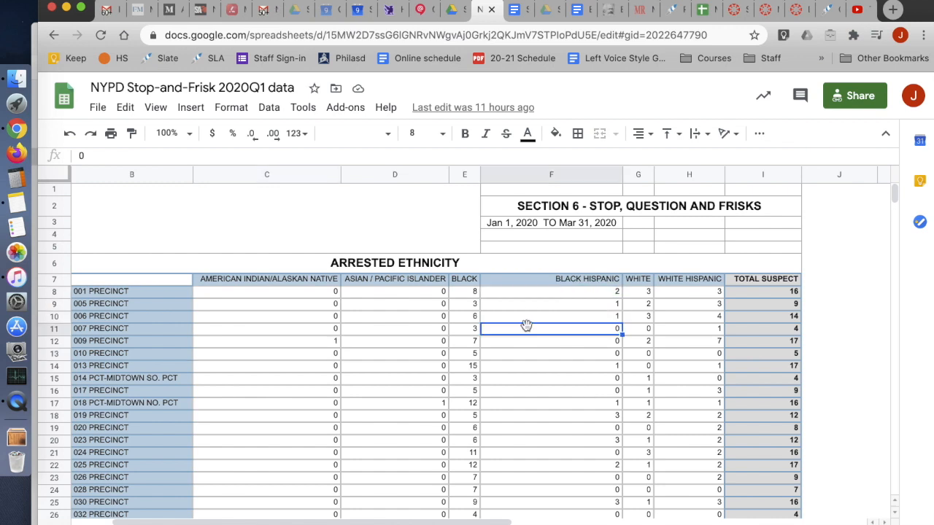
{"action": "left_click", "coordinate": [528, 294]}
{"action": "left_click_drag", "start_coordinate": [545, 318], "coordinate": [558, 343]}
{"action": "left_click", "coordinate": [558, 344]}
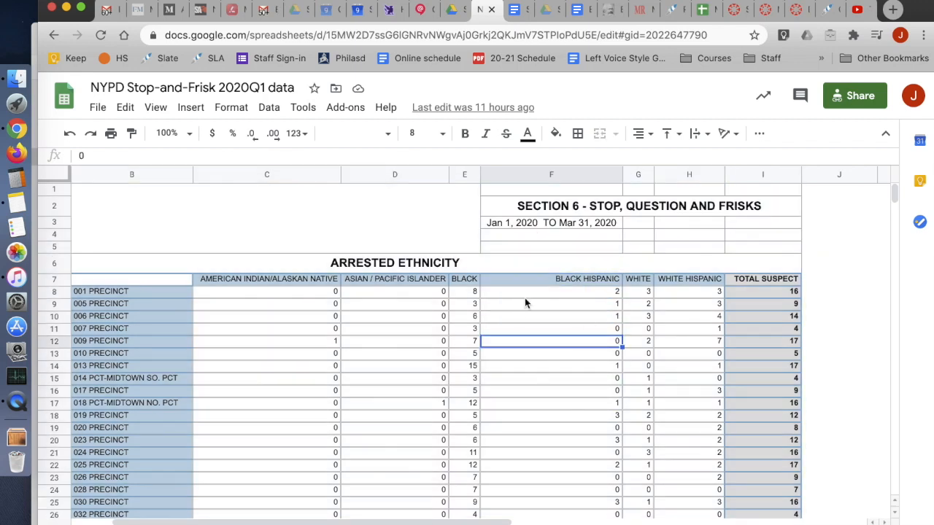
{"action": "left_click_drag", "start_coordinate": [547, 318], "coordinate": [552, 390]}
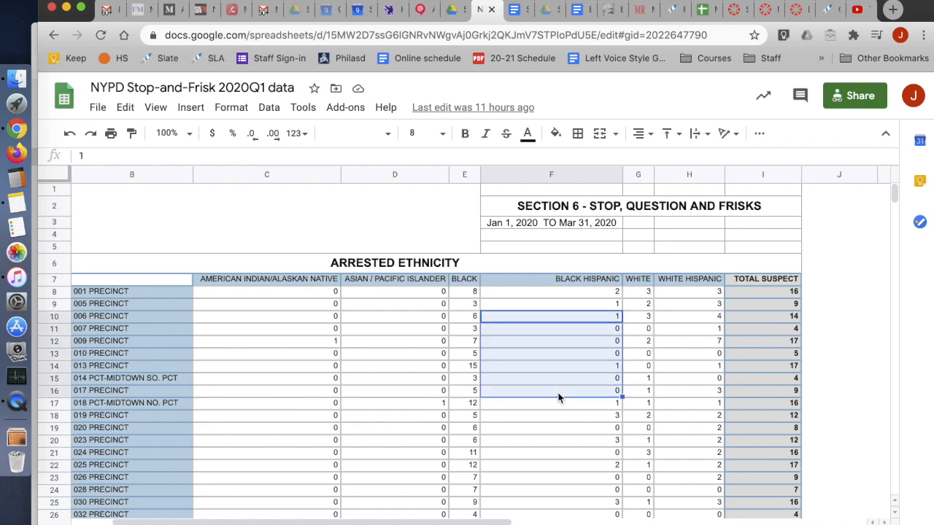
{"action": "left_click", "coordinate": [558, 392]}
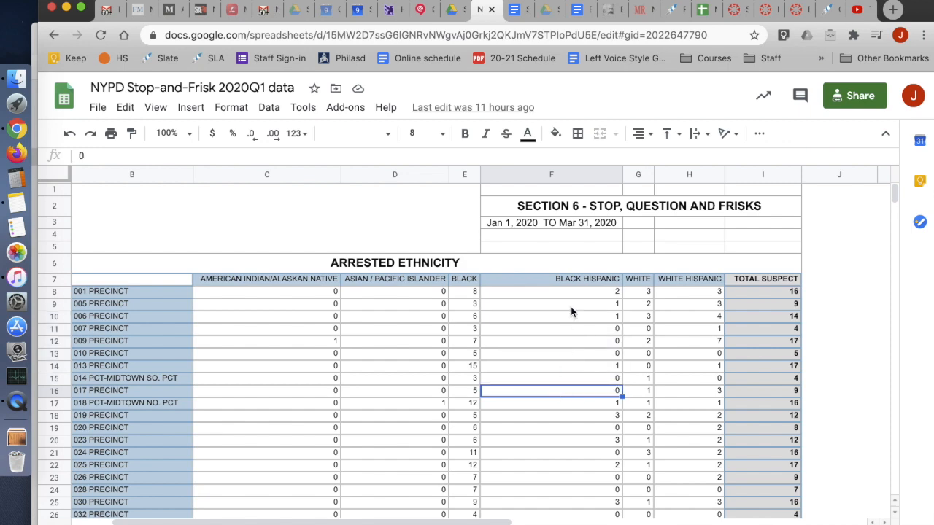
{"action": "scroll", "coordinate": [570, 312], "scroll_direction": "down", "scroll_amount": 1}
{"action": "scroll", "coordinate": [570, 312], "scroll_direction": "up", "scroll_amount": 1}
{"action": "scroll", "coordinate": [571, 312], "scroll_direction": "left", "scroll_amount": 1}
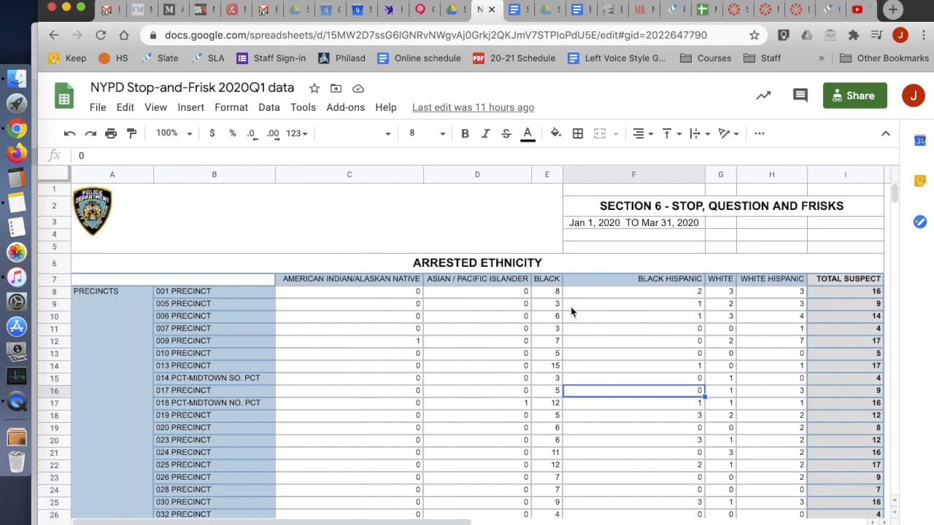
{"action": "scroll", "coordinate": [570, 312], "scroll_direction": "right", "scroll_amount": 3}
{"action": "scroll", "coordinate": [571, 312], "scroll_direction": "left", "scroll_amount": 1}
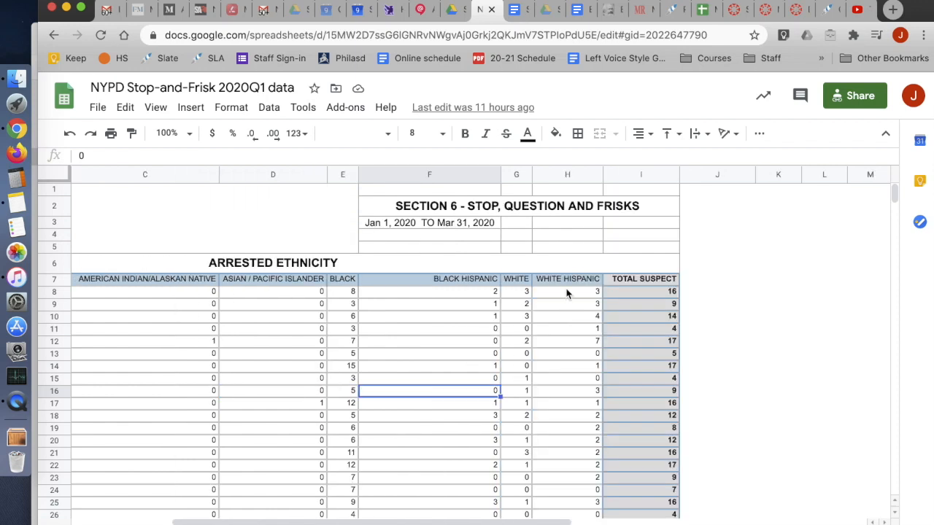
- Select the White Hispanic column from its header through row 83 and examine the total arrests in row 85
{"action": "left_click_drag", "start_coordinate": [562, 279], "coordinate": [563, 427]}
{"action": "scroll", "coordinate": [730, 454], "scroll_direction": "right", "scroll_amount": 5}
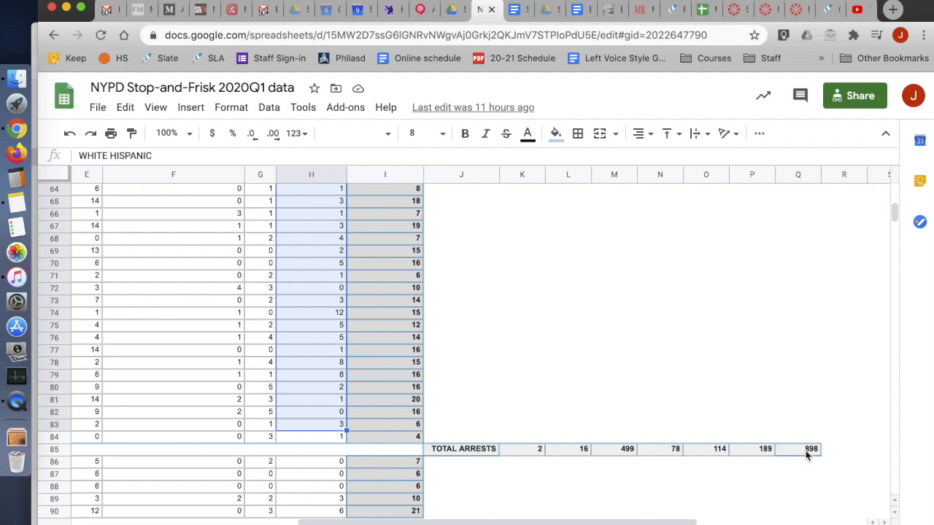
{"action": "scroll", "coordinate": [471, 449], "scroll_direction": "left", "scroll_amount": 6}
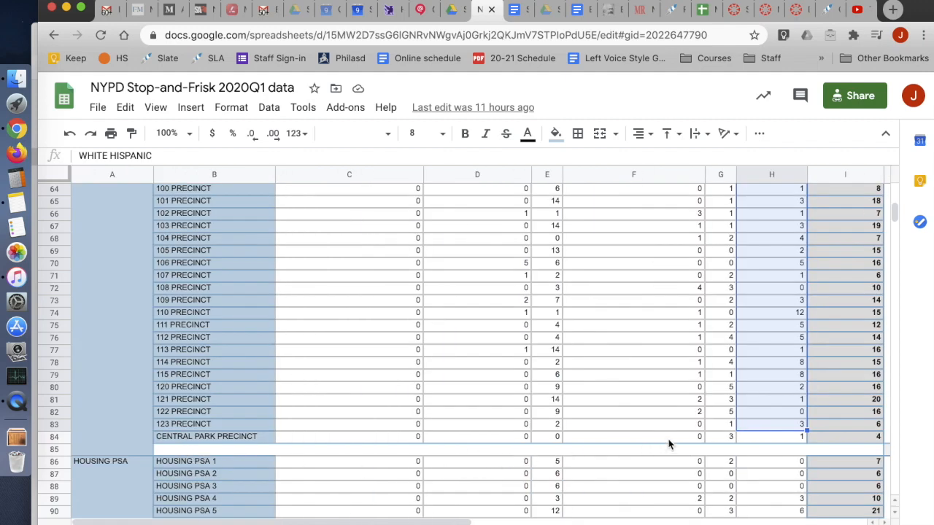
{"action": "left_click", "coordinate": [791, 440]}
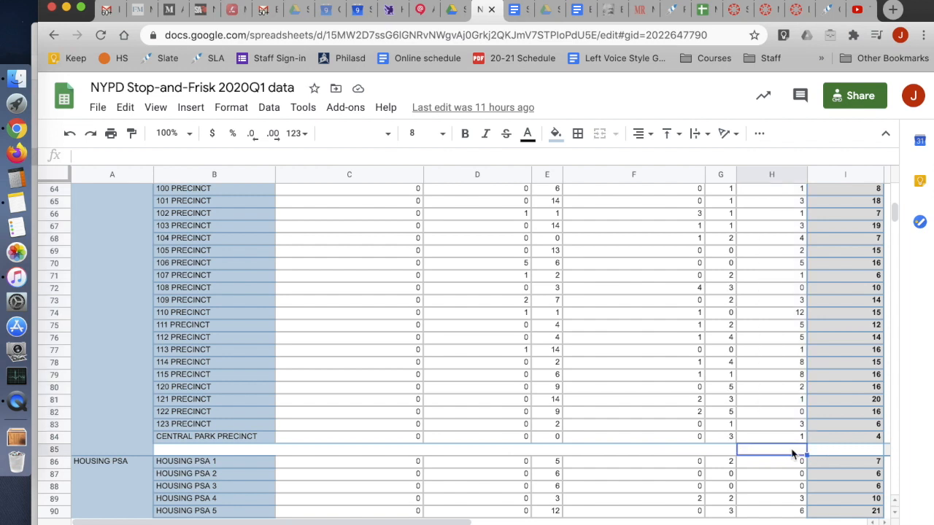
{"action": "scroll", "coordinate": [788, 443], "scroll_direction": "right", "scroll_amount": 5}
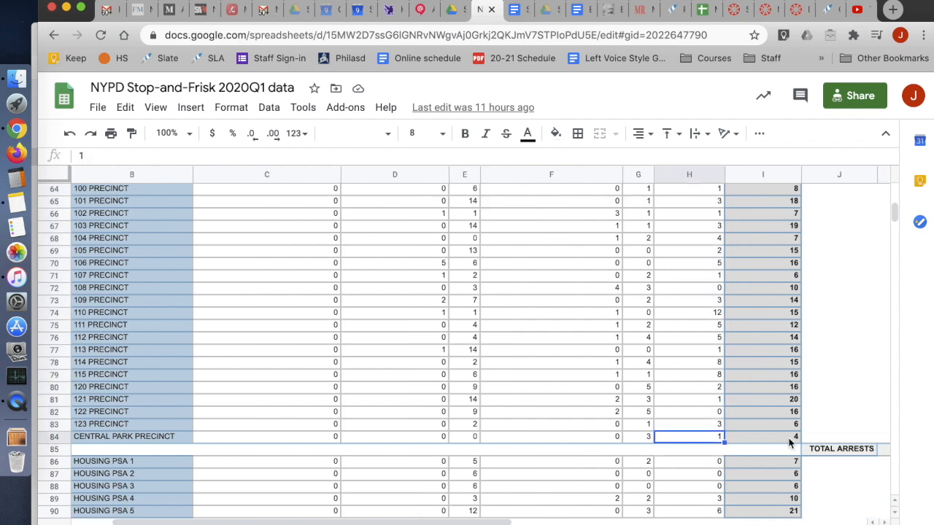
{"action": "left_click", "coordinate": [618, 450]}
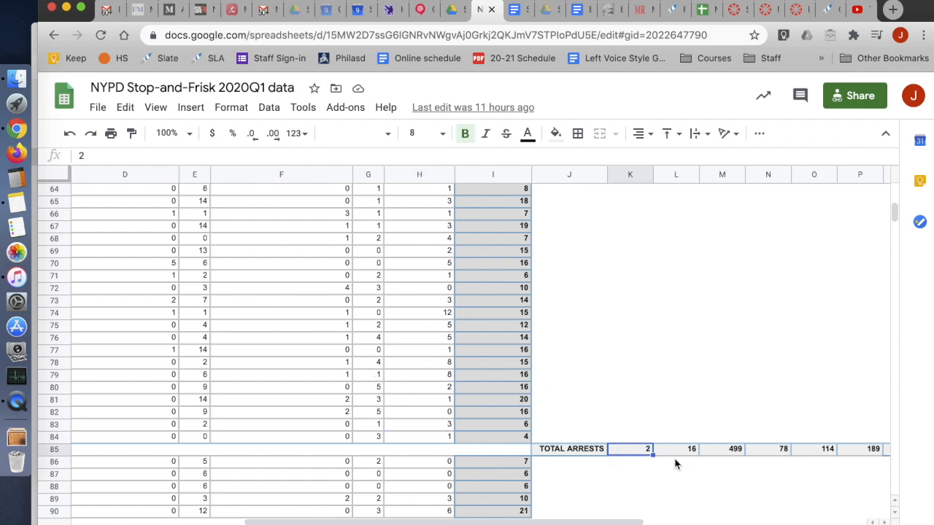
- Examine the White Hispanic figures for the last precincts against the offset total arrests row below them
{"action": "left_click", "coordinate": [446, 215]}
{"action": "left_click_drag", "start_coordinate": [442, 316], "coordinate": [427, 310]}
{"action": "left_click", "coordinate": [427, 310]}
{"action": "left_click_drag", "start_coordinate": [427, 242], "coordinate": [421, 302]}
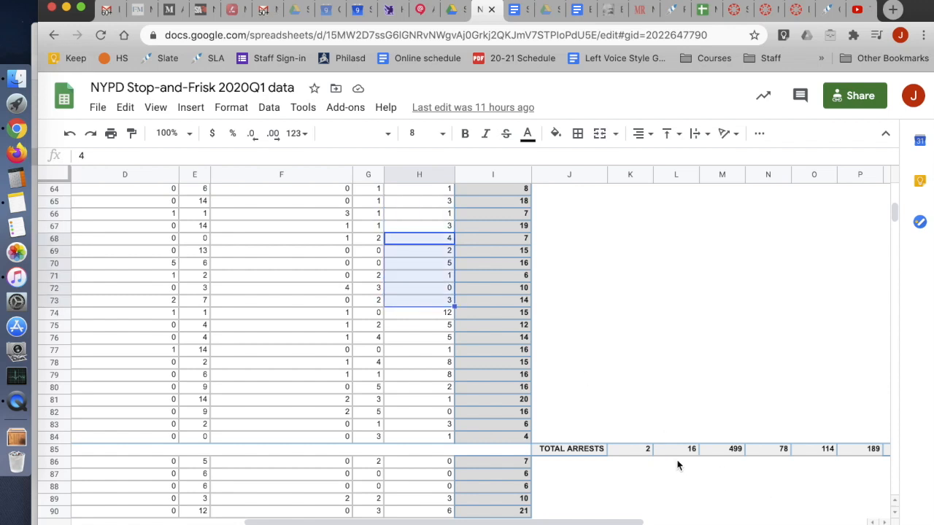
{"action": "left_click", "coordinate": [413, 265]}
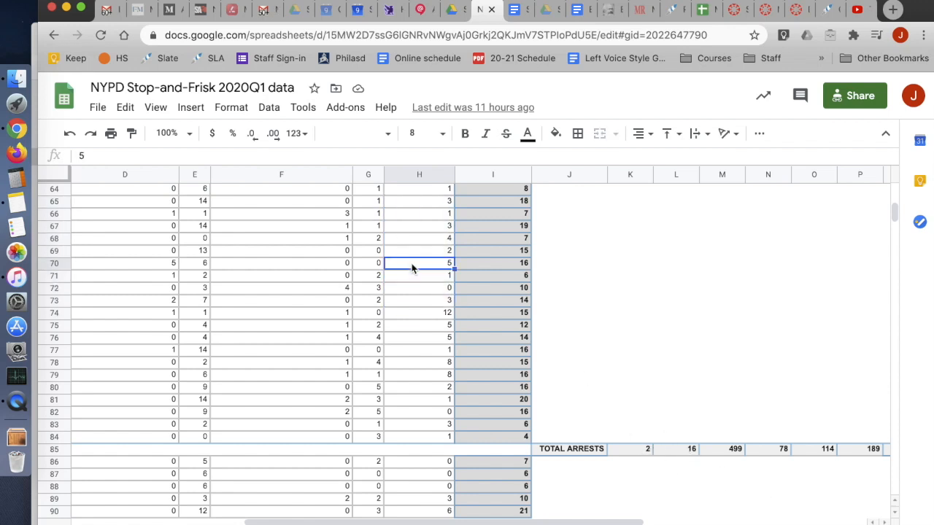
{"action": "left_click_drag", "start_coordinate": [417, 229], "coordinate": [422, 307]}
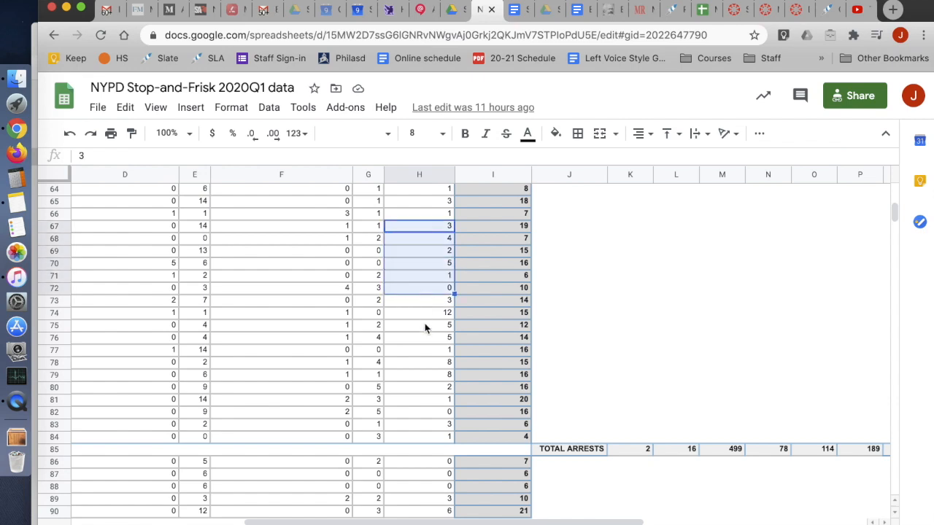
{"action": "left_click", "coordinate": [426, 330]}
{"action": "scroll", "coordinate": [426, 330], "scroll_direction": "down", "scroll_amount": 3}
{"action": "scroll", "coordinate": [426, 330], "scroll_direction": "up", "scroll_amount": 5}
{"action": "scroll", "coordinate": [425, 331], "scroll_direction": "down", "scroll_amount": 4}
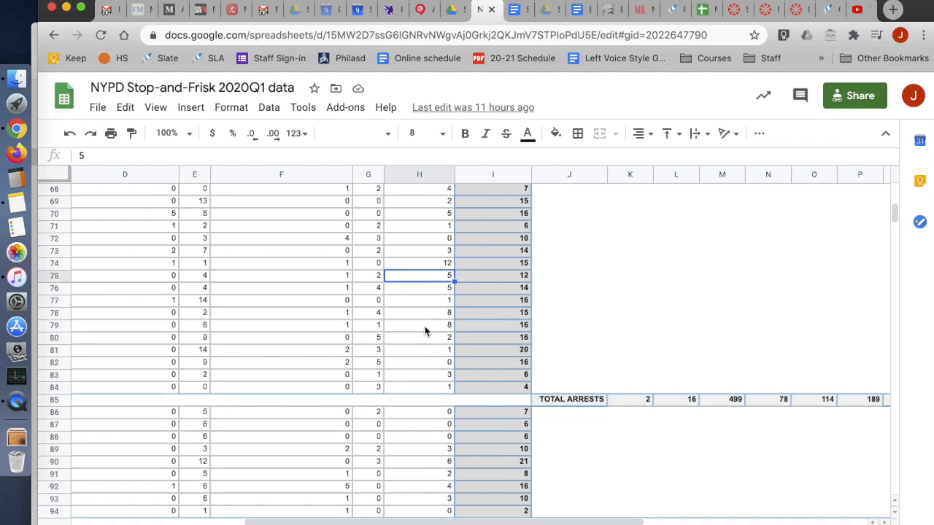
- Review the sheet from the column headers to its end, checking where each total arrests row interrupts the data
{"action": "scroll", "coordinate": [485, 334], "scroll_direction": "up", "scroll_amount": 10}
{"action": "scroll", "coordinate": [485, 334], "scroll_direction": "left", "scroll_amount": 3}
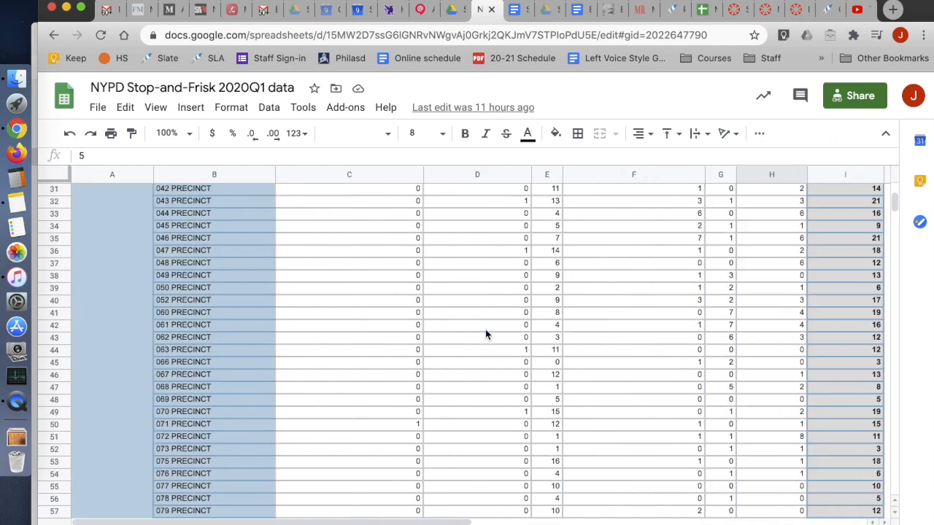
{"action": "scroll", "coordinate": [486, 334], "scroll_direction": "right", "scroll_amount": 3}
{"action": "scroll", "coordinate": [485, 334], "scroll_direction": "up", "scroll_amount": 8}
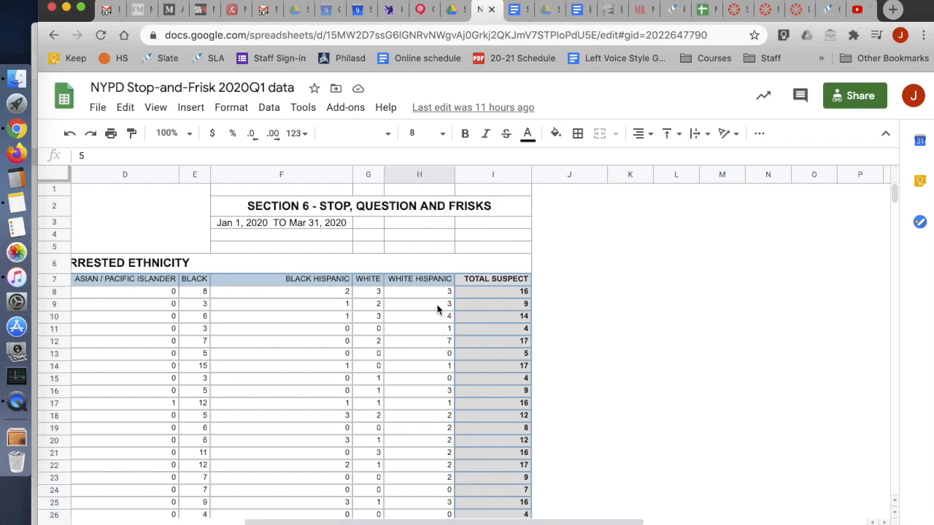
{"action": "scroll", "coordinate": [439, 416], "scroll_direction": "down", "scroll_amount": 10}
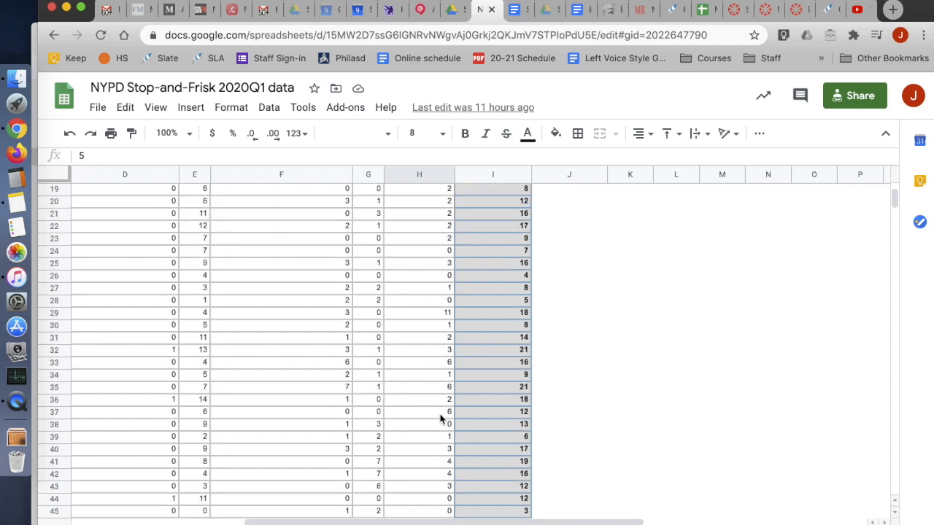
{"action": "scroll", "coordinate": [440, 417], "scroll_direction": "down", "scroll_amount": 10}
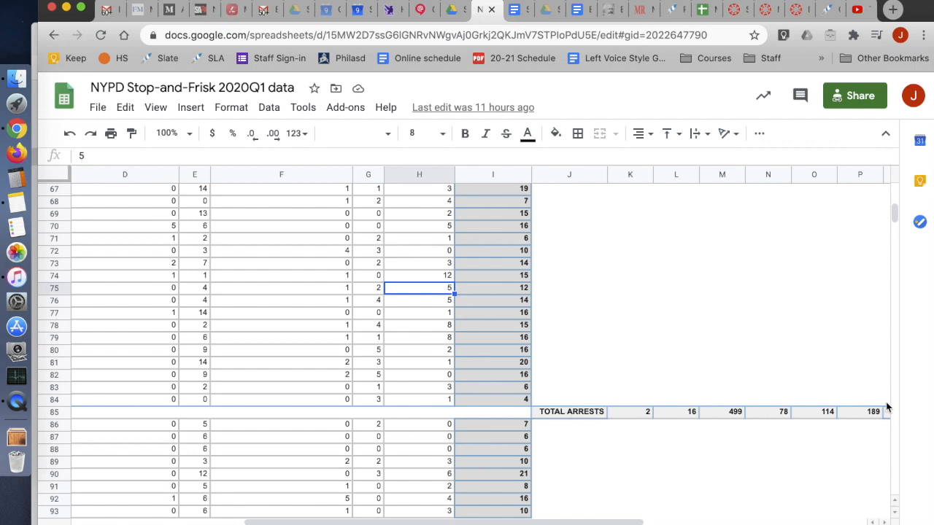
{"action": "scroll", "coordinate": [536, 403], "scroll_direction": "down", "scroll_amount": 2}
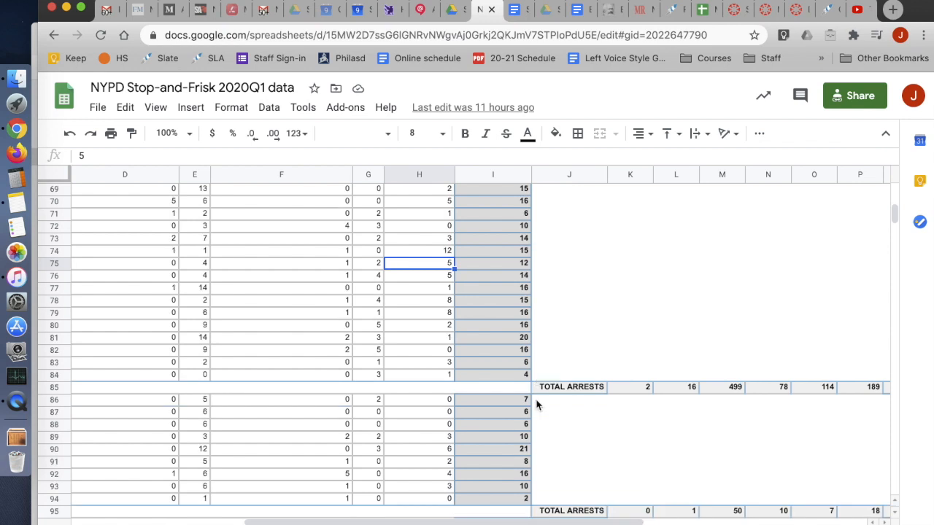
{"action": "scroll", "coordinate": [536, 405], "scroll_direction": "down", "scroll_amount": 1}
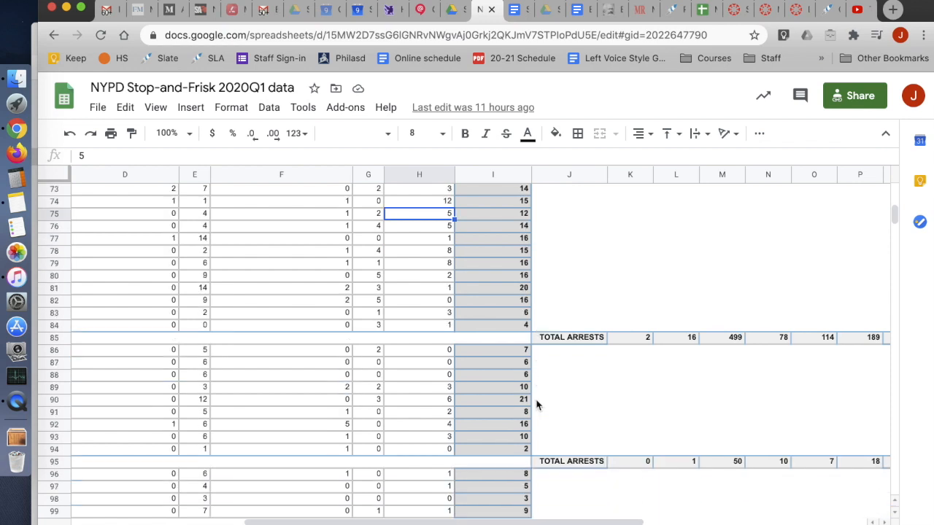
{"action": "scroll", "coordinate": [536, 405], "scroll_direction": "down", "scroll_amount": 1}
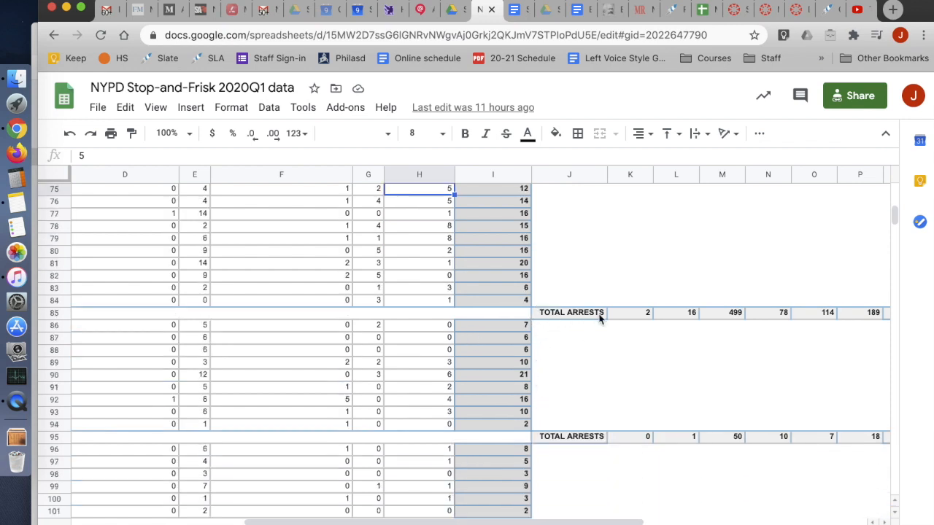
{"action": "scroll", "coordinate": [548, 327], "scroll_direction": "down", "scroll_amount": 3}
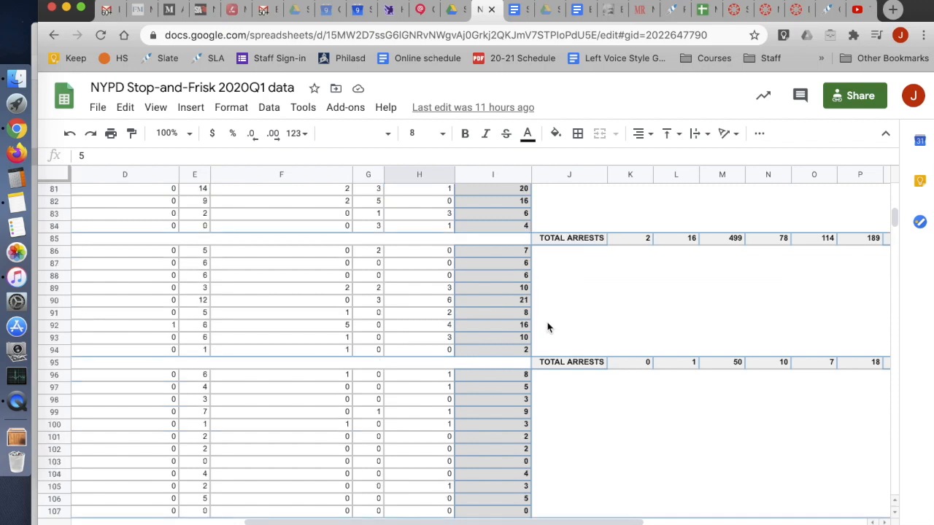
{"action": "scroll", "coordinate": [548, 328], "scroll_direction": "down", "scroll_amount": 1}
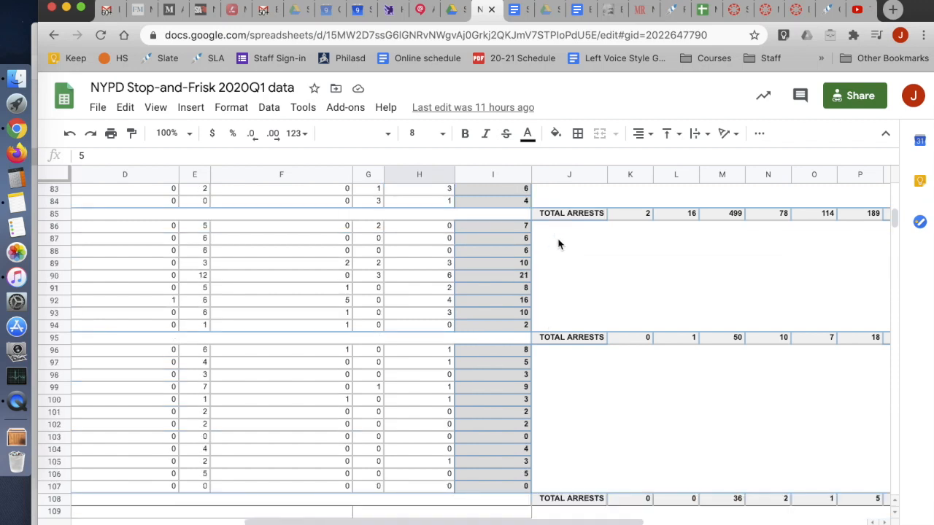
{"action": "scroll", "coordinate": [578, 338], "scroll_direction": "down", "scroll_amount": 5}
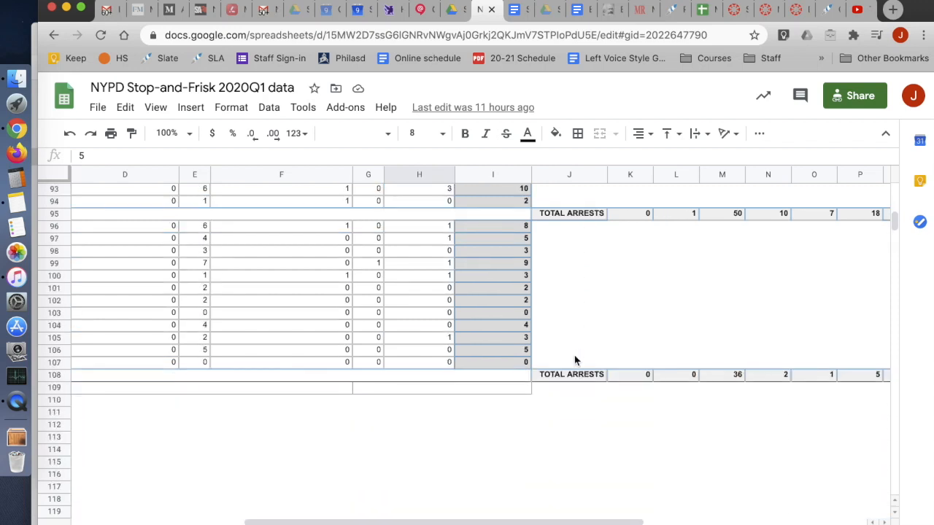
{"action": "scroll", "coordinate": [571, 373], "scroll_direction": "up", "scroll_amount": 20}
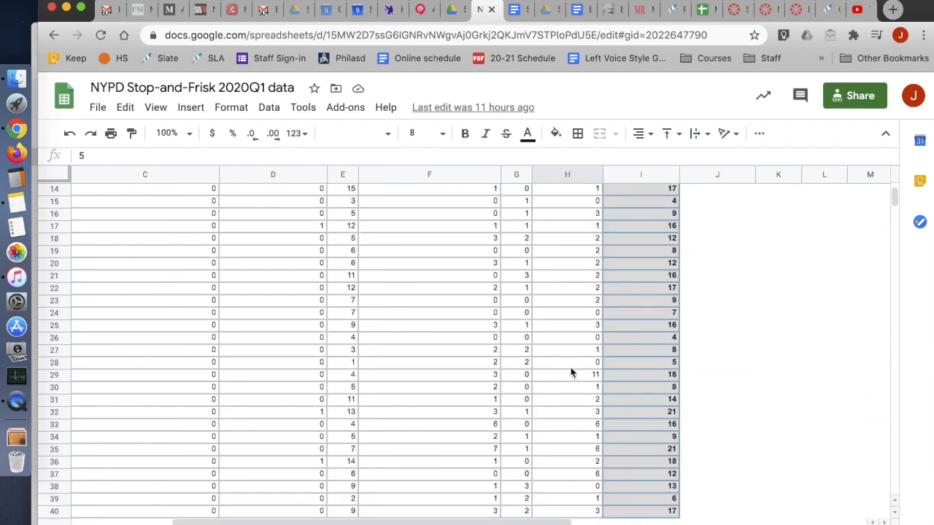
- Select the White Hispanic column from its header in H7 through H107
{"action": "left_click", "coordinate": [563, 277]}
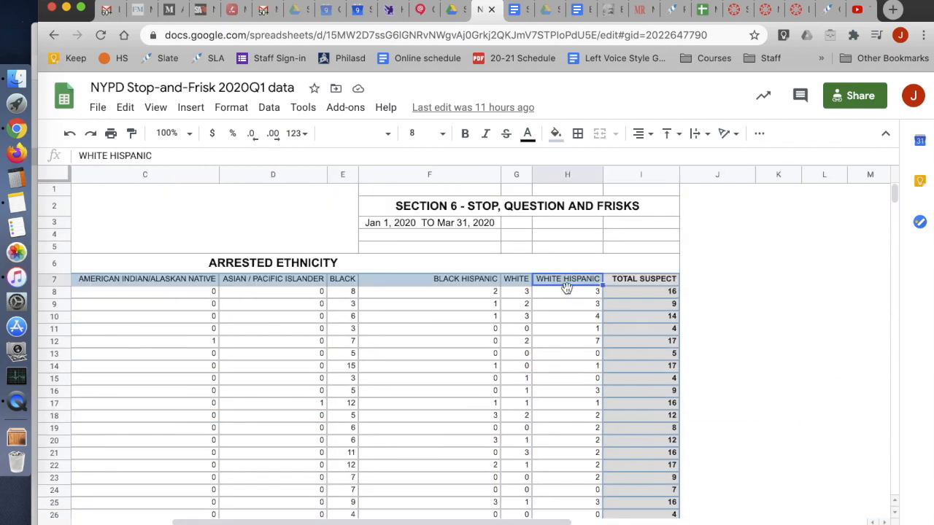
{"action": "left_click", "coordinate": [562, 294]}
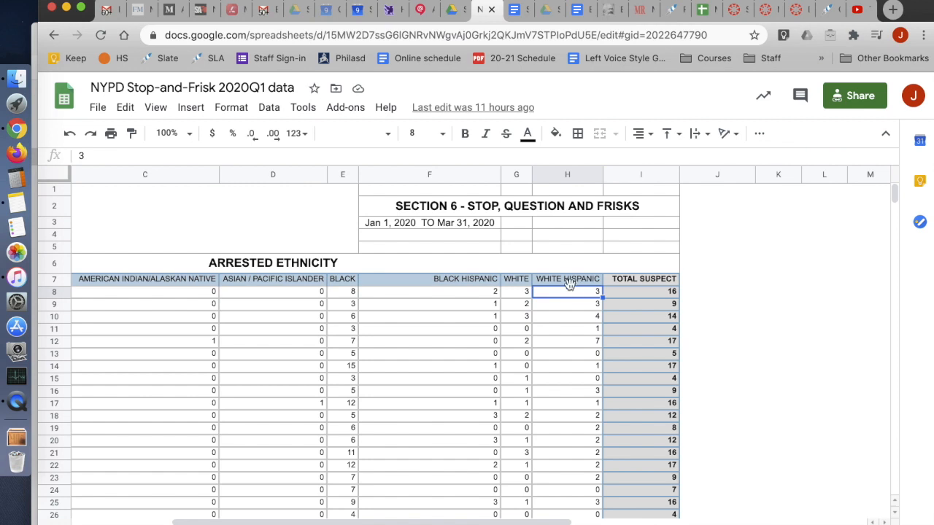
{"action": "left_click", "coordinate": [571, 282]}
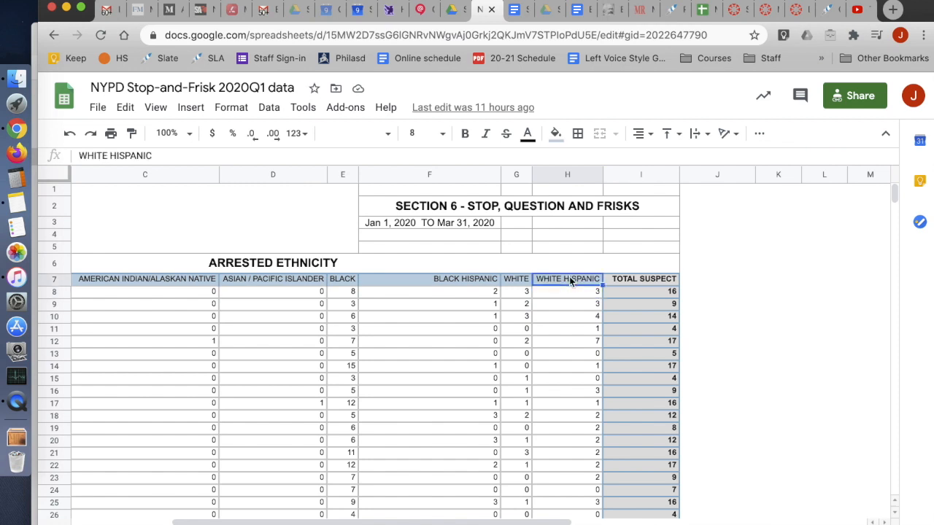
{"action": "left_click_drag", "start_coordinate": [571, 284], "coordinate": [564, 377]}
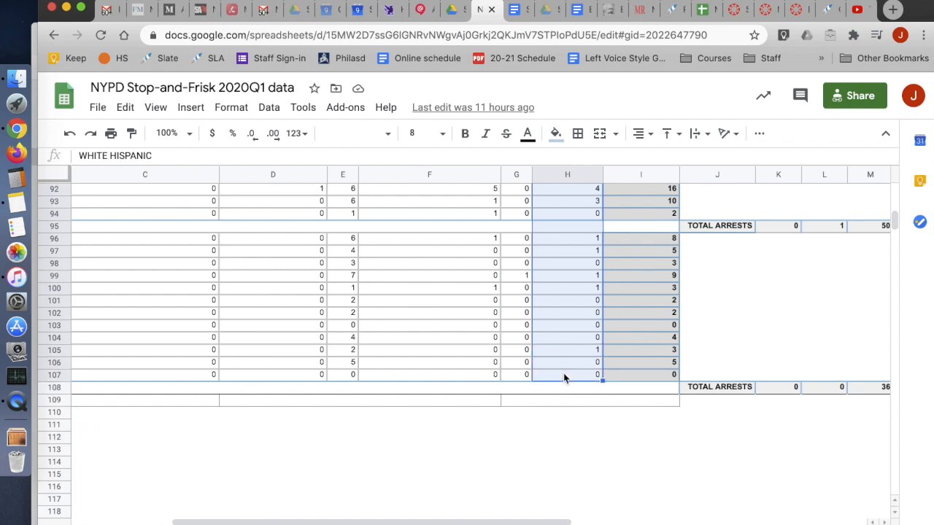
- Paste the copied White Hispanic column starting in cell T1 and widen column T to fit its header
{"action": "scroll", "coordinate": [769, 387], "scroll_direction": "right", "scroll_amount": 10}
{"action": "scroll", "coordinate": [769, 387], "scroll_direction": "up", "scroll_amount": 10}
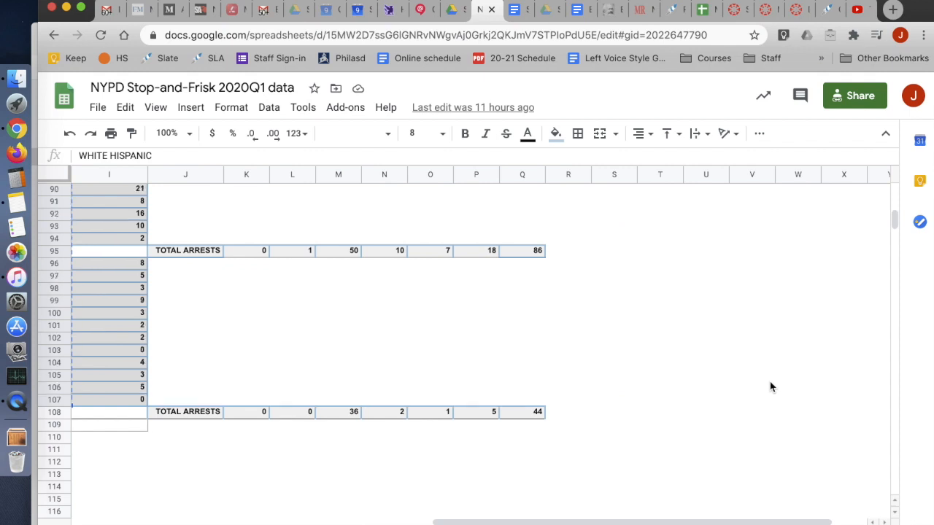
{"action": "scroll", "coordinate": [772, 386], "scroll_direction": "up", "scroll_amount": 15}
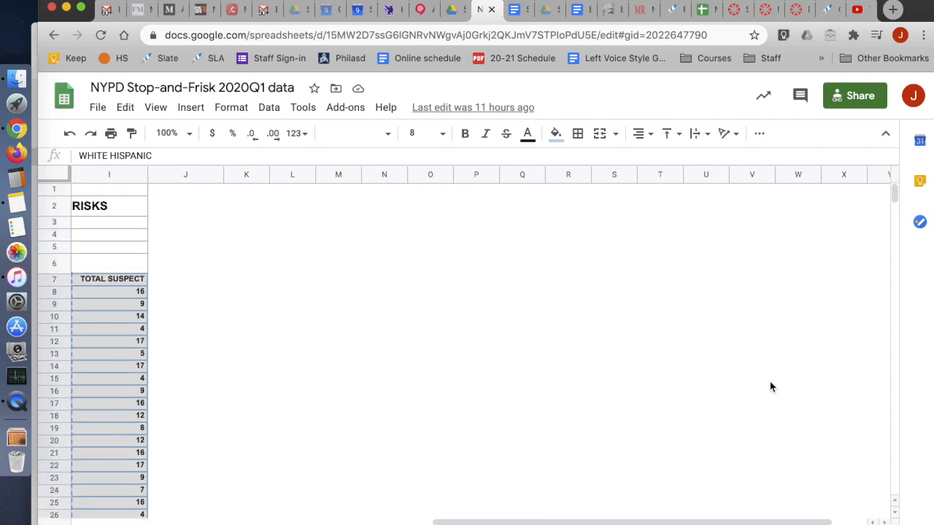
{"action": "left_click", "coordinate": [660, 192]}
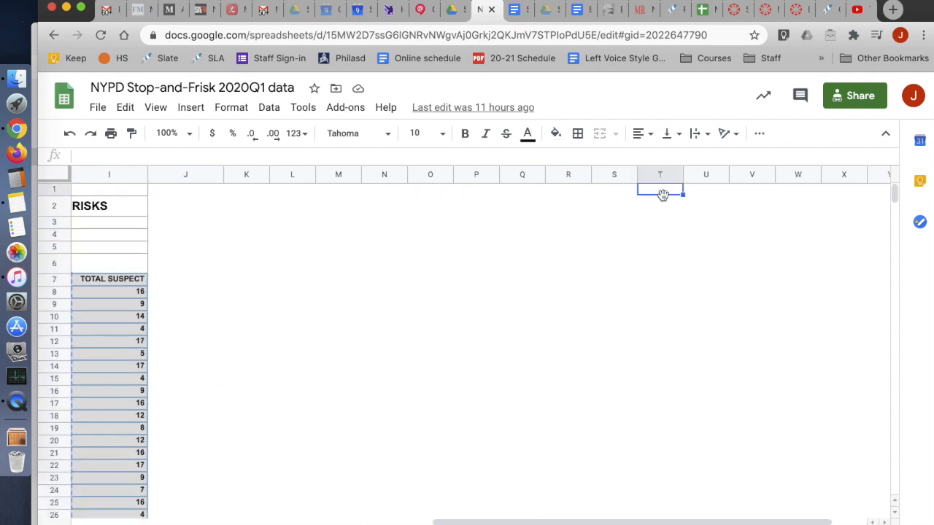
{"action": "key", "text": "super+v"}
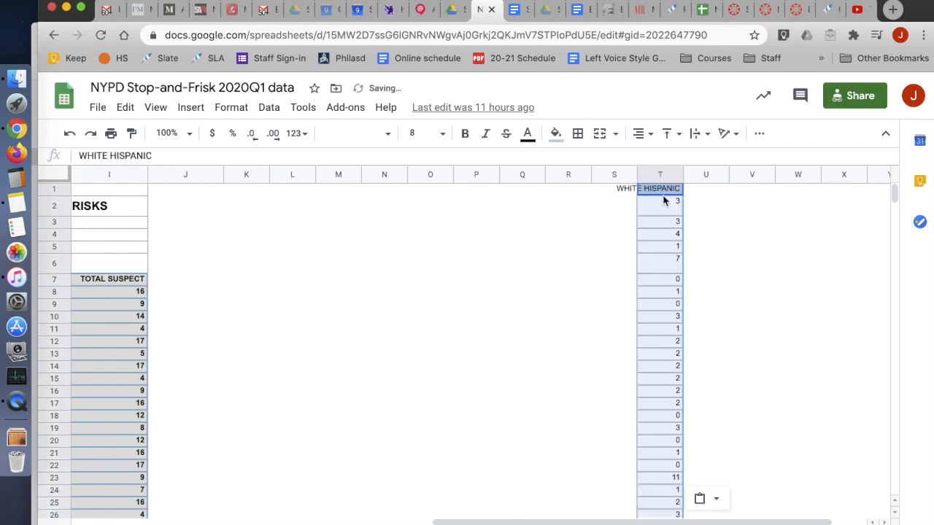
{"action": "left_click_drag", "start_coordinate": [682, 175], "coordinate": [710, 172]}
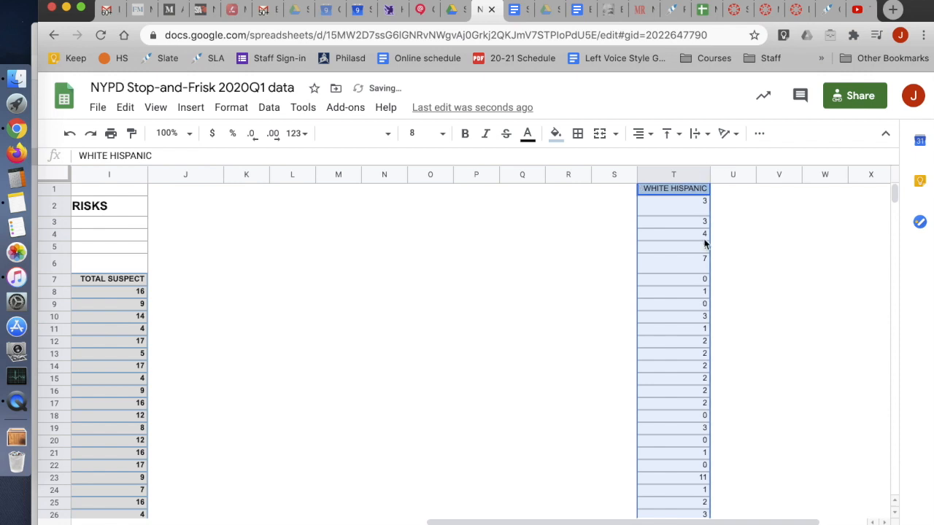
- Examine the pasted White Hispanic figures in column T below the header
{"action": "scroll", "coordinate": [704, 244], "scroll_direction": "right", "scroll_amount": 2}
{"action": "scroll", "coordinate": [704, 245], "scroll_direction": "right", "scroll_amount": 1}
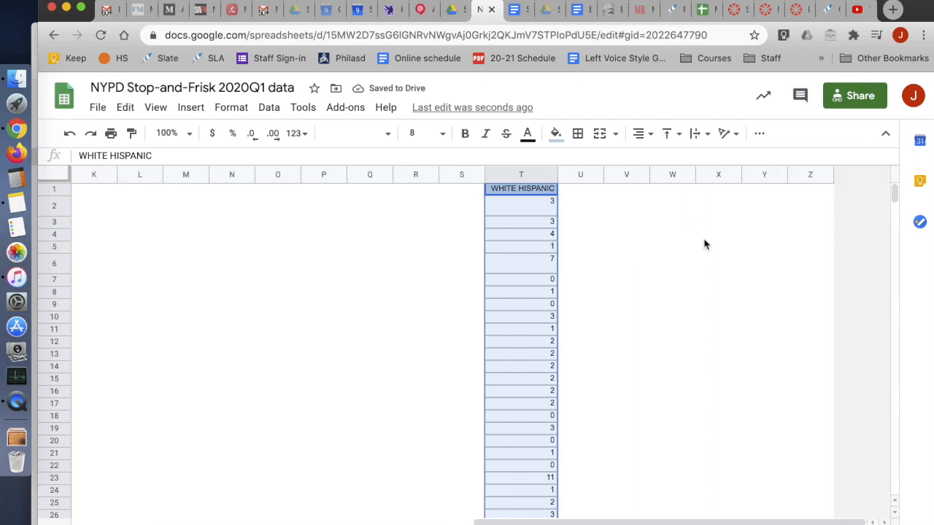
{"action": "left_click", "coordinate": [536, 248]}
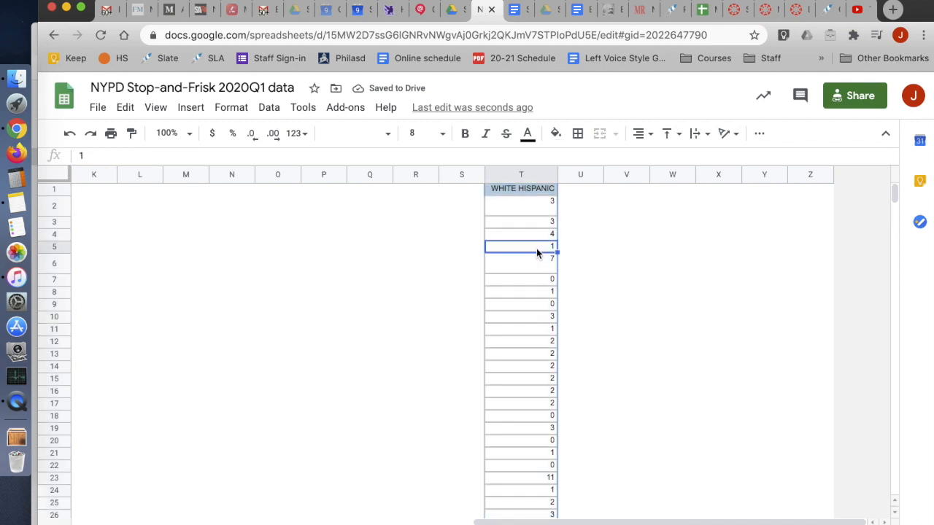
{"action": "left_click", "coordinate": [560, 221]}
{"action": "left_click", "coordinate": [540, 211]}
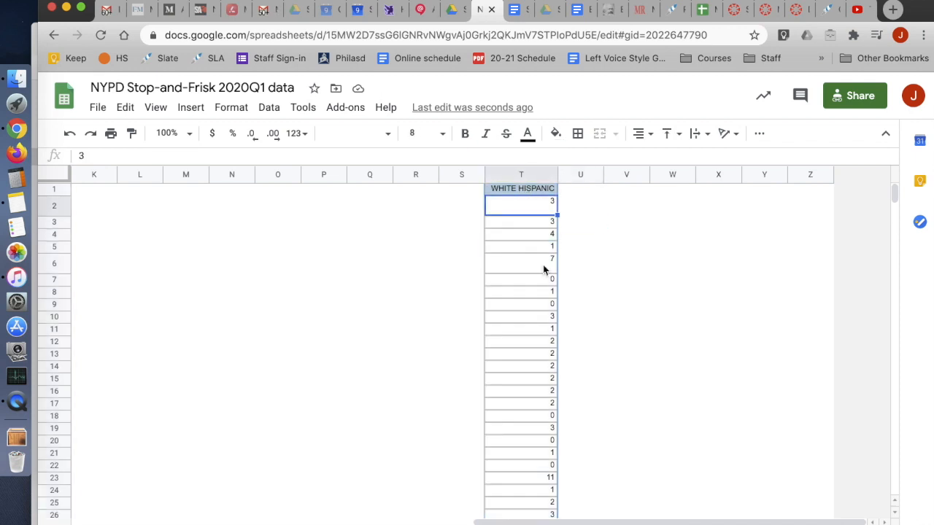
{"action": "scroll", "coordinate": [552, 396], "scroll_direction": "down", "scroll_amount": 7}
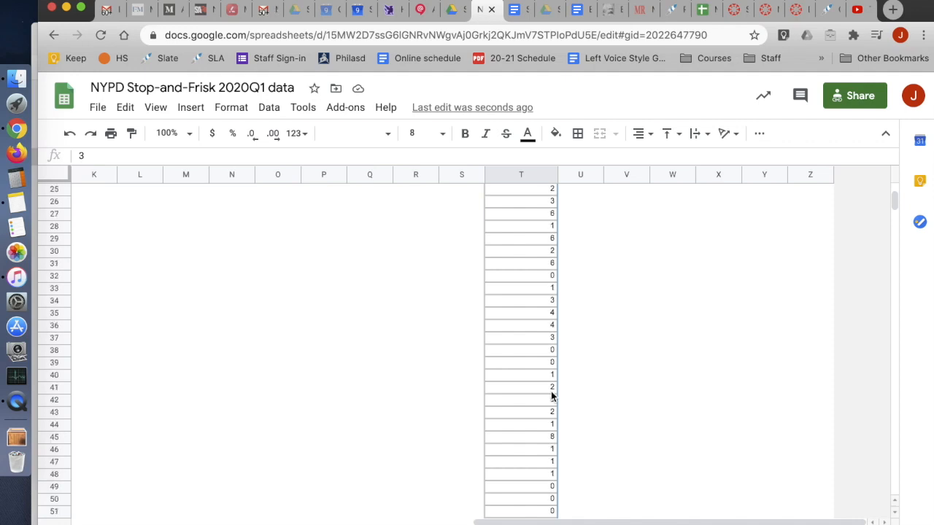
{"action": "scroll", "coordinate": [551, 391], "scroll_direction": "up", "scroll_amount": 10}
{"action": "scroll", "coordinate": [551, 390], "scroll_direction": "left", "scroll_amount": 1}
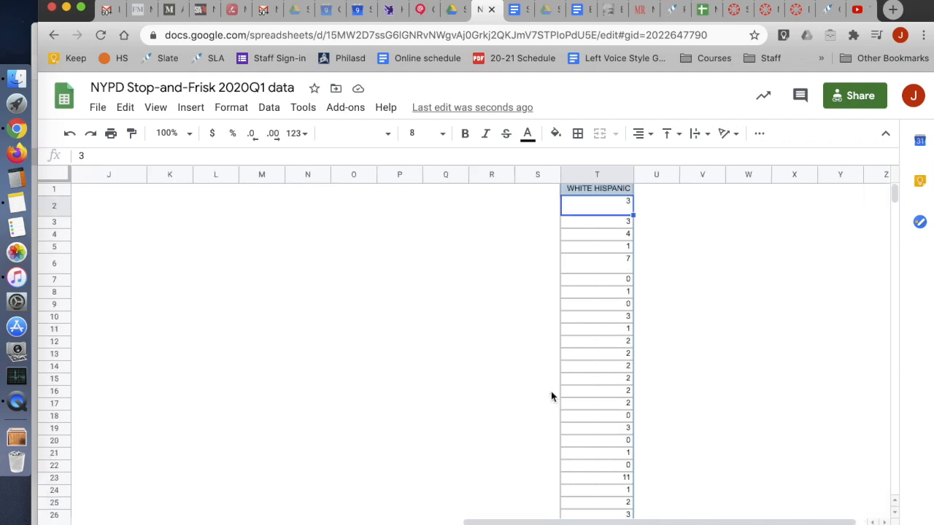
- Sort the range T2:T102 by column T in A to Z order, leaving out the header in T1
{"action": "left_click", "coordinate": [604, 193]}
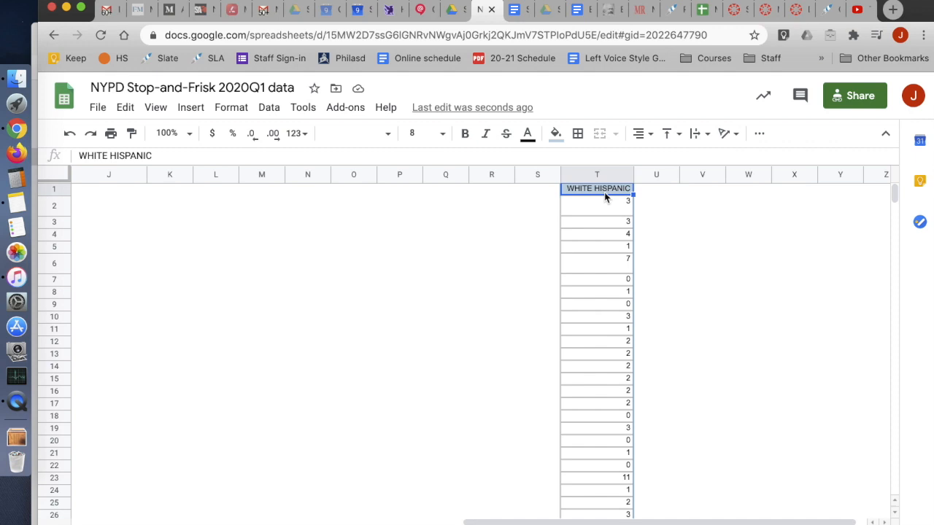
{"action": "double_click", "coordinate": [604, 191]}
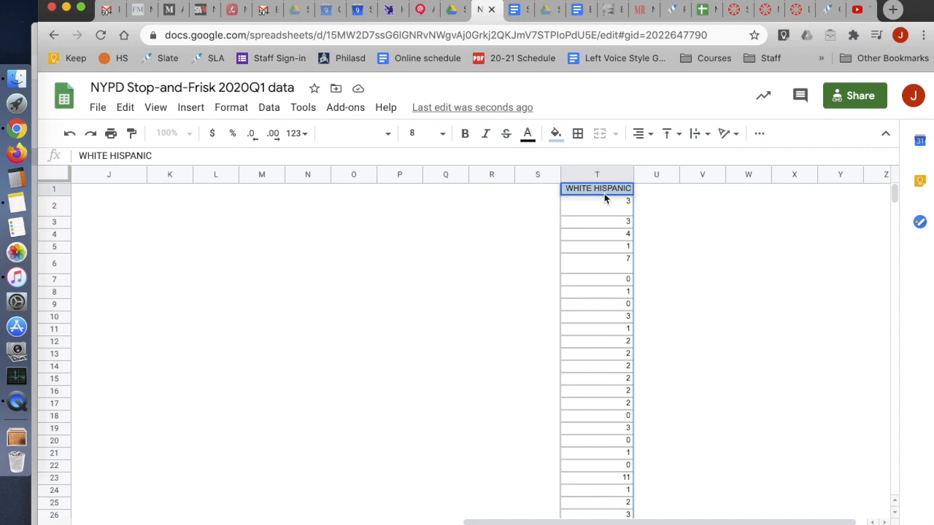
{"action": "left_click", "coordinate": [600, 201]}
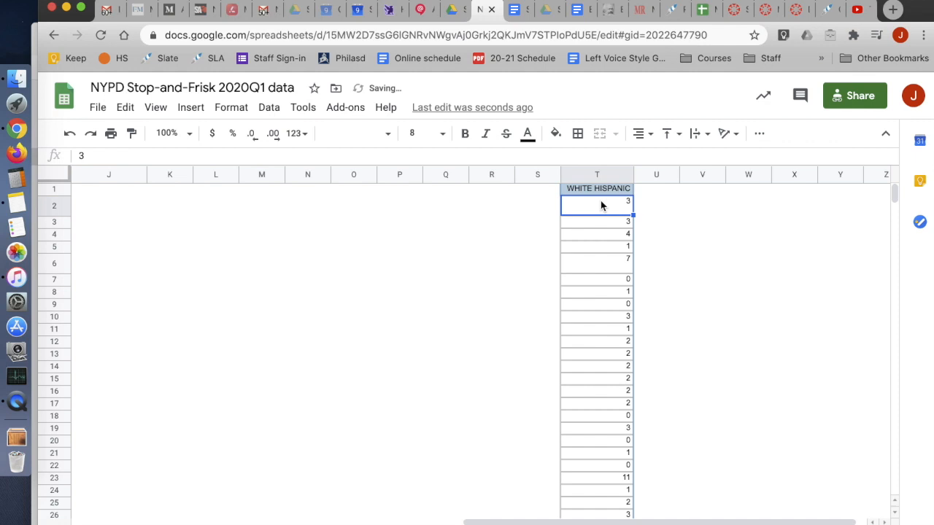
{"action": "left_click_drag", "start_coordinate": [602, 212], "coordinate": [599, 389]}
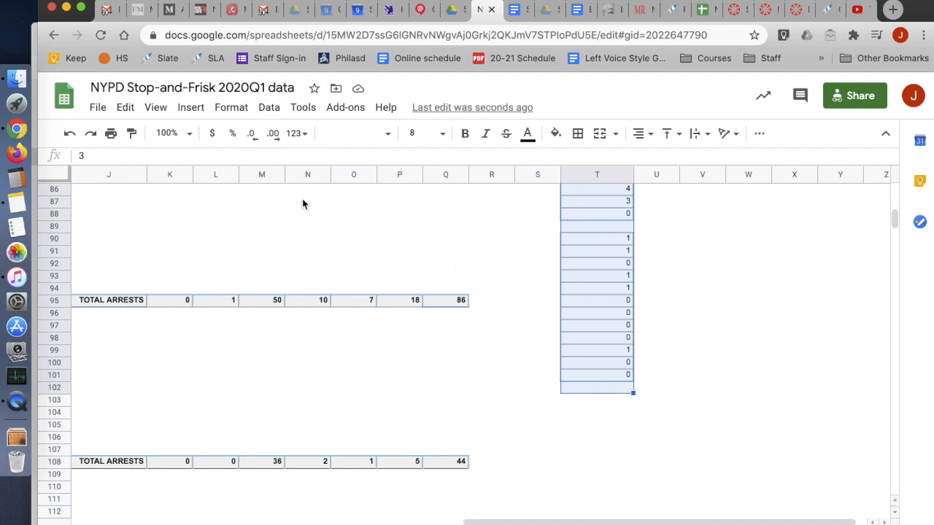
{"action": "left_click", "coordinate": [277, 111]}
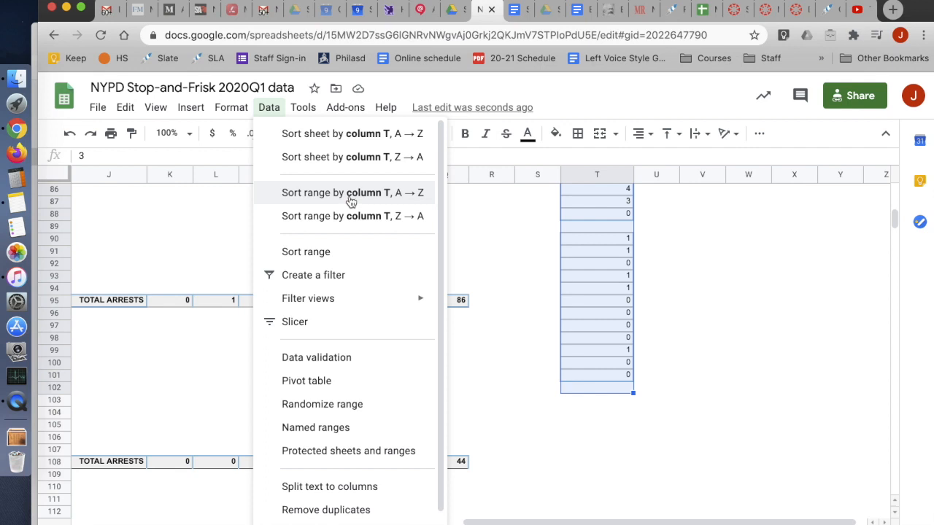
{"action": "left_click", "coordinate": [350, 197]}
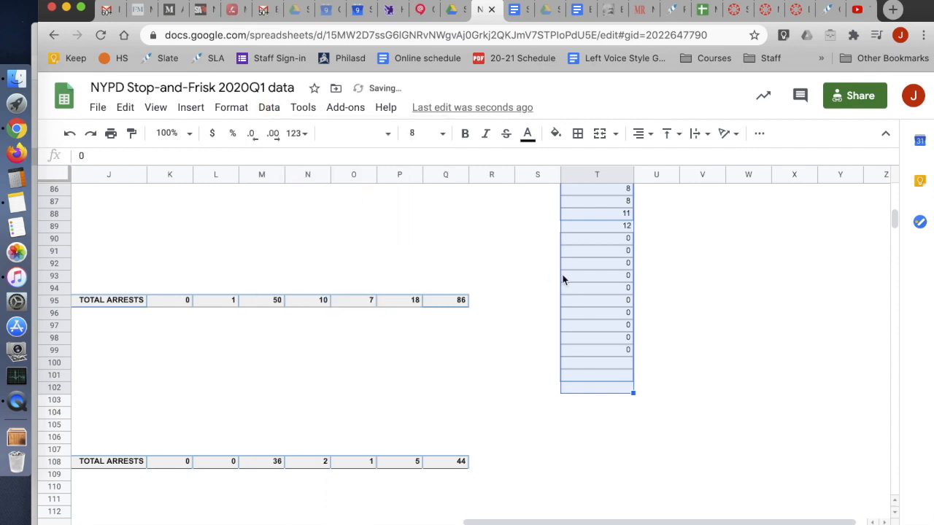
- Check the sorted column T and copy the misplaced zeros in T90:T99
{"action": "scroll", "coordinate": [563, 279], "scroll_direction": "up", "scroll_amount": 20}
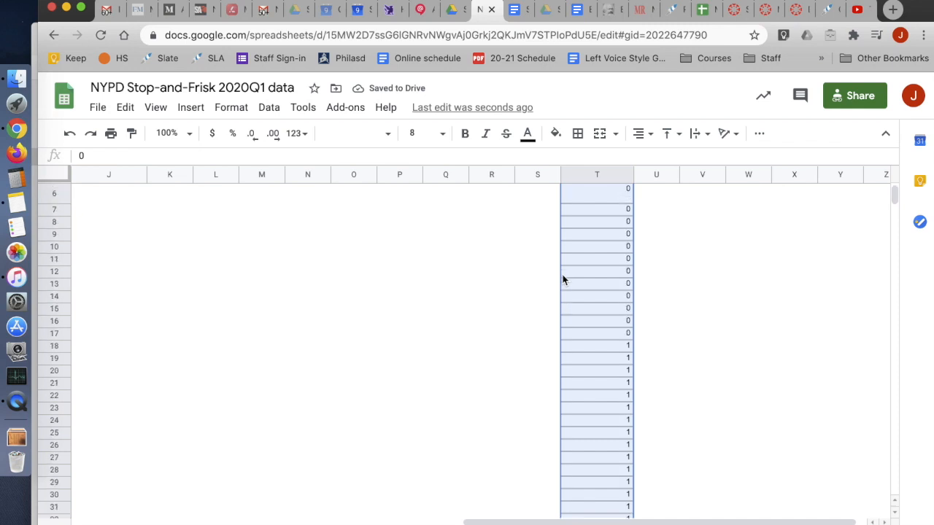
{"action": "scroll", "coordinate": [562, 279], "scroll_direction": "down", "scroll_amount": 20}
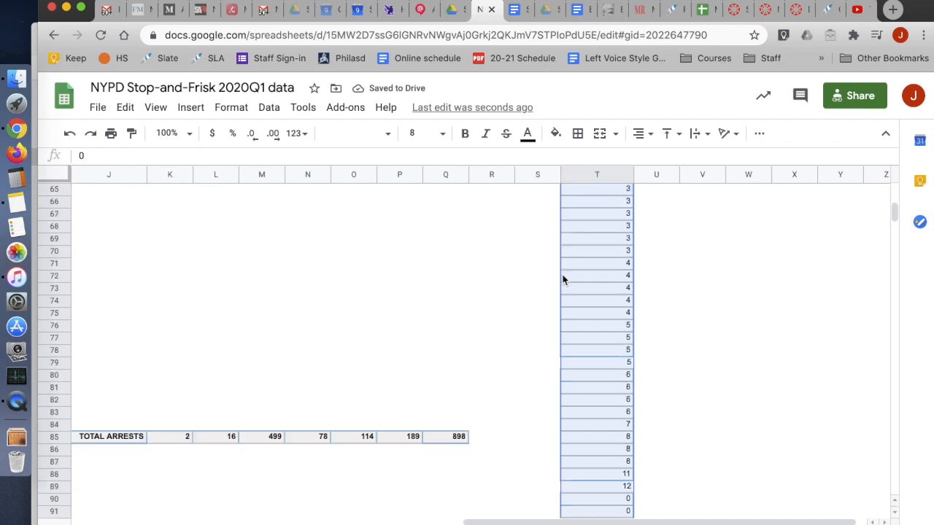
{"action": "left_click", "coordinate": [595, 301]}
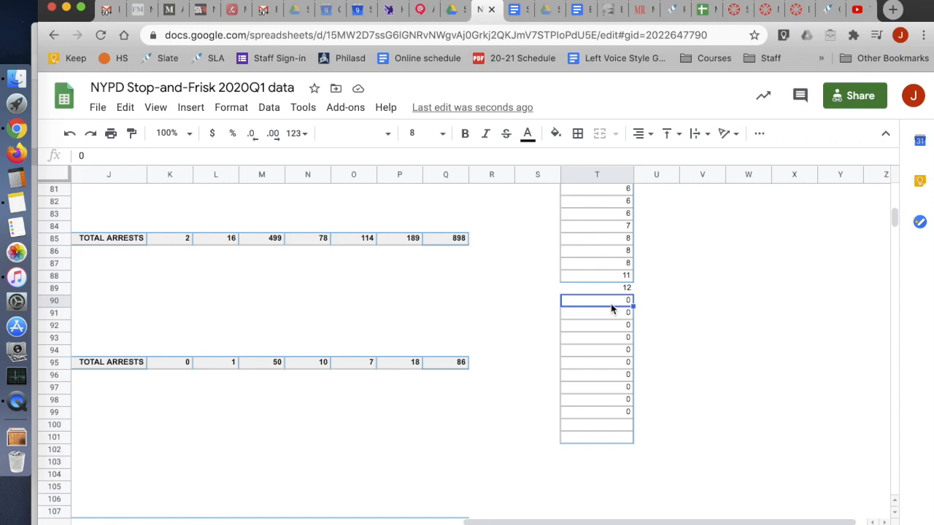
{"action": "left_click_drag", "start_coordinate": [611, 306], "coordinate": [620, 421]}
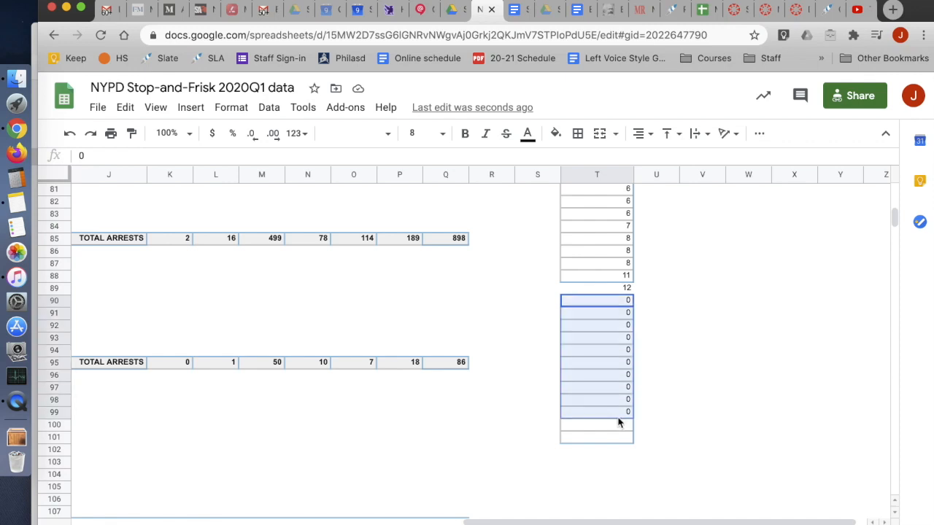
{"action": "scroll", "coordinate": [652, 364], "scroll_direction": "up", "scroll_amount": 20}
{"action": "scroll", "coordinate": [651, 365], "scroll_direction": "left", "scroll_amount": 2}
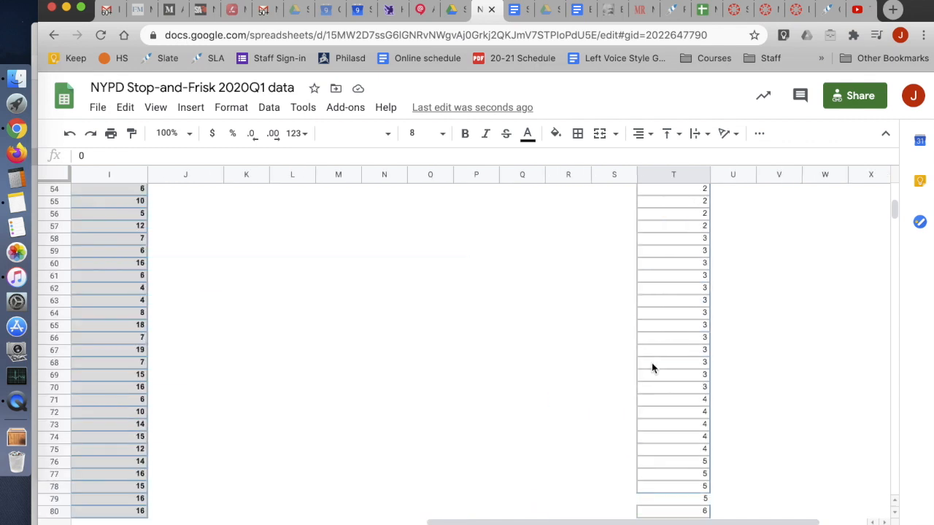
{"action": "scroll", "coordinate": [651, 368], "scroll_direction": "right", "scroll_amount": 2}
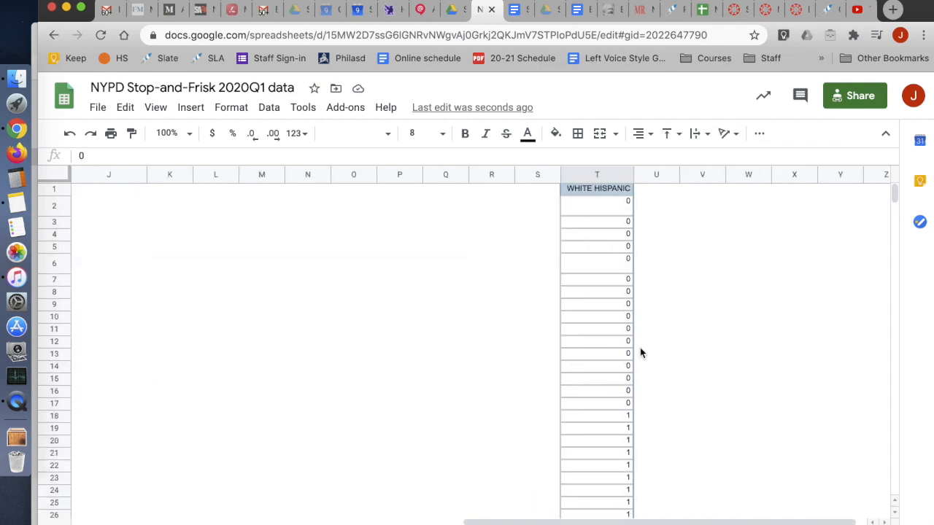
- Move the sorted nonzero values in T18:T89 down so that they start in T28
{"action": "left_click_drag", "start_coordinate": [624, 417], "coordinate": [617, 453]}
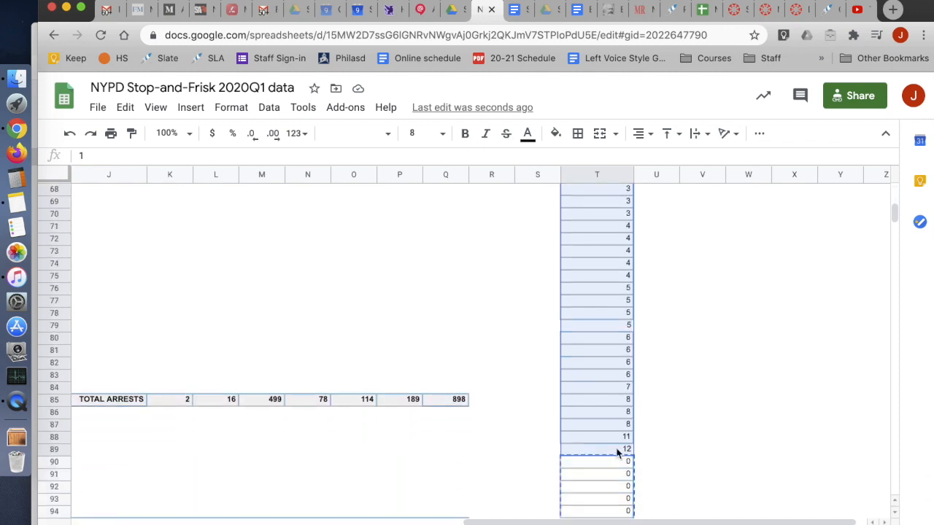
{"action": "scroll", "coordinate": [664, 486], "scroll_direction": "down", "scroll_amount": 1}
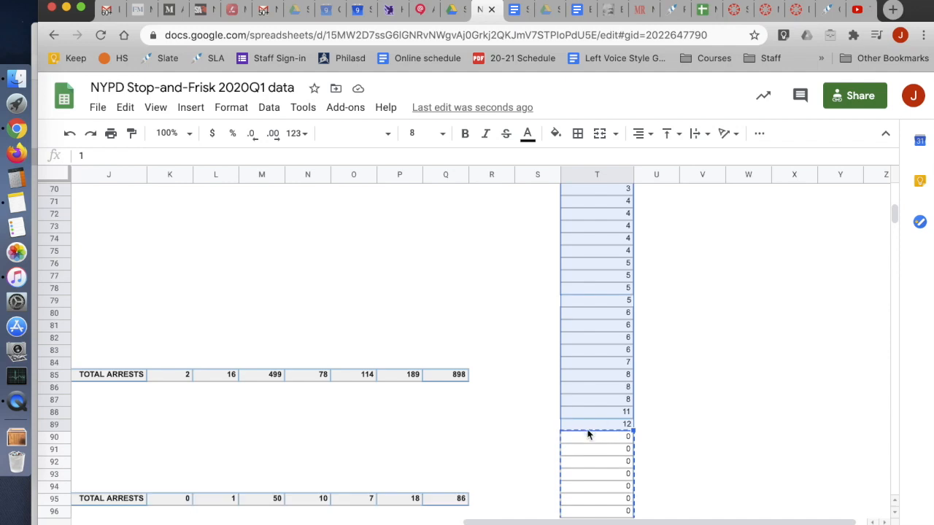
{"action": "key", "text": "super+c"}
{"action": "scroll", "coordinate": [592, 485], "scroll_direction": "down", "scroll_amount": 2}
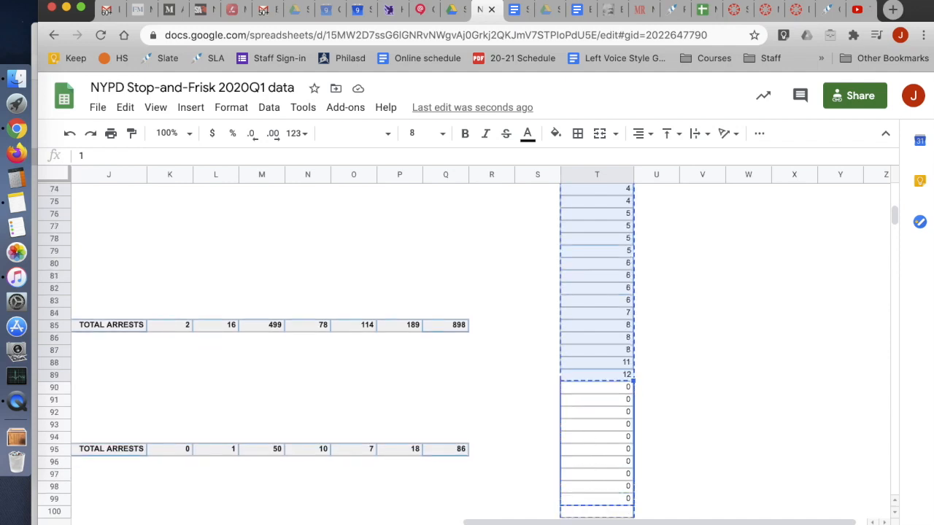
{"action": "left_click_drag", "start_coordinate": [608, 478], "coordinate": [595, 402]}
{"action": "scroll", "coordinate": [595, 402], "scroll_direction": "up", "scroll_amount": 20}
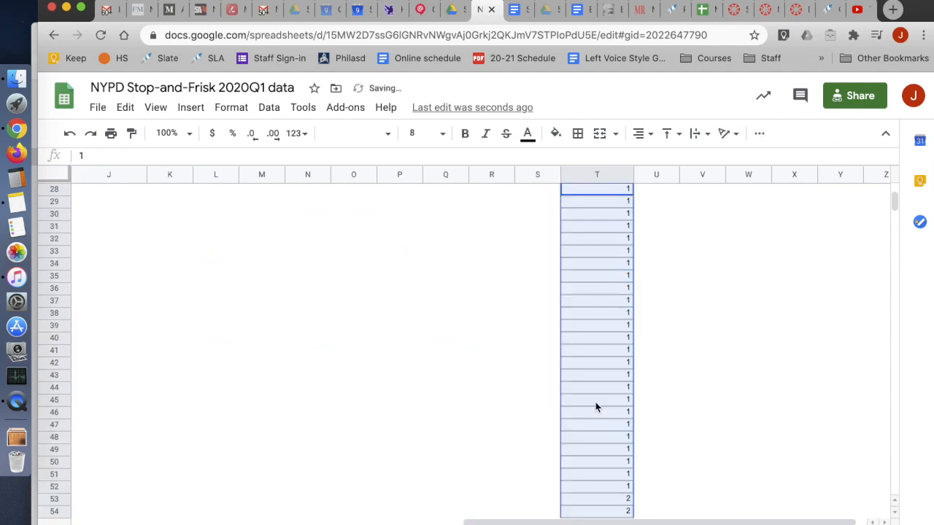
- Fill the empty cells T18:T27 with the copied zeros, pasting values only
{"action": "left_click", "coordinate": [603, 417]}
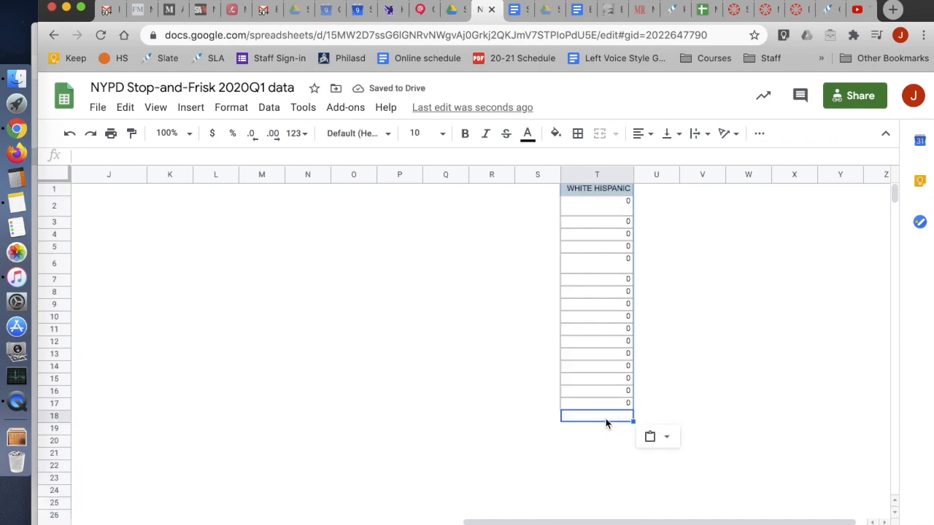
{"action": "scroll", "coordinate": [606, 423], "scroll_direction": "down", "scroll_amount": 5}
{"action": "left_click", "coordinate": [588, 355], "text": "shift"}
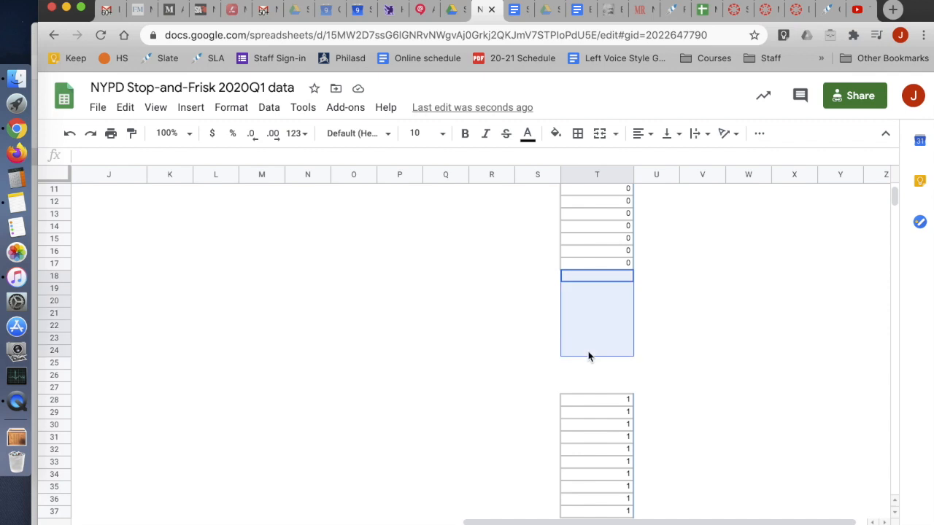
{"action": "left_click", "coordinate": [588, 386], "text": "shift"}
{"action": "key", "text": "super+v"}
{"action": "left_click", "coordinate": [667, 410]}
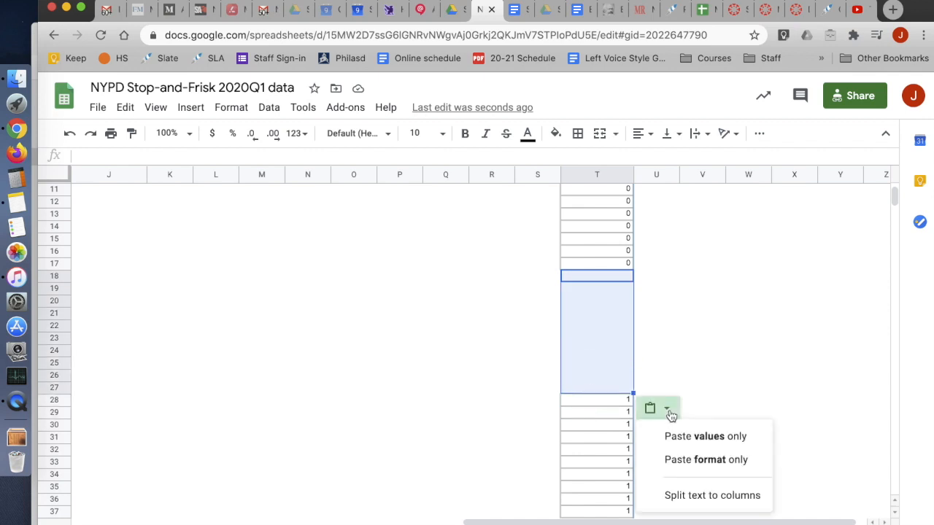
{"action": "left_click", "coordinate": [685, 436]}
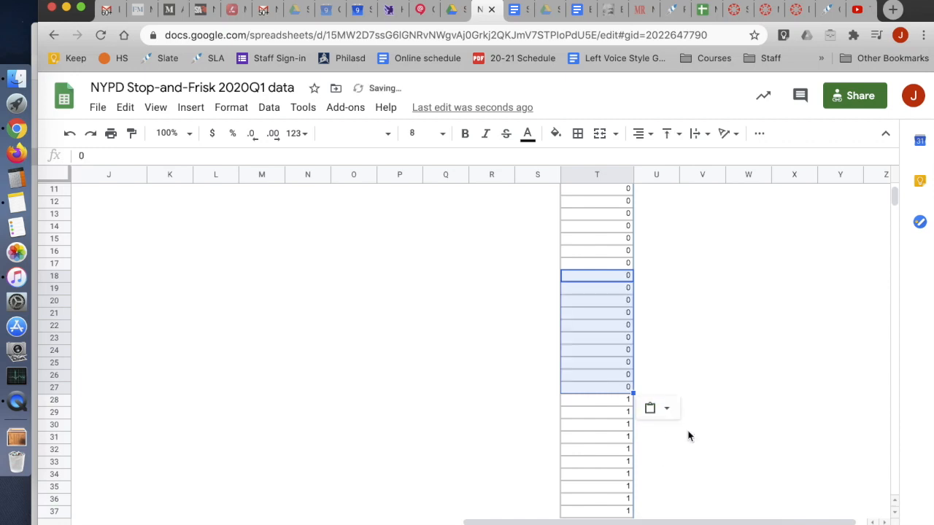
- Review the order of the White Hispanic values in column T from the header to its end, and select T2
{"action": "left_click", "coordinate": [717, 344]}
{"action": "scroll", "coordinate": [718, 344], "scroll_direction": "up", "scroll_amount": 3}
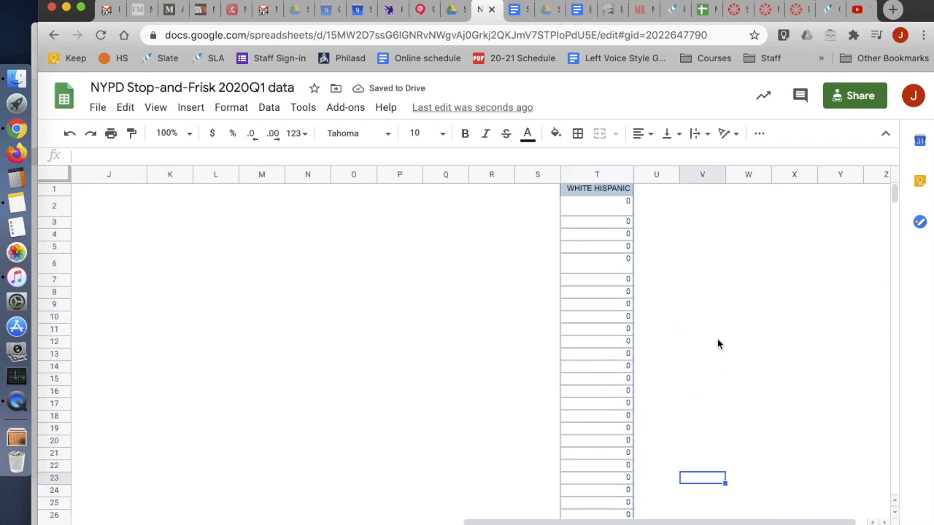
{"action": "scroll", "coordinate": [677, 417], "scroll_direction": "down", "scroll_amount": 10}
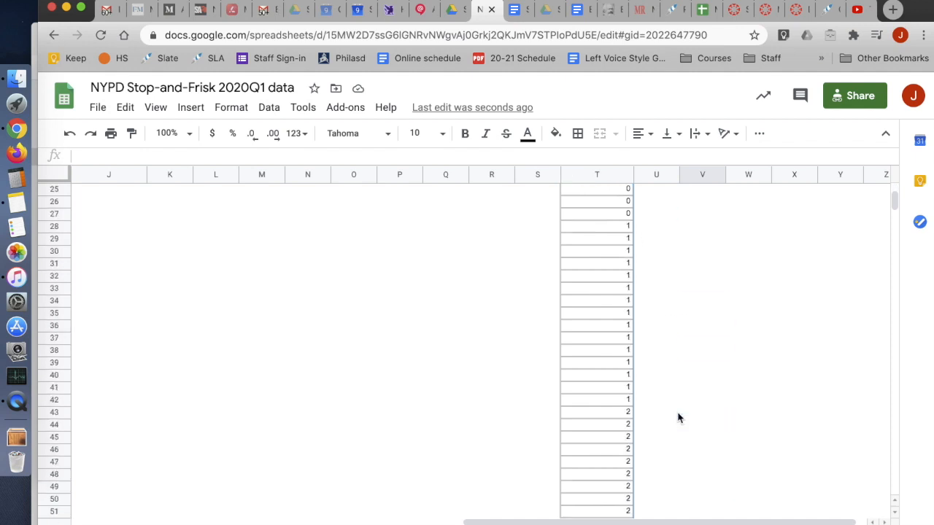
{"action": "scroll", "coordinate": [677, 417], "scroll_direction": "down", "scroll_amount": 10}
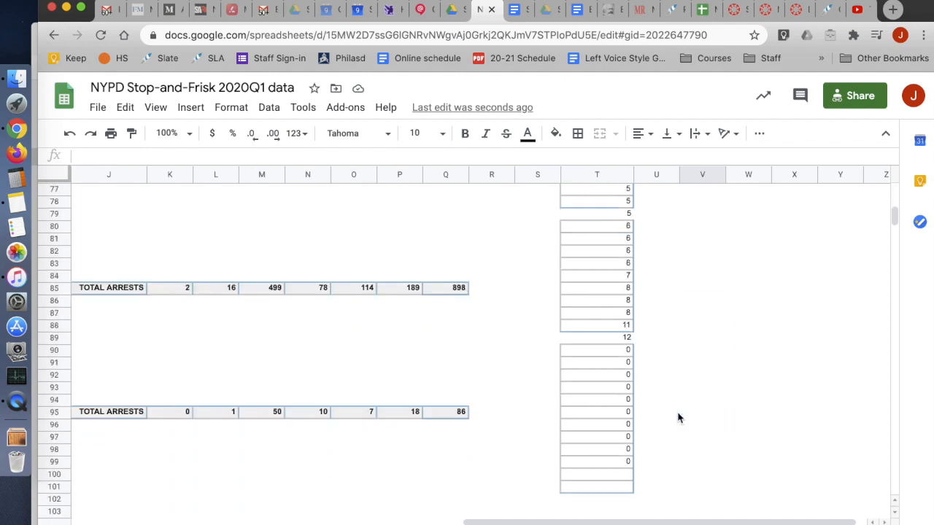
{"action": "left_click", "coordinate": [596, 337]}
{"action": "scroll", "coordinate": [652, 329], "scroll_direction": "up", "scroll_amount": 13}
{"action": "scroll", "coordinate": [652, 330], "scroll_direction": "up", "scroll_amount": 12}
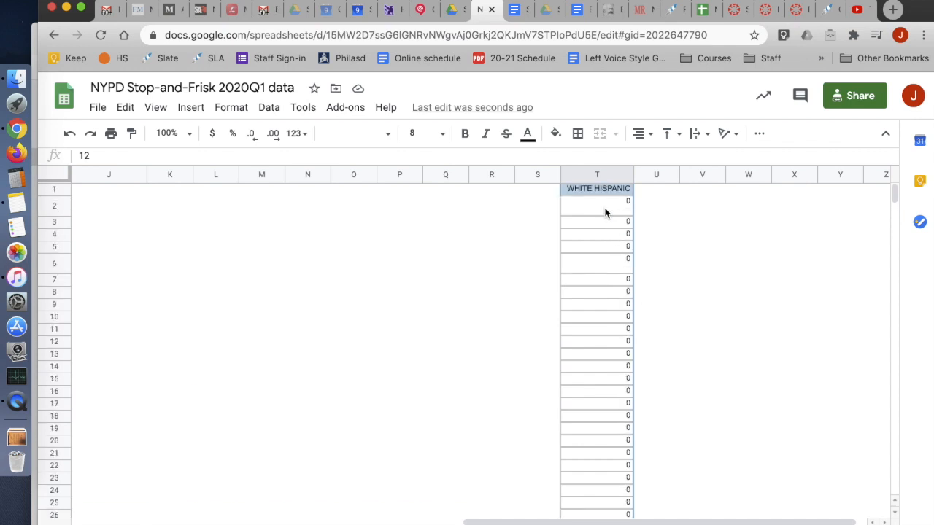
{"action": "left_click", "coordinate": [605, 212]}
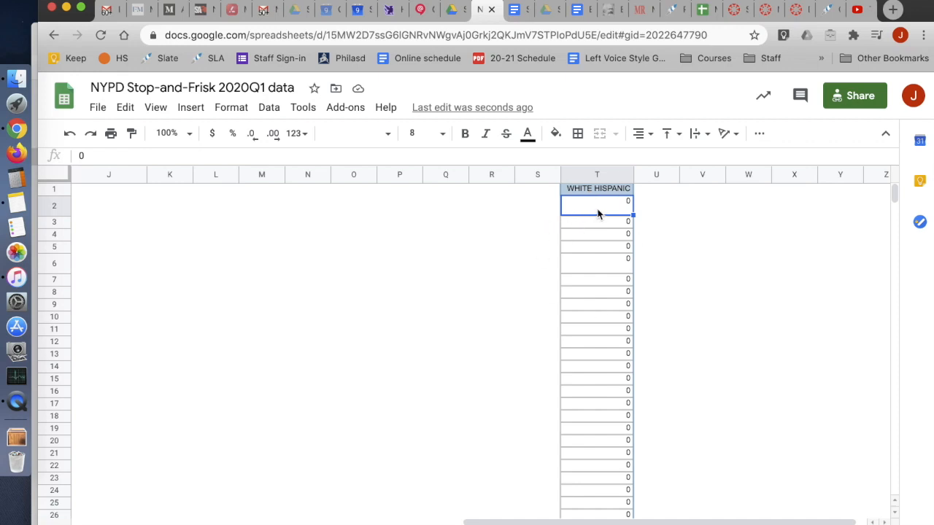
- Select column T and review its values from the header down to the leftover zeros in T90:T99
{"action": "left_click_drag", "start_coordinate": [598, 213], "coordinate": [597, 232]}
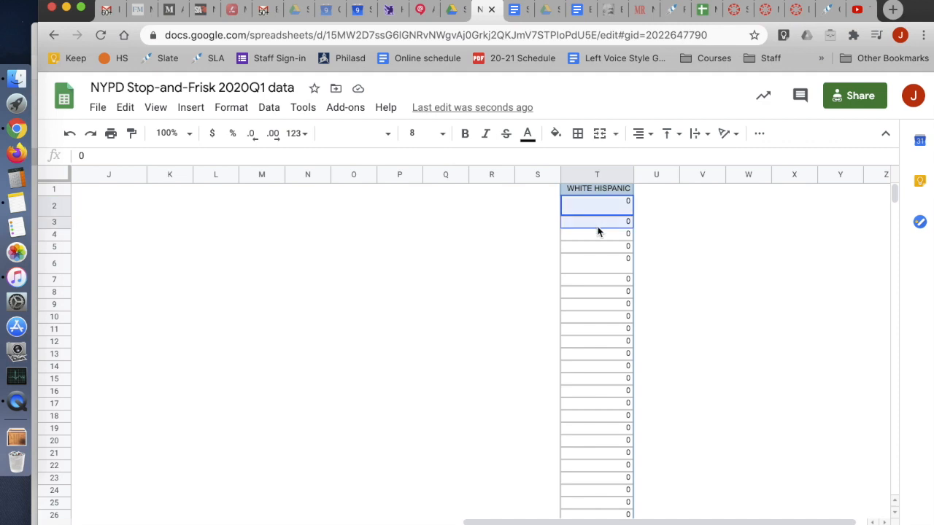
{"action": "left_click", "coordinate": [597, 226]}
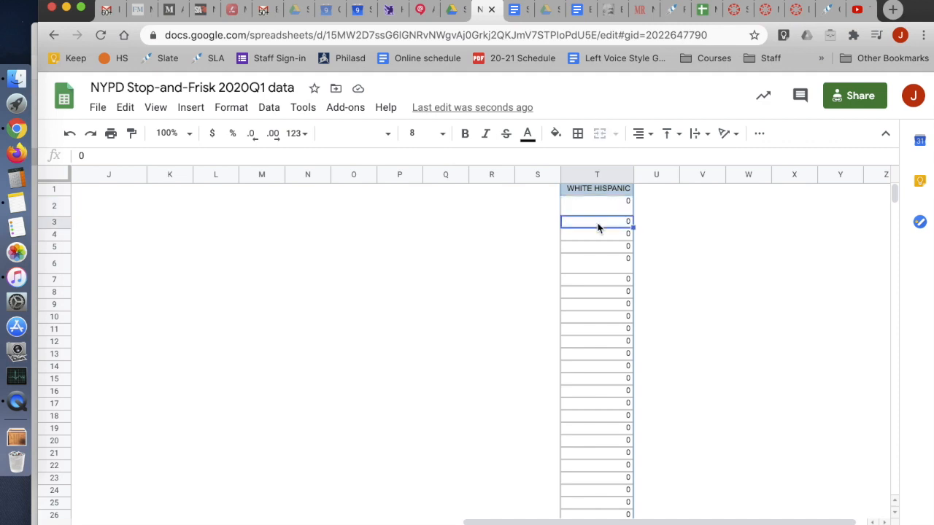
{"action": "left_click", "coordinate": [597, 177]}
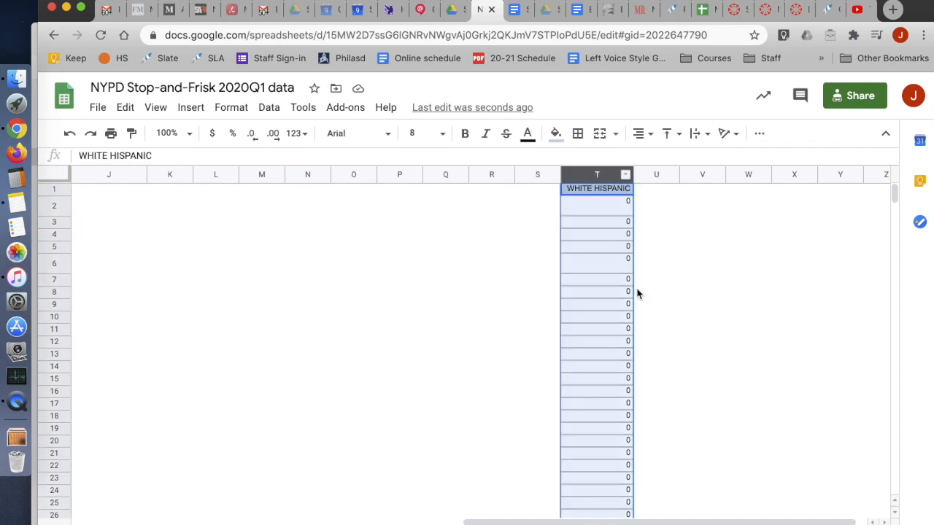
{"action": "scroll", "coordinate": [624, 364], "scroll_direction": "down", "scroll_amount": 20}
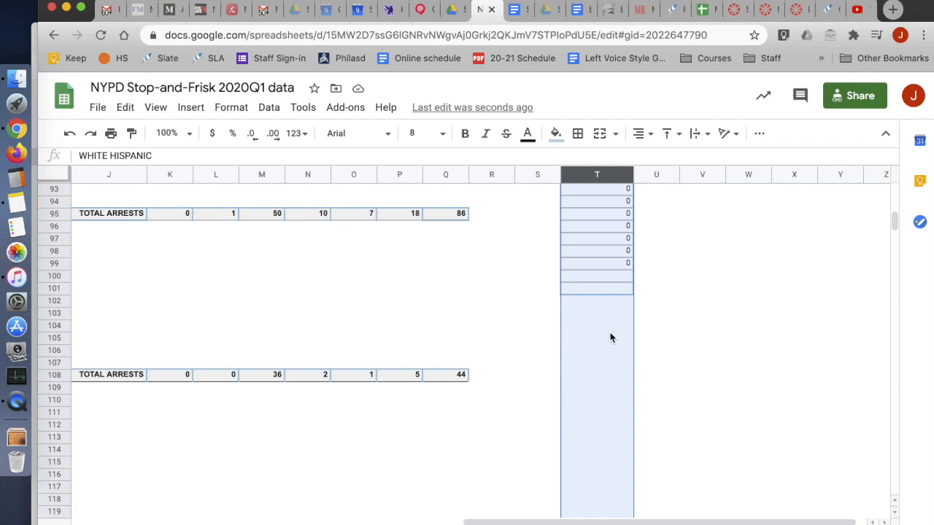
{"action": "scroll", "coordinate": [611, 337], "scroll_direction": "up", "scroll_amount": 20}
{"action": "scroll", "coordinate": [611, 337], "scroll_direction": "down", "scroll_amount": 10}
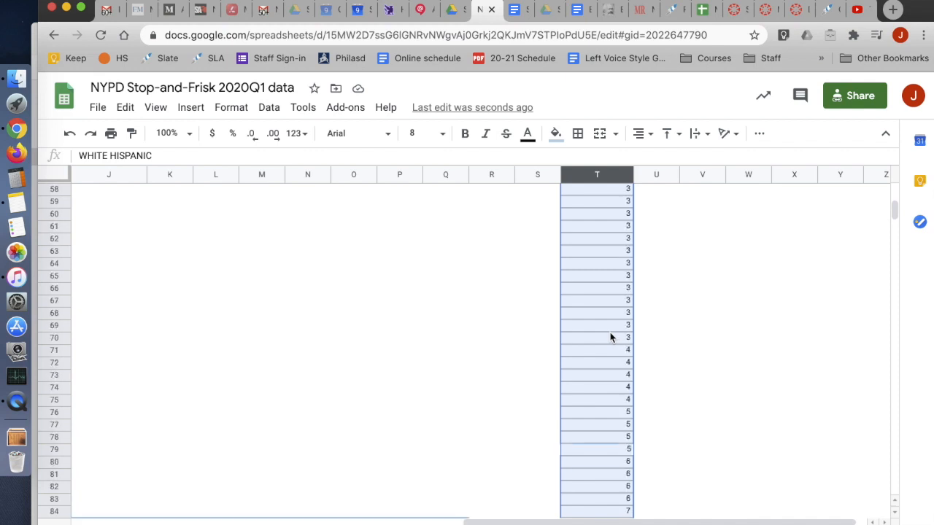
{"action": "scroll", "coordinate": [611, 337], "scroll_direction": "down", "scroll_amount": 8}
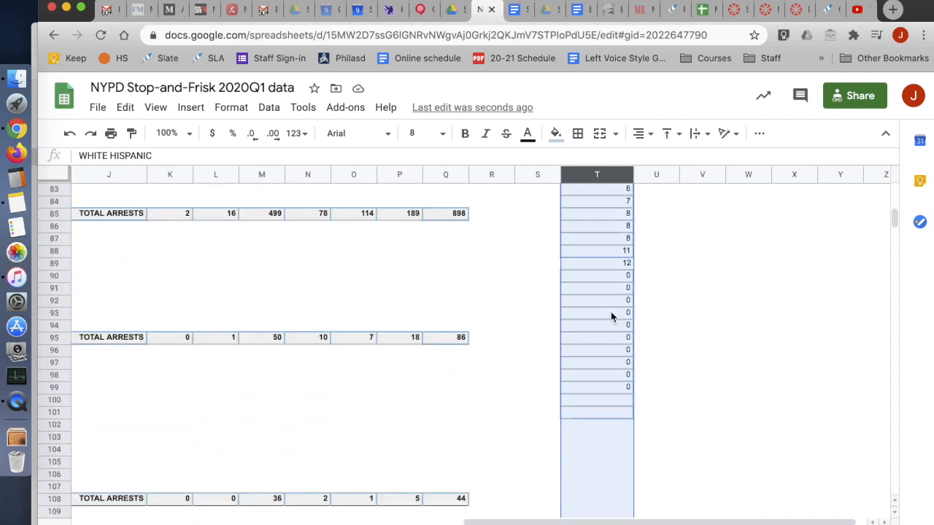
{"action": "left_click", "coordinate": [611, 313]}
{"action": "left_click", "coordinate": [612, 281]}
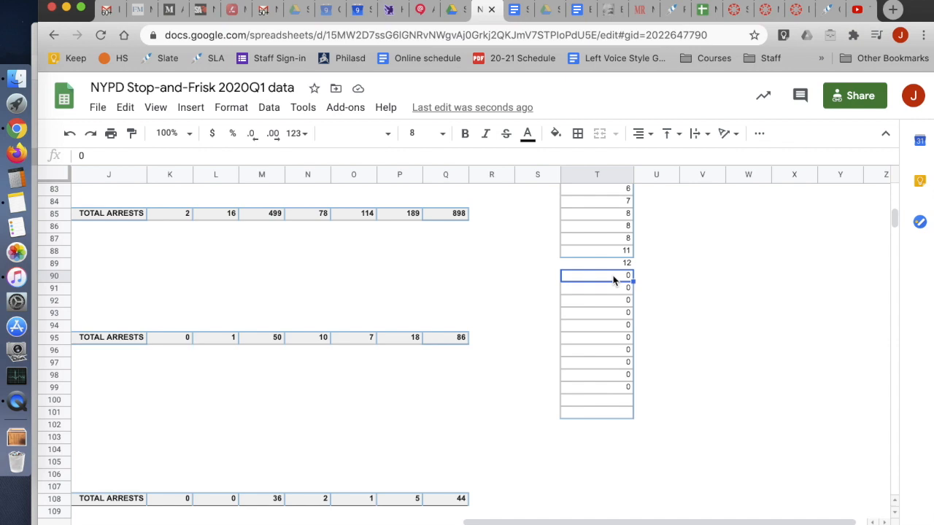
{"action": "scroll", "coordinate": [612, 281], "scroll_direction": "up", "scroll_amount": 8}
{"action": "scroll", "coordinate": [613, 280], "scroll_direction": "left", "scroll_amount": 1}
{"action": "scroll", "coordinate": [612, 281], "scroll_direction": "right", "scroll_amount": 2}
{"action": "scroll", "coordinate": [613, 281], "scroll_direction": "down", "scroll_amount": 8}
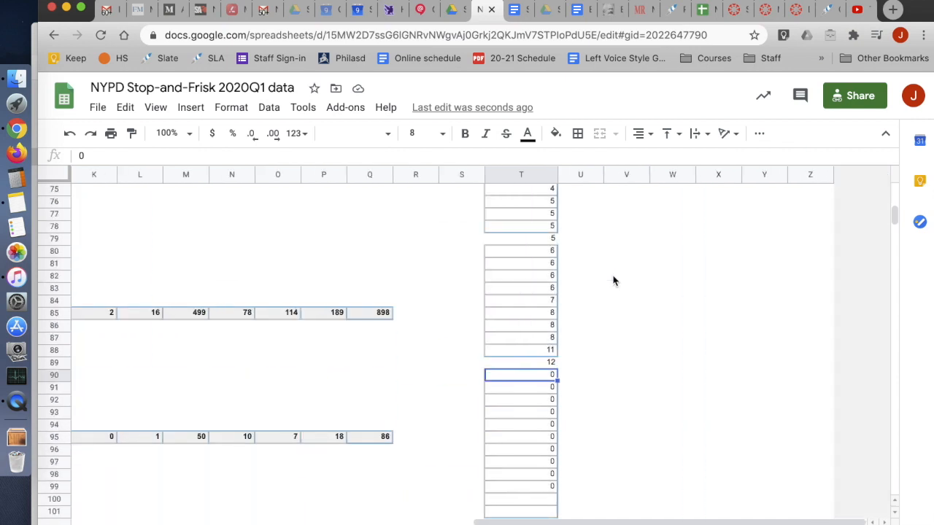
- Clear the leftover duplicate zeros below the sorted White Hispanic values by emptying T90:T101
{"action": "left_click", "coordinate": [534, 263]}
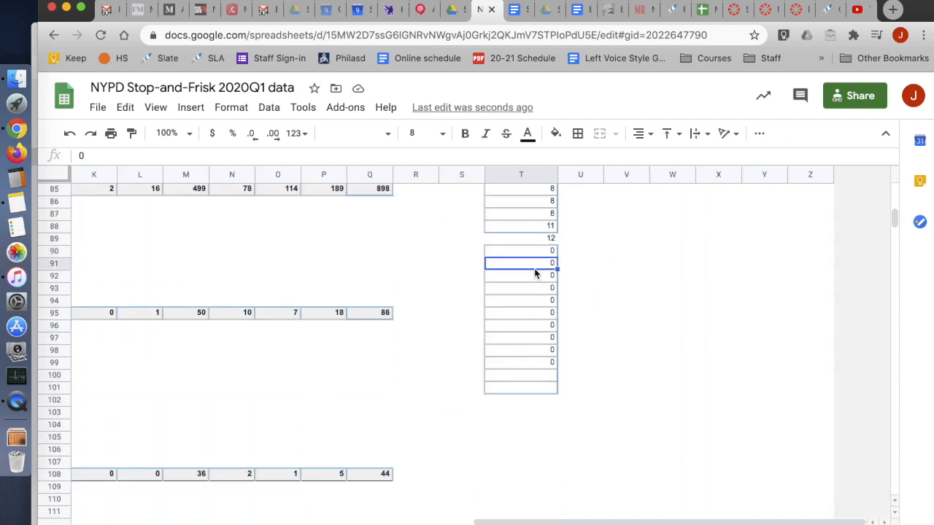
{"action": "left_click_drag", "start_coordinate": [535, 256], "coordinate": [535, 253]}
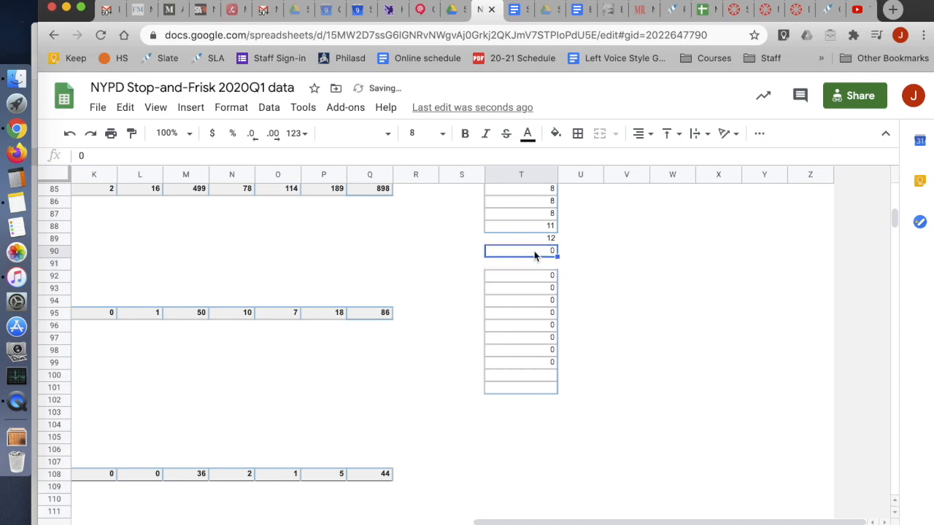
{"action": "key", "text": "Down"}
{"action": "key", "text": "Down"}
{"action": "key", "text": "Down"}
{"action": "key", "text": "Down"}
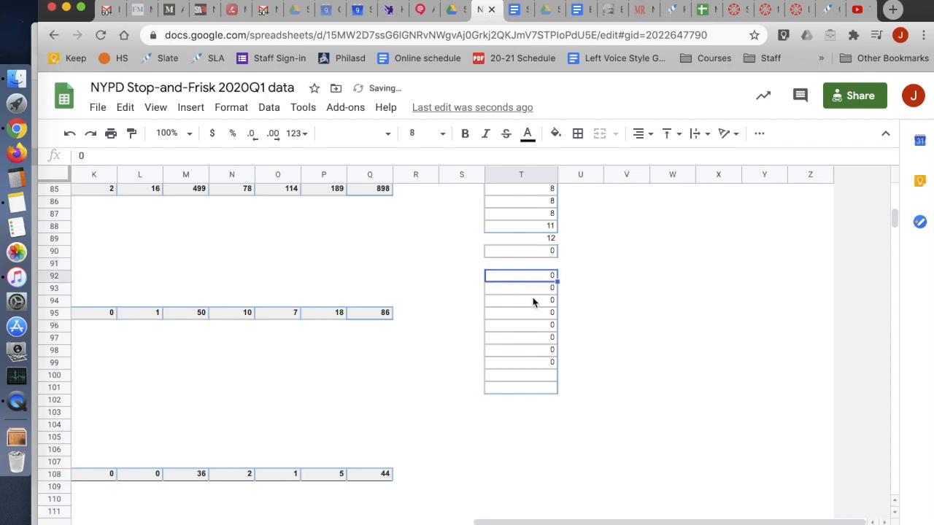
{"action": "left_click_drag", "start_coordinate": [530, 254], "coordinate": [549, 391]}
{"action": "key", "text": "Delete"}
- Insert a chart based on the whole White Hispanic column T
{"action": "scroll", "coordinate": [466, 343], "scroll_direction": "up", "scroll_amount": 15}
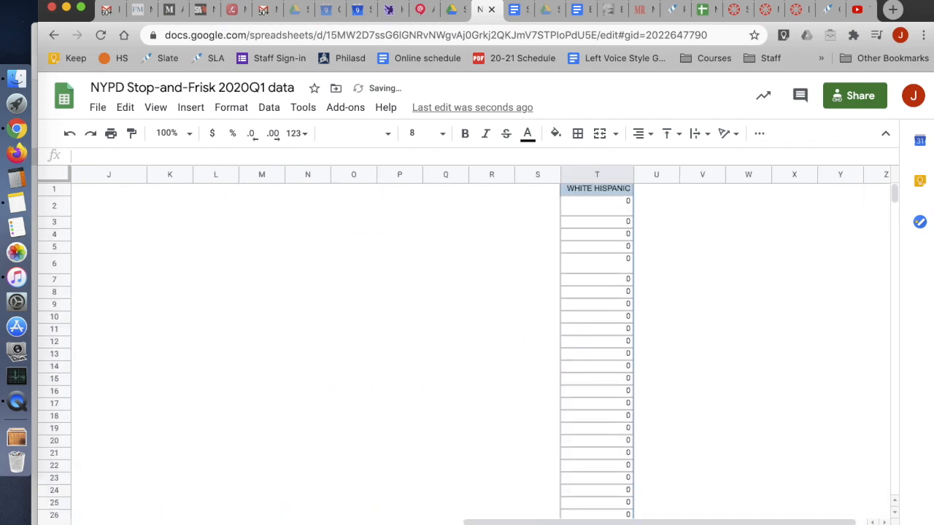
{"action": "left_click", "coordinate": [509, 297]}
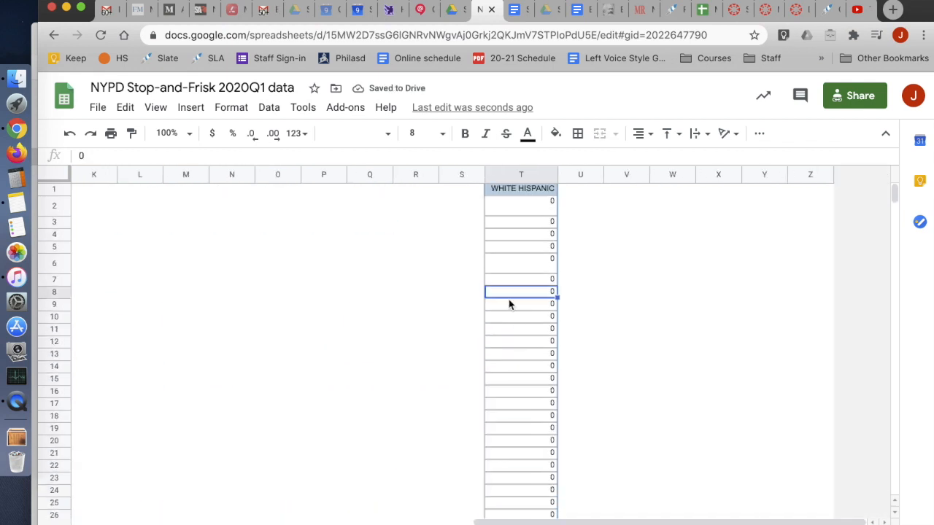
{"action": "left_click", "coordinate": [533, 171]}
{"action": "scroll", "coordinate": [543, 292], "scroll_direction": "down", "scroll_amount": 15}
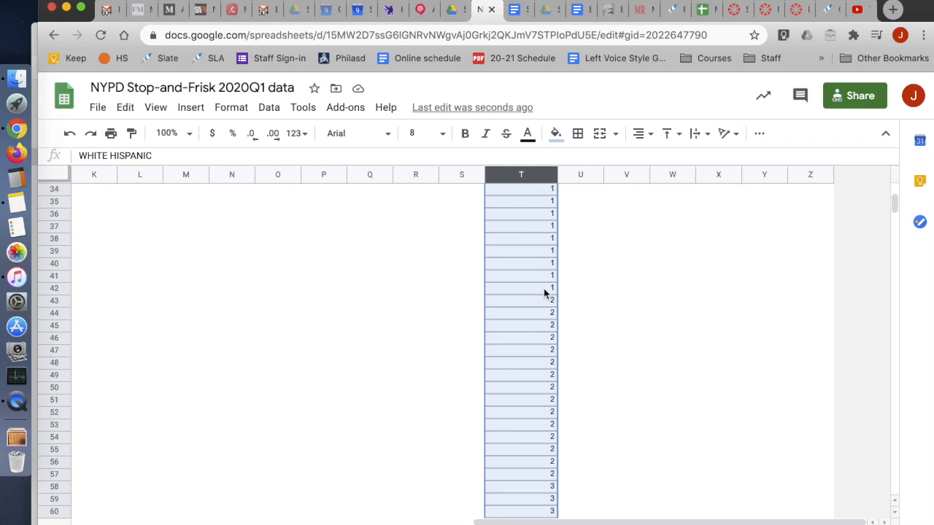
{"action": "scroll", "coordinate": [543, 291], "scroll_direction": "up", "scroll_amount": 15}
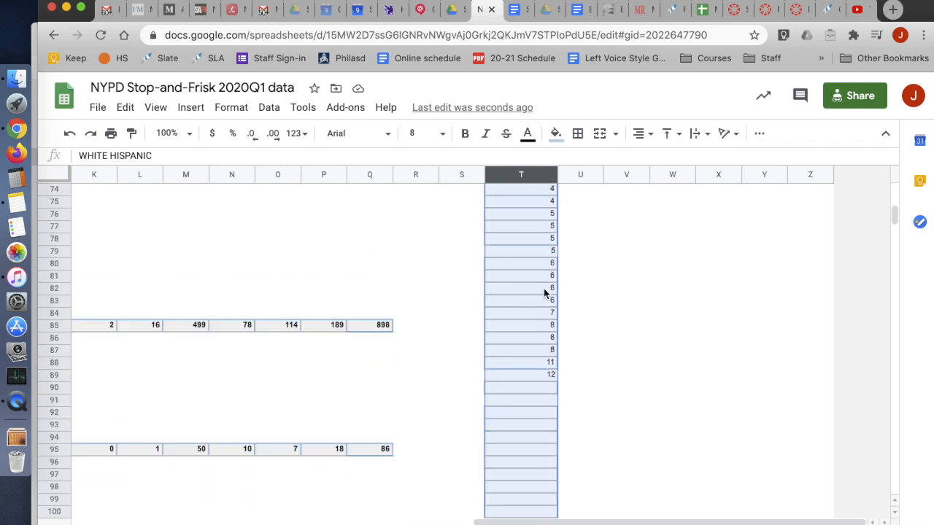
{"action": "left_click", "coordinate": [191, 108]}
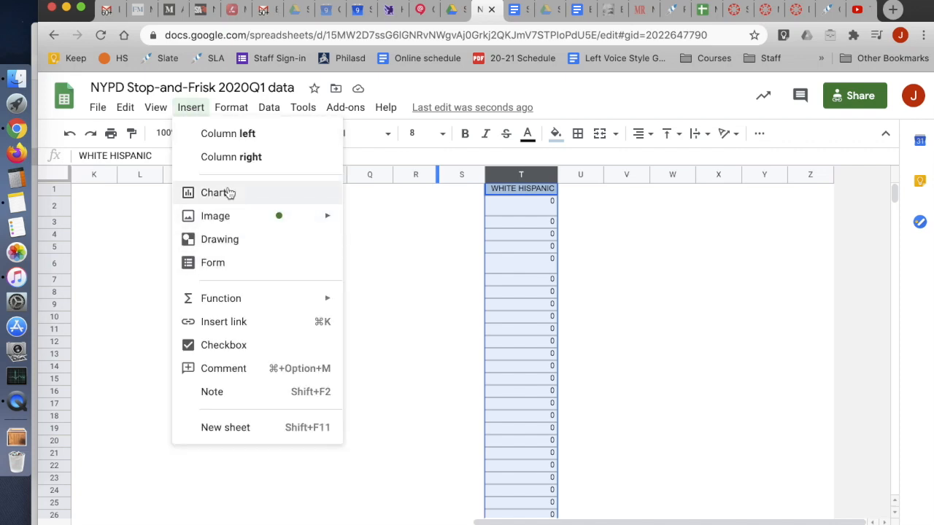
{"action": "left_click", "coordinate": [229, 191]}
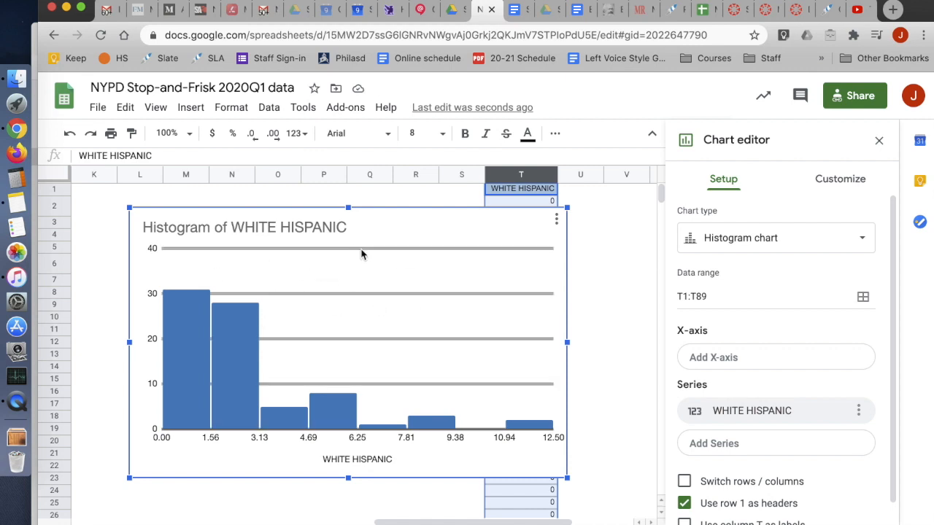
- Look through the available chart types for the White Hispanic chart, keeping the histogram
{"action": "left_click", "coordinate": [740, 251]}
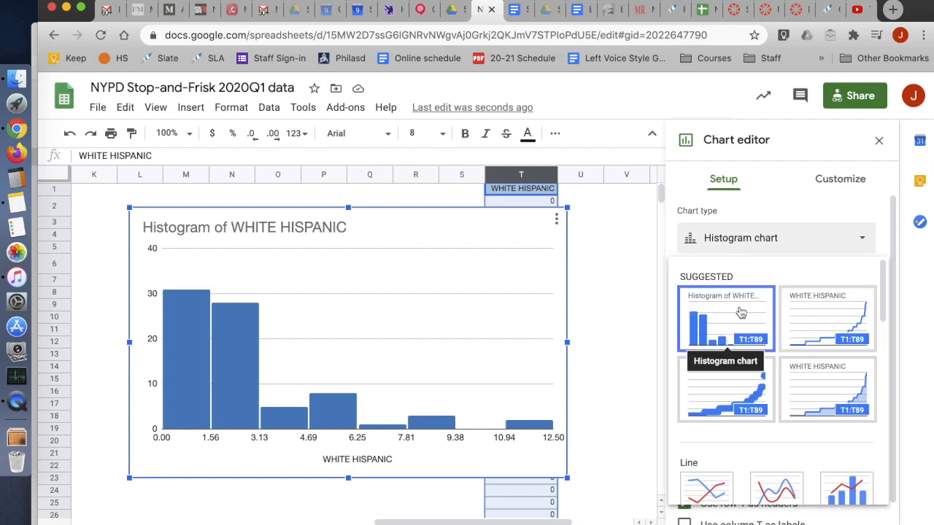
{"action": "left_click", "coordinate": [745, 247]}
{"action": "left_click", "coordinate": [745, 246]}
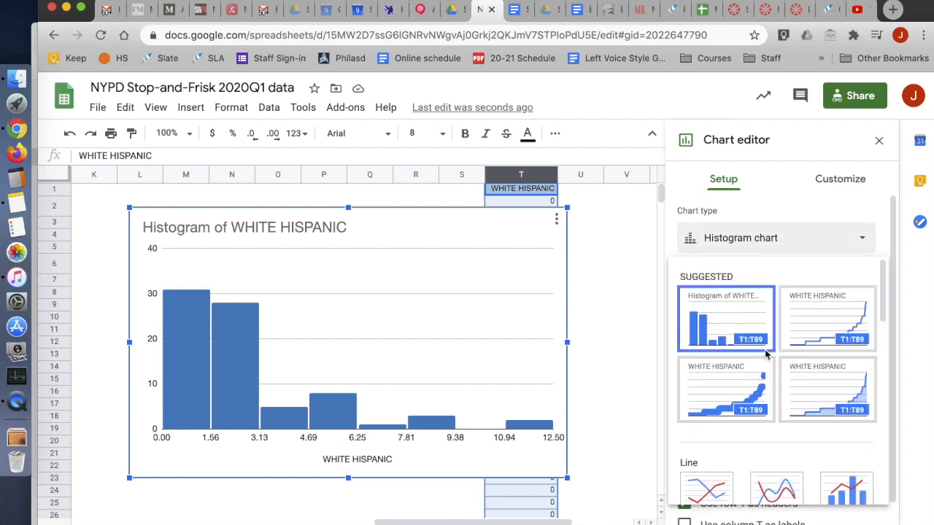
{"action": "scroll", "coordinate": [766, 355], "scroll_direction": "down", "scroll_amount": 3}
{"action": "scroll", "coordinate": [766, 355], "scroll_direction": "down", "scroll_amount": 10}
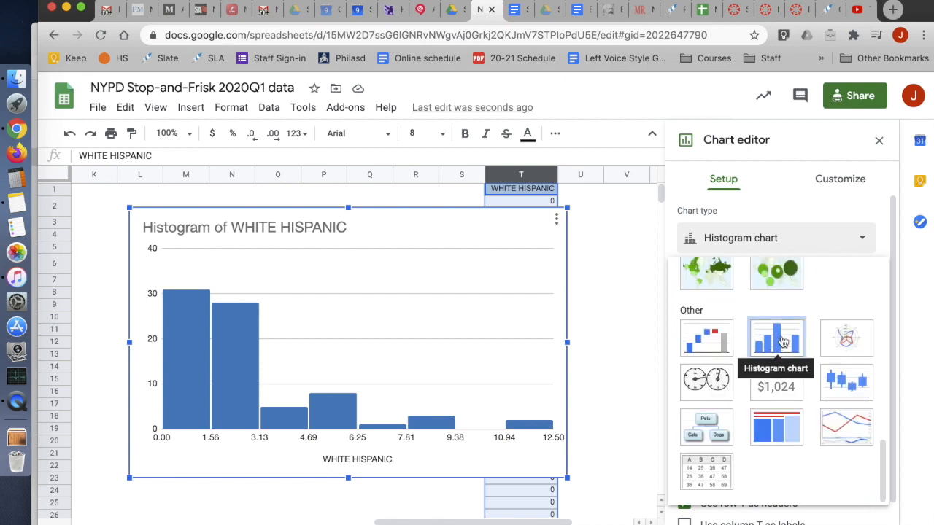
{"action": "scroll", "coordinate": [782, 342], "scroll_direction": "up", "scroll_amount": 15}
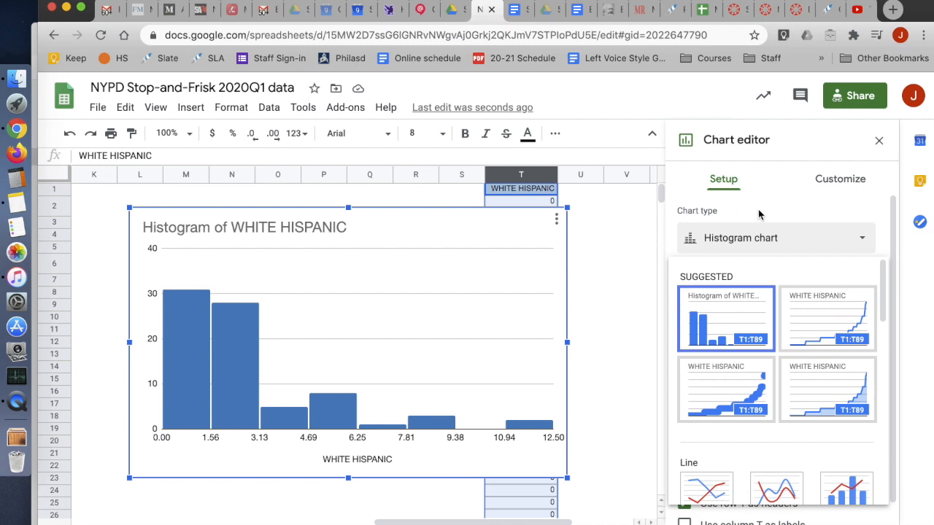
{"action": "left_click", "coordinate": [758, 235]}
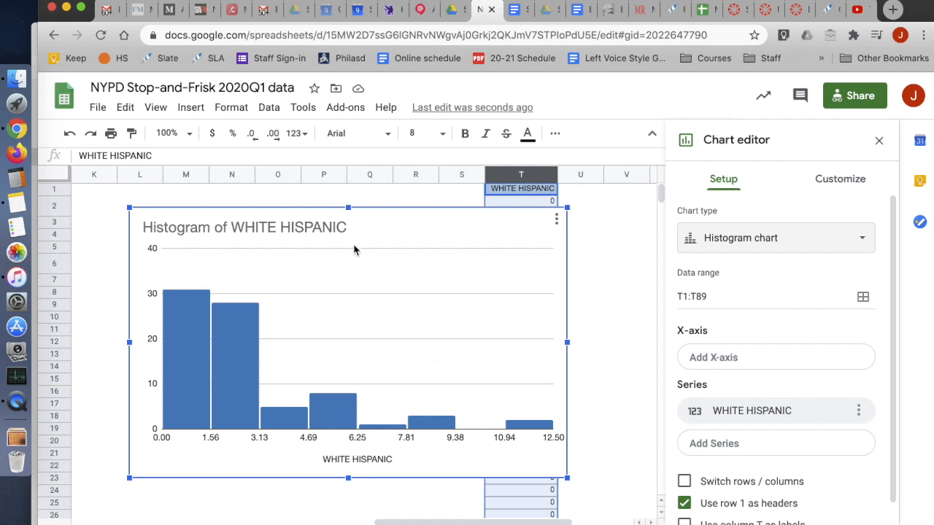
- Inspect the histogram's chart title and horizontal axis formatting options
{"action": "double_click", "coordinate": [322, 232]}
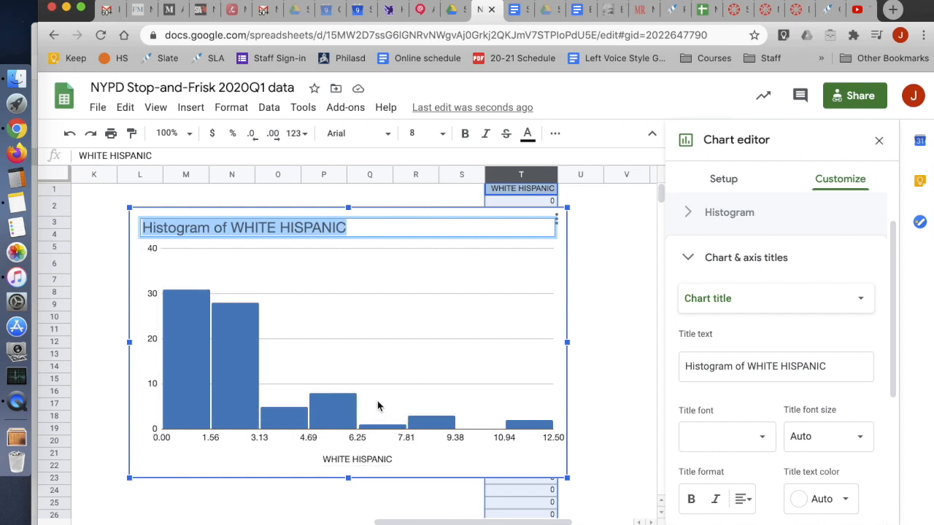
{"action": "left_click", "coordinate": [207, 438]}
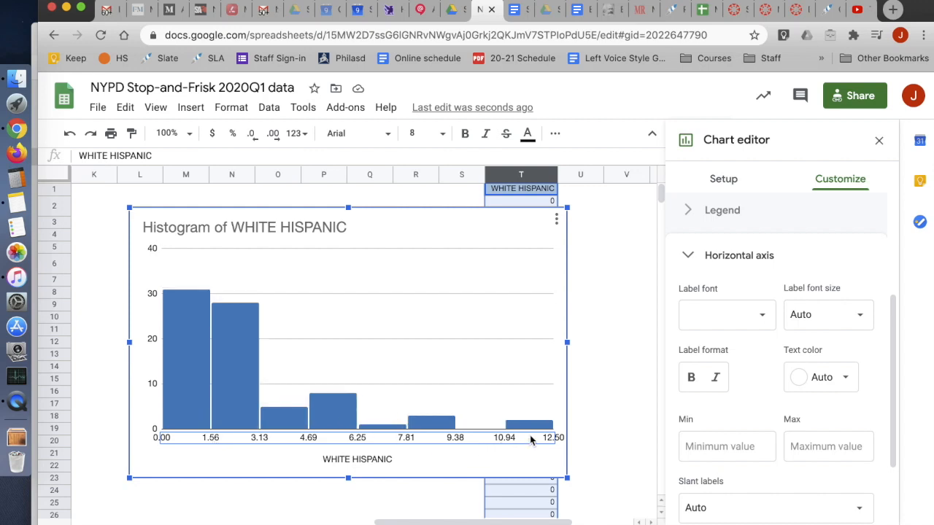
{"action": "scroll", "coordinate": [454, 411], "scroll_direction": "down", "scroll_amount": 1}
{"action": "scroll", "coordinate": [454, 411], "scroll_direction": "up", "scroll_amount": 1}
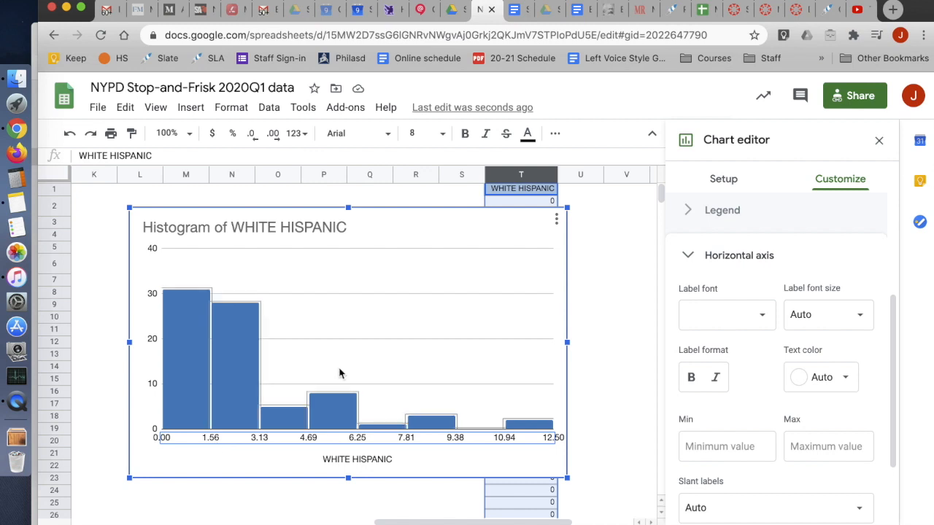
{"action": "scroll", "coordinate": [744, 385], "scroll_direction": "down", "scroll_amount": 3}
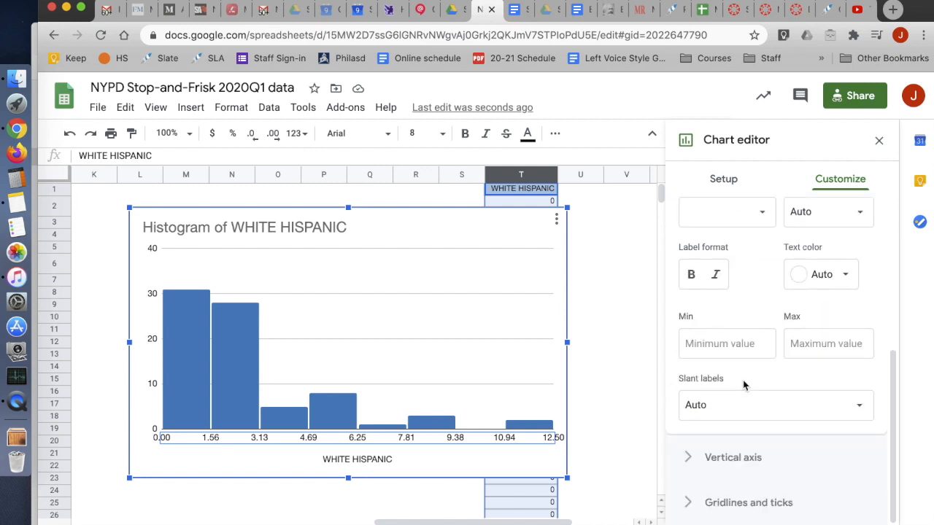
{"action": "scroll", "coordinate": [734, 270], "scroll_direction": "up", "scroll_amount": 5}
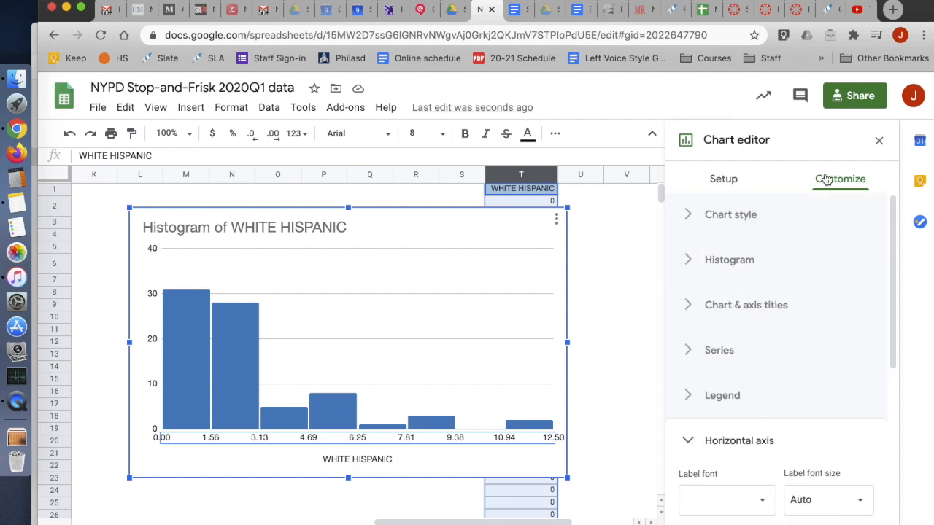
- Set the histogram's bucket size to 2
{"action": "left_click", "coordinate": [721, 269]}
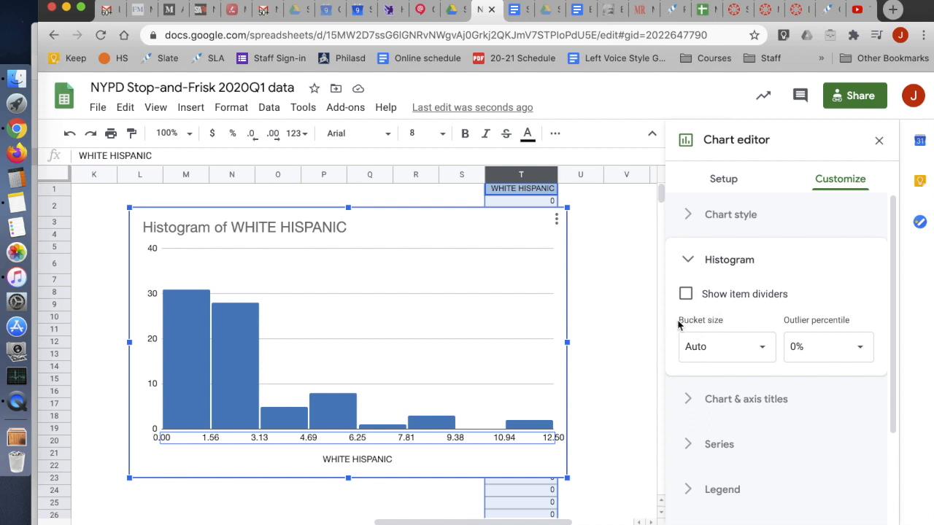
{"action": "left_click", "coordinate": [724, 350]}
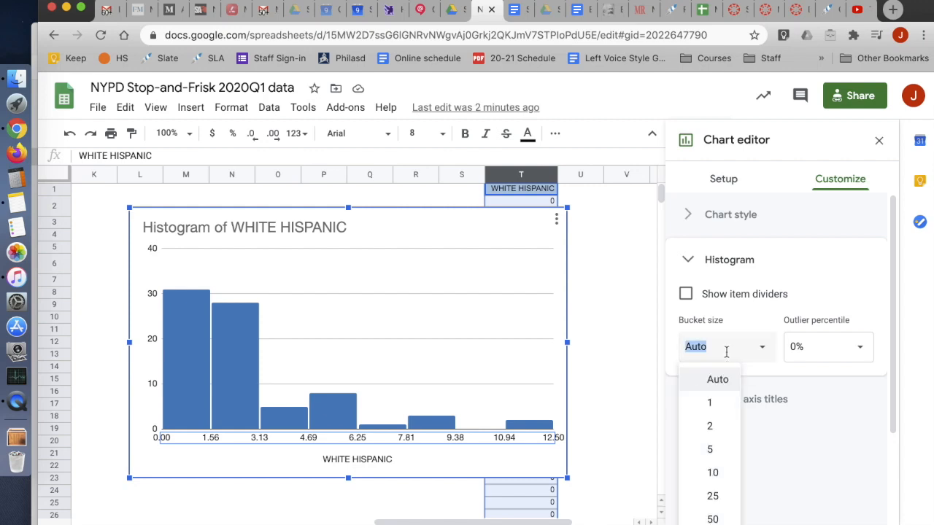
{"action": "type", "text": "2"}
{"action": "key", "text": "Return"}
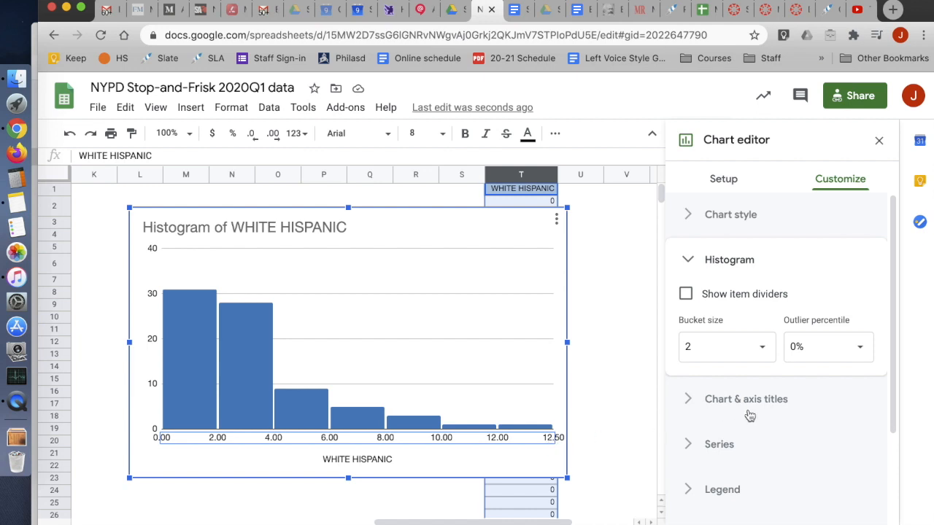
- Set the maximum value of the histogram's horizontal axis to 14
{"action": "scroll", "coordinate": [746, 415], "scroll_direction": "down", "scroll_amount": 3}
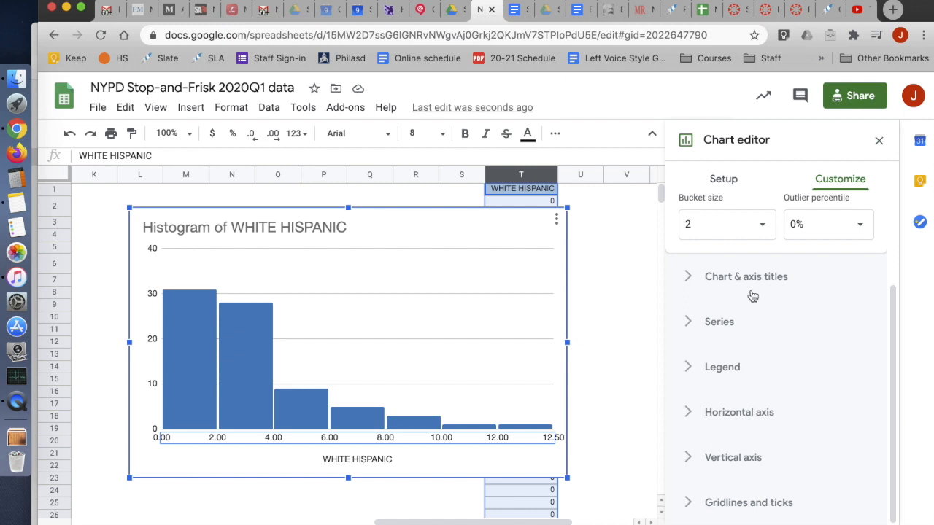
{"action": "left_click", "coordinate": [748, 421]}
{"action": "scroll", "coordinate": [750, 421], "scroll_direction": "down", "scroll_amount": 2}
{"action": "left_click", "coordinate": [808, 341]}
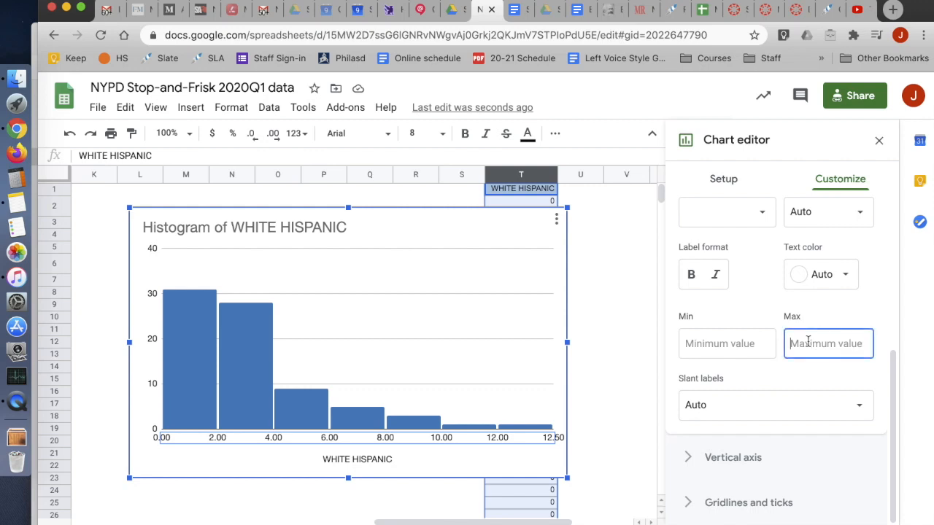
{"action": "type", "text": "14"}
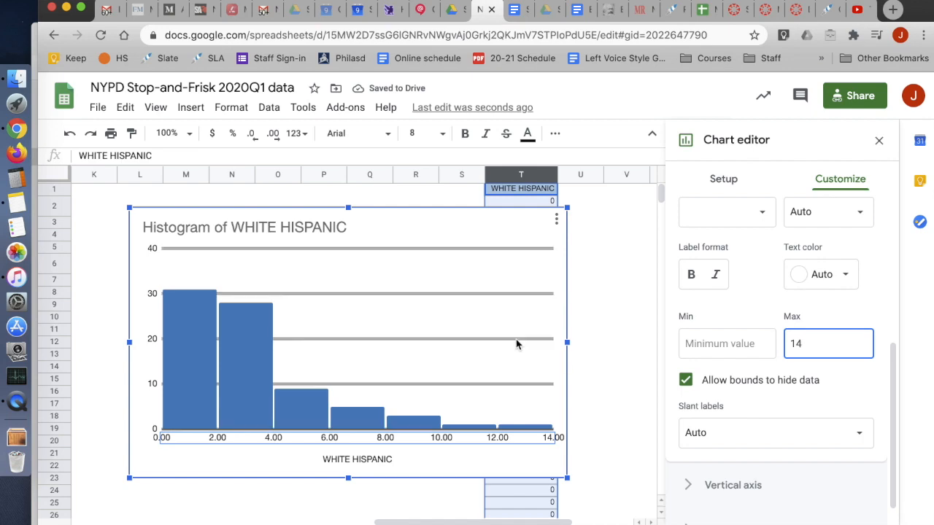
- Look over the source Arrested Ethnicity table with its columns for the individual groups
{"action": "scroll", "coordinate": [516, 344], "scroll_direction": "left", "scroll_amount": 10}
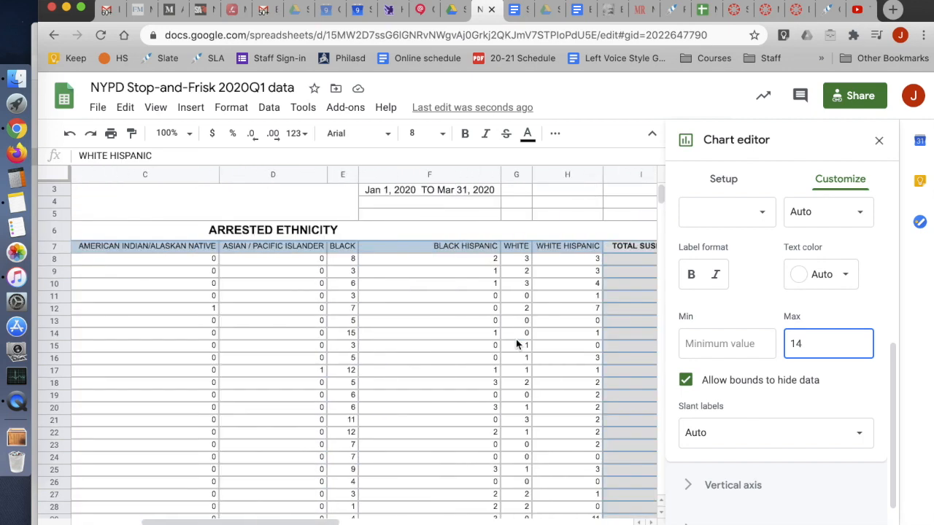
{"action": "scroll", "coordinate": [515, 345], "scroll_direction": "down", "scroll_amount": 1}
{"action": "scroll", "coordinate": [517, 345], "scroll_direction": "down", "scroll_amount": 2}
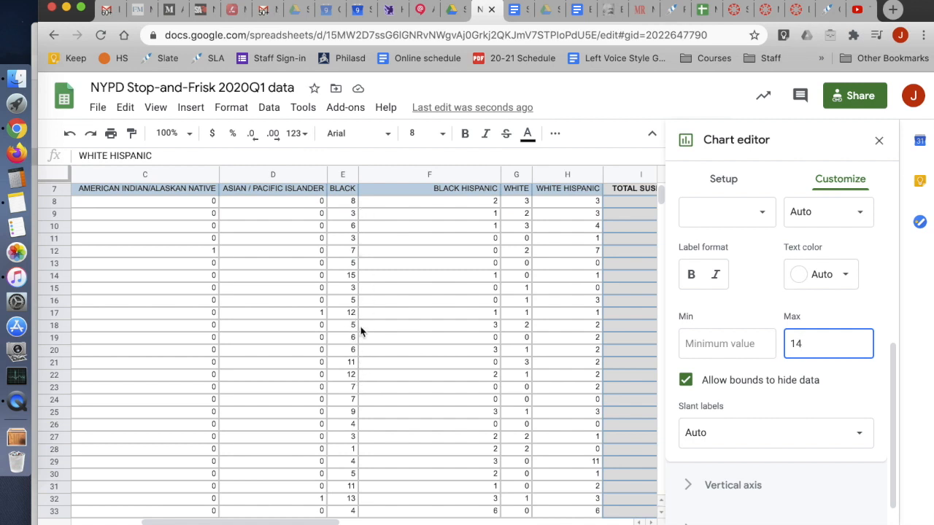
- Examine the White Hispanic column of the Arrested Ethnicity table for its highest arrest values across the precincts
{"action": "left_click", "coordinate": [579, 233]}
{"action": "scroll", "coordinate": [584, 350], "scroll_direction": "down", "scroll_amount": 2}
{"action": "scroll", "coordinate": [581, 350], "scroll_direction": "down", "scroll_amount": 2}
{"action": "left_click", "coordinate": [593, 338]}
{"action": "scroll", "coordinate": [592, 338], "scroll_direction": "down", "scroll_amount": 15}
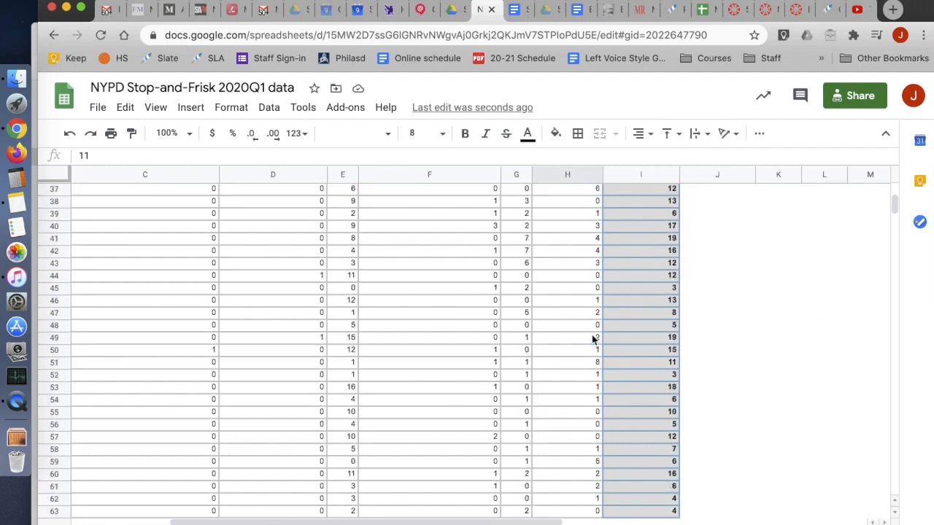
{"action": "scroll", "coordinate": [593, 339], "scroll_direction": "down", "scroll_amount": 2}
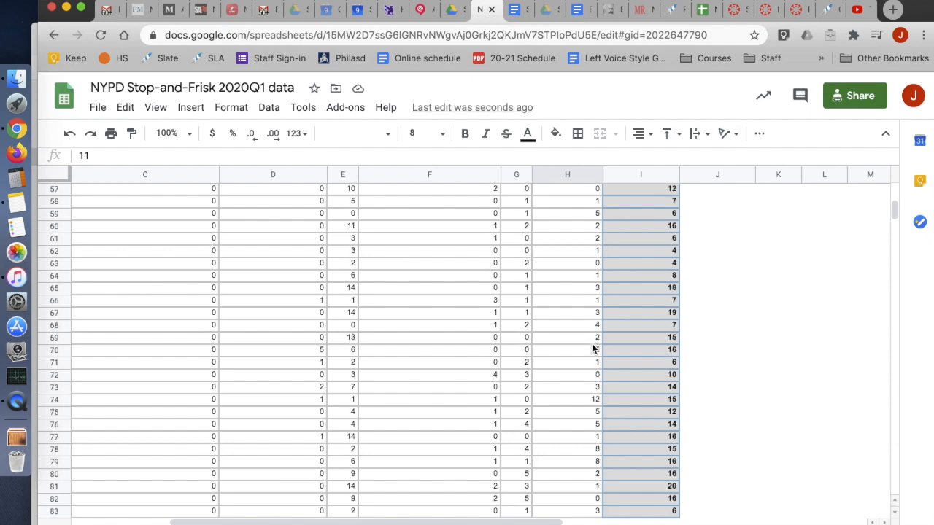
{"action": "left_click", "coordinate": [587, 398]}
{"action": "scroll", "coordinate": [555, 398], "scroll_direction": "left", "scroll_amount": 3}
{"action": "scroll", "coordinate": [555, 397], "scroll_direction": "up", "scroll_amount": 20}
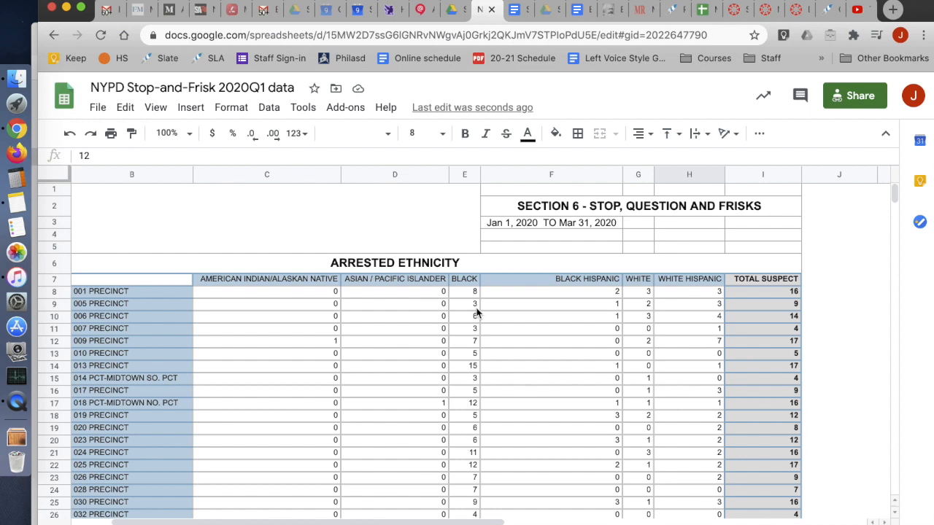
- Examine the Black column of the Arrested Ethnicity table for its highest arrest values across precincts, housing and transit districts
{"action": "left_click", "coordinate": [474, 367]}
{"action": "scroll", "coordinate": [471, 368], "scroll_direction": "down", "scroll_amount": 2}
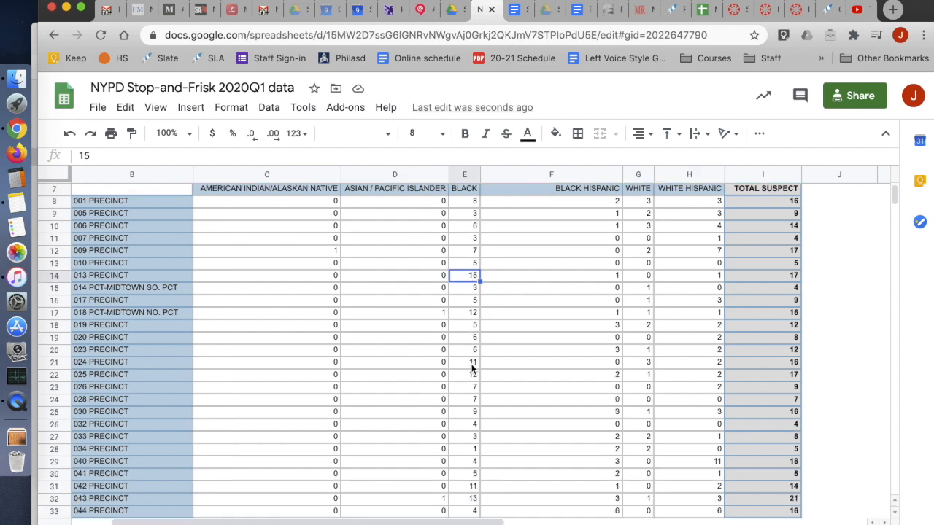
{"action": "scroll", "coordinate": [472, 370], "scroll_direction": "down", "scroll_amount": 2}
{"action": "scroll", "coordinate": [472, 370], "scroll_direction": "down", "scroll_amount": 6}
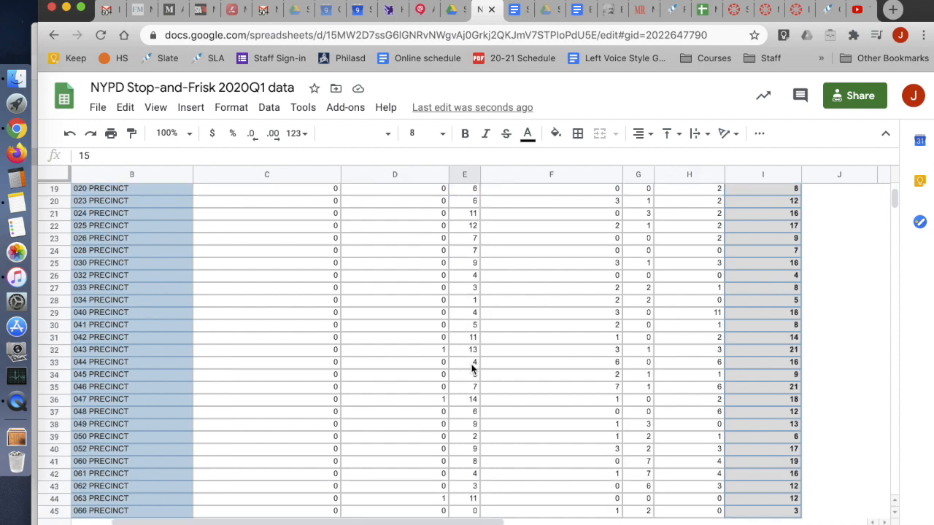
{"action": "scroll", "coordinate": [493, 457], "scroll_direction": "down", "scroll_amount": 3}
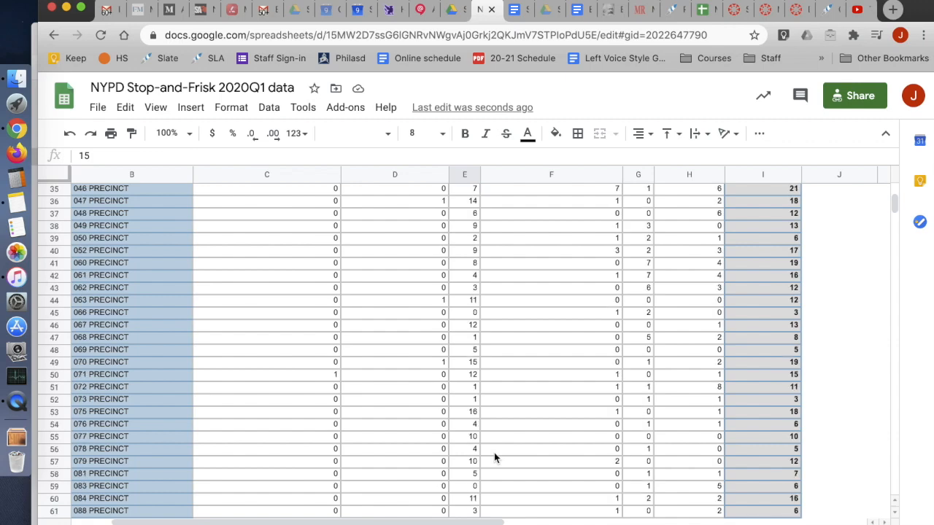
{"action": "scroll", "coordinate": [494, 457], "scroll_direction": "down", "scroll_amount": 3}
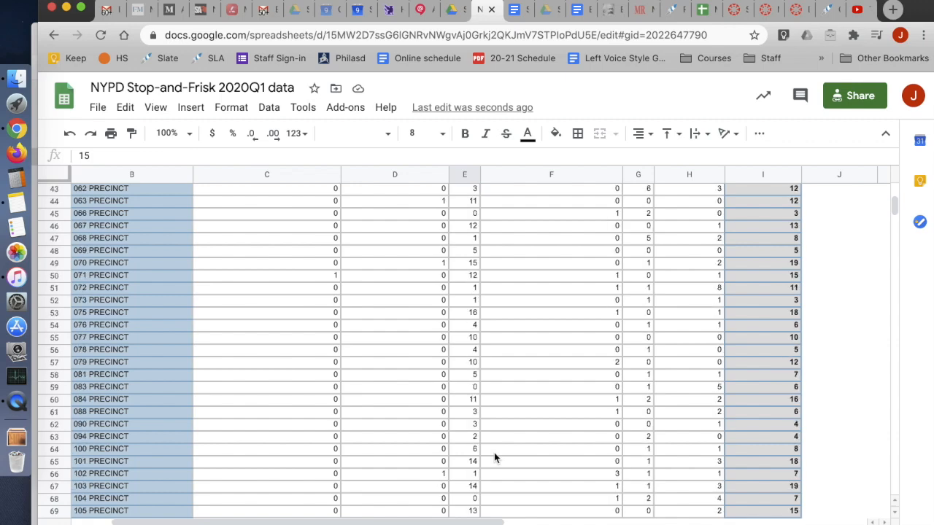
{"action": "scroll", "coordinate": [494, 457], "scroll_direction": "down", "scroll_amount": 7}
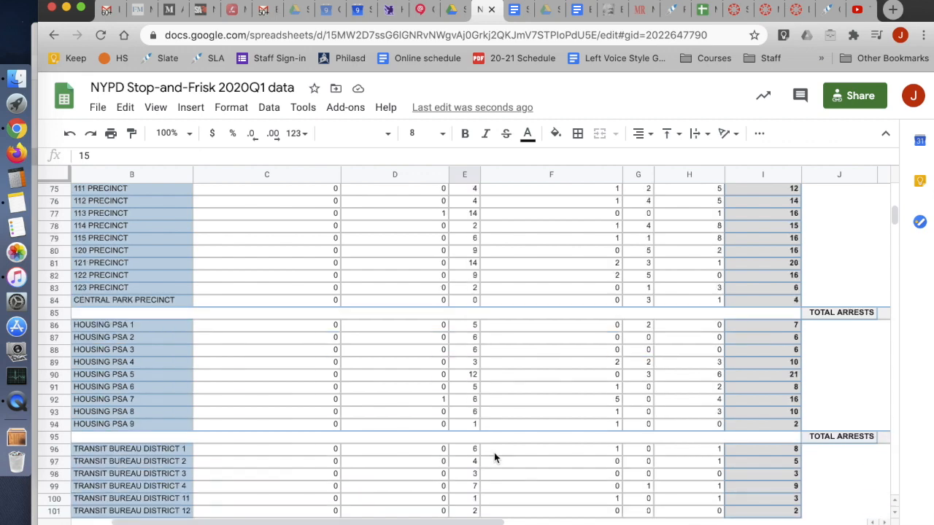
{"action": "scroll", "coordinate": [494, 457], "scroll_direction": "down", "scroll_amount": 4}
- Set the maximum value of the White Hispanic histogram's horizontal axis to 18
{"action": "scroll", "coordinate": [494, 457], "scroll_direction": "up", "scroll_amount": 15}
{"action": "scroll", "coordinate": [493, 457], "scroll_direction": "left", "scroll_amount": 2}
{"action": "scroll", "coordinate": [493, 457], "scroll_direction": "right", "scroll_amount": 12}
{"action": "scroll", "coordinate": [494, 457], "scroll_direction": "up", "scroll_amount": 7}
{"action": "left_click", "coordinate": [442, 321]}
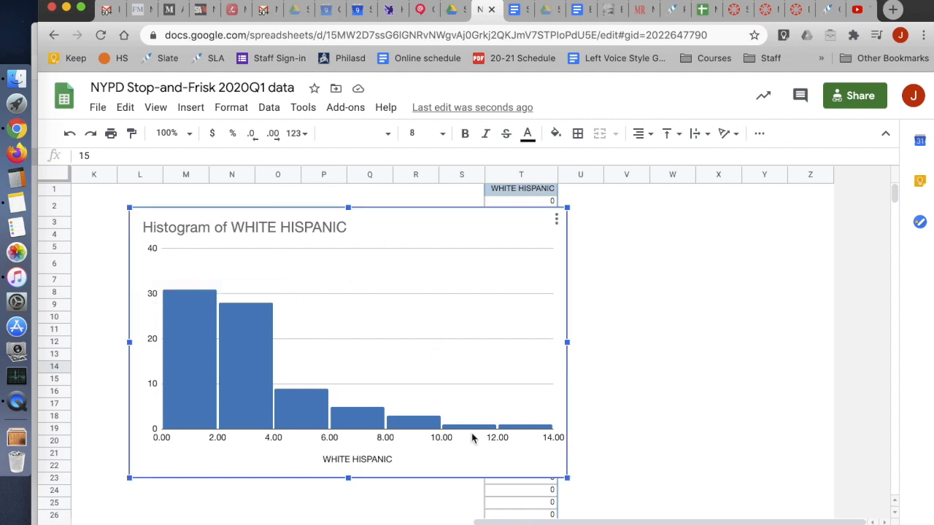
{"action": "double_click", "coordinate": [517, 328]}
{"action": "scroll", "coordinate": [762, 398], "scroll_direction": "down", "scroll_amount": 1}
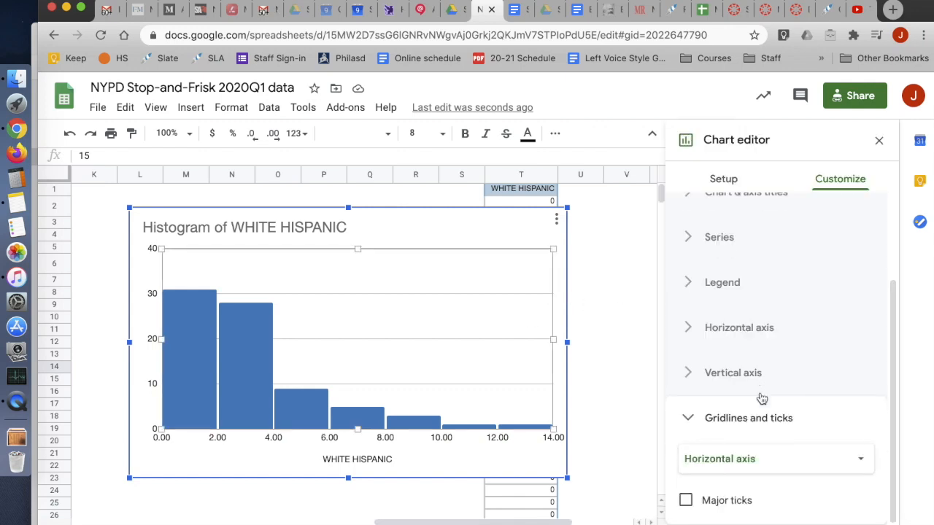
{"action": "left_click", "coordinate": [735, 340]}
{"action": "scroll", "coordinate": [794, 417], "scroll_direction": "down", "scroll_amount": 2}
{"action": "left_click", "coordinate": [808, 353]}
{"action": "type", "text": "18"}
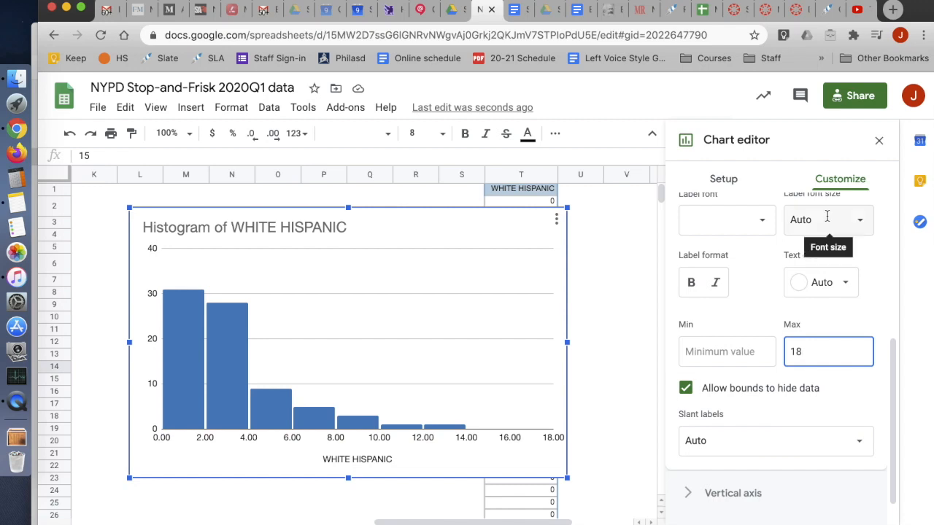
- Change the histogram's horizontal axis title to "Number of Arrests of White Hispanic People"
{"action": "left_click", "coordinate": [375, 462]}
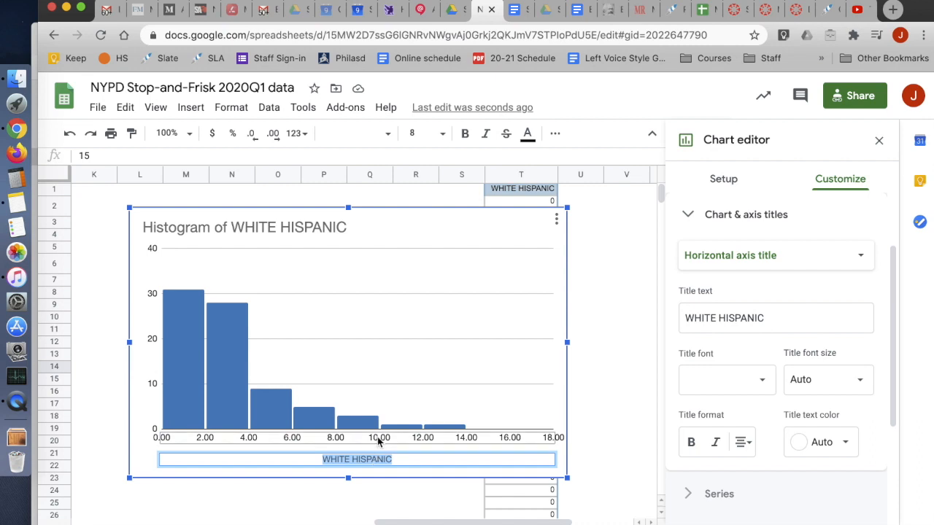
{"action": "type", "text": "Number of arrests of White Hisp"}
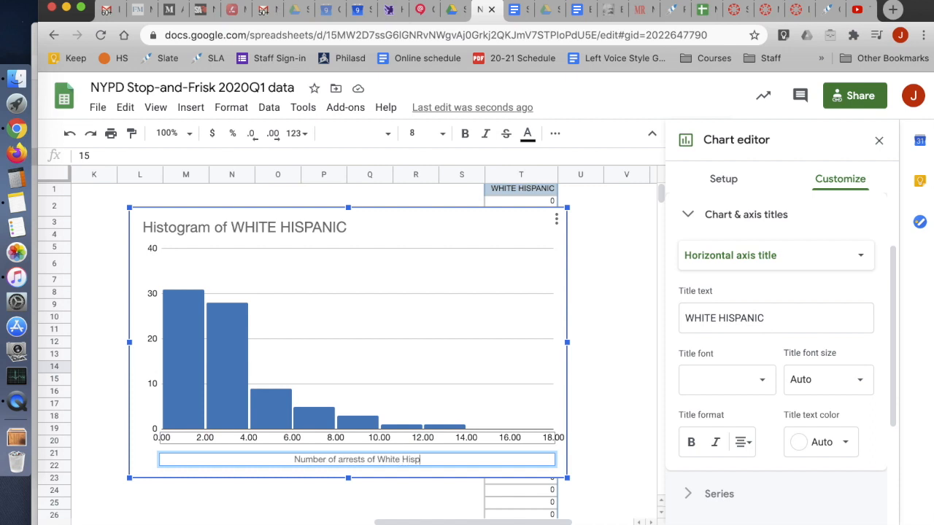
{"action": "type", "text": "anic People"}
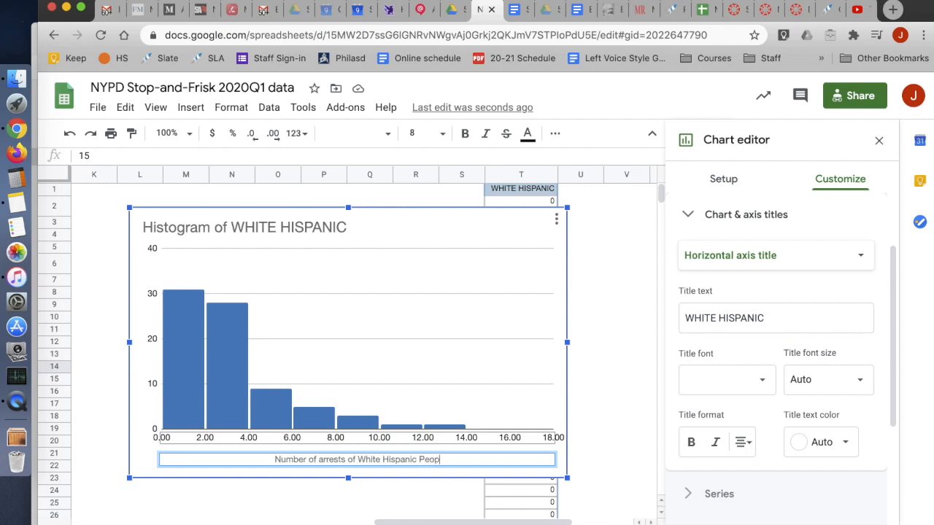
{"action": "left_click", "coordinate": [318, 461]}
{"action": "key", "text": "Delete"}
{"action": "type", "text": "A"}
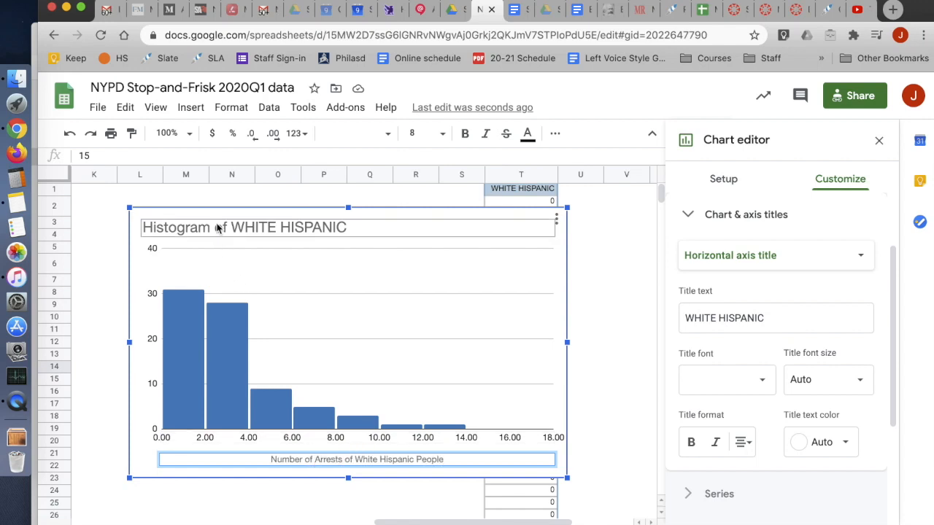
- Change the chart title to "Arrests of White Hispanic People from Stop-and-Frisk, by Precinct"
{"action": "double_click", "coordinate": [217, 226]}
{"action": "type", "text": "A"}
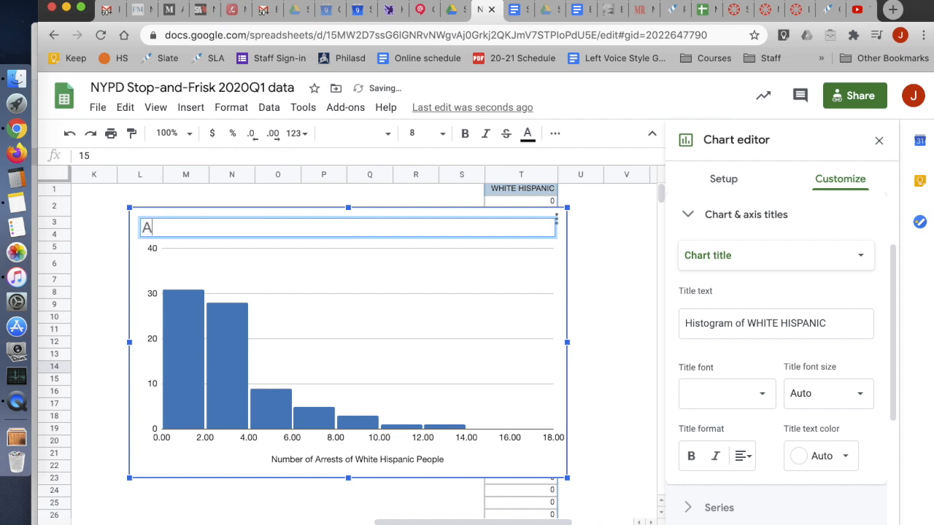
{"action": "type", "text": "rrests of Whi"}
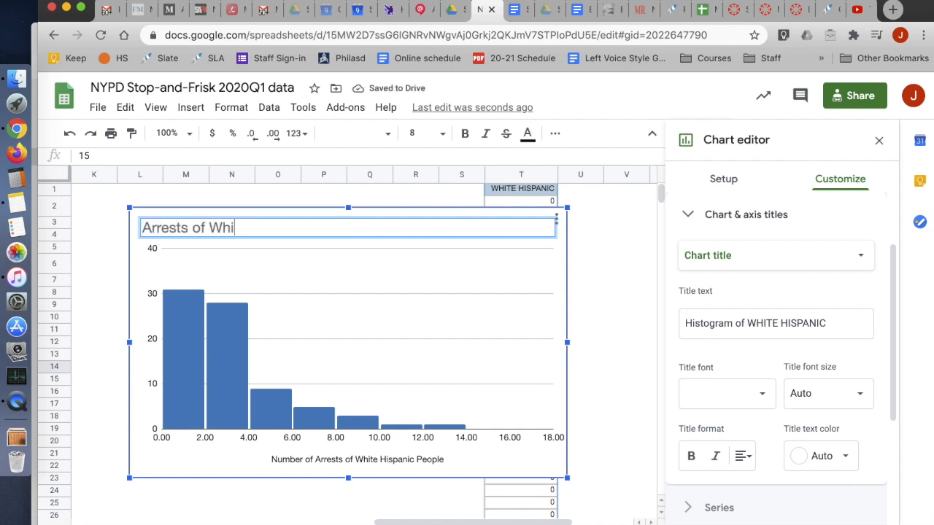
{"action": "type", "text": "te Hispanic People"}
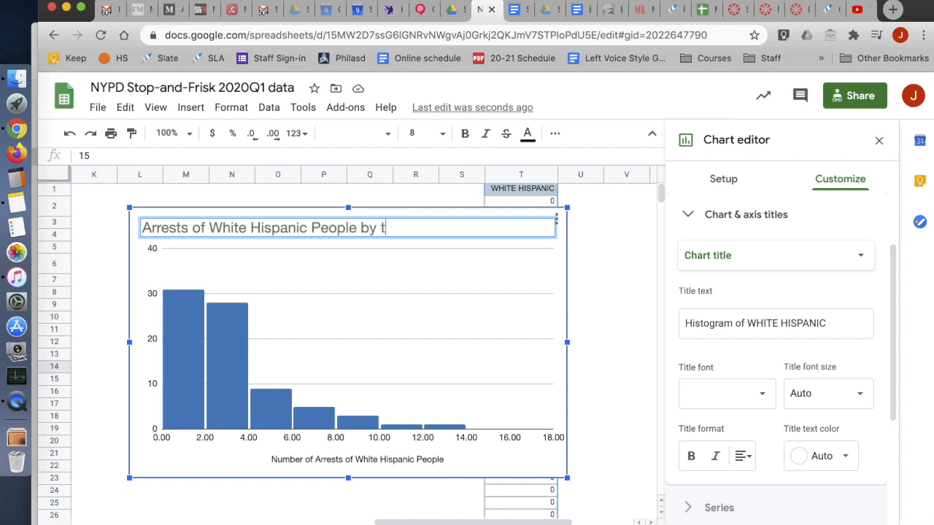
{"action": "type", "text": " from Stop-and "}
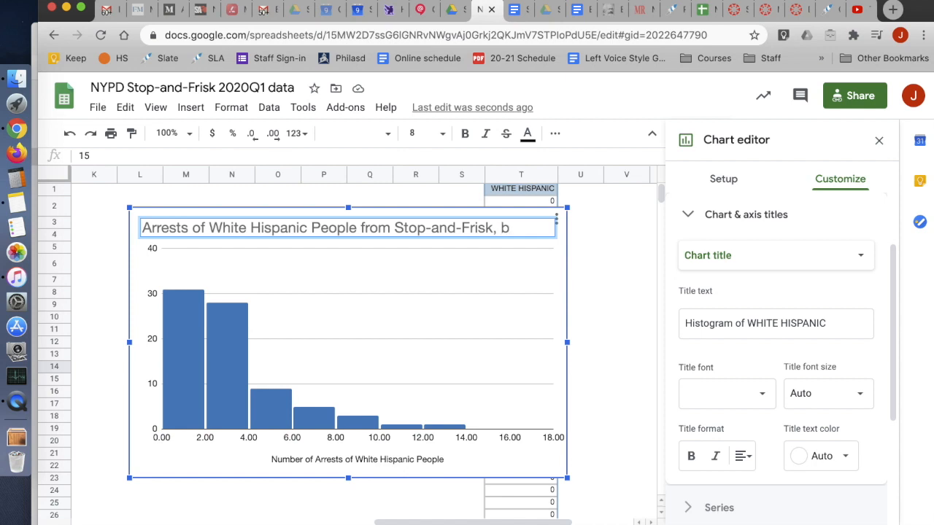
{"action": "type", "text": "Frisk, by Preci"}
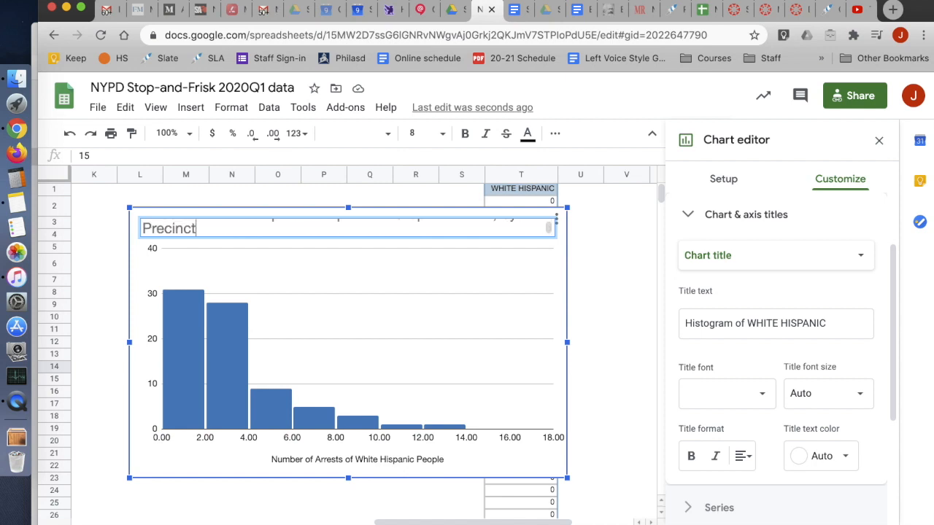
{"action": "key", "text": "Return"}
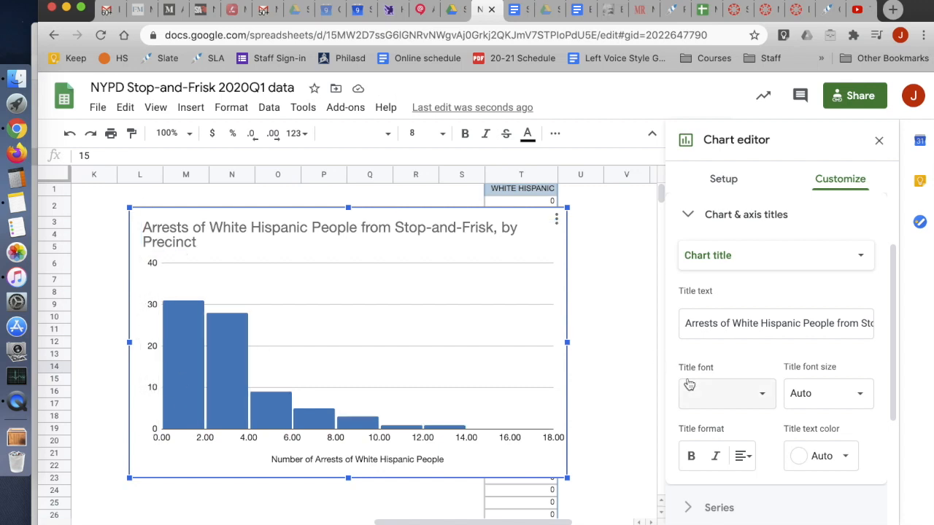
- Add the vertical axis title "Number of Precincts" to the histogram
{"action": "scroll", "coordinate": [784, 366], "scroll_direction": "down", "scroll_amount": 3}
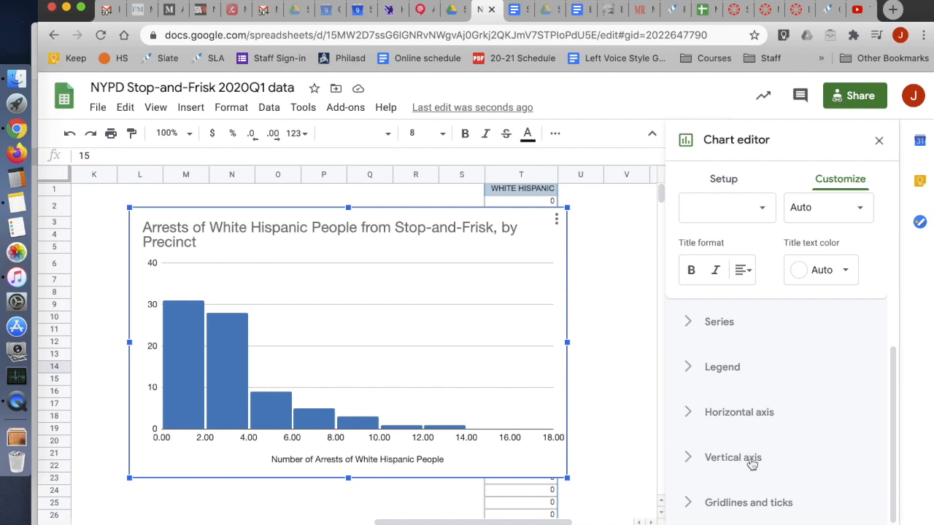
{"action": "scroll", "coordinate": [759, 463], "scroll_direction": "up", "scroll_amount": 4}
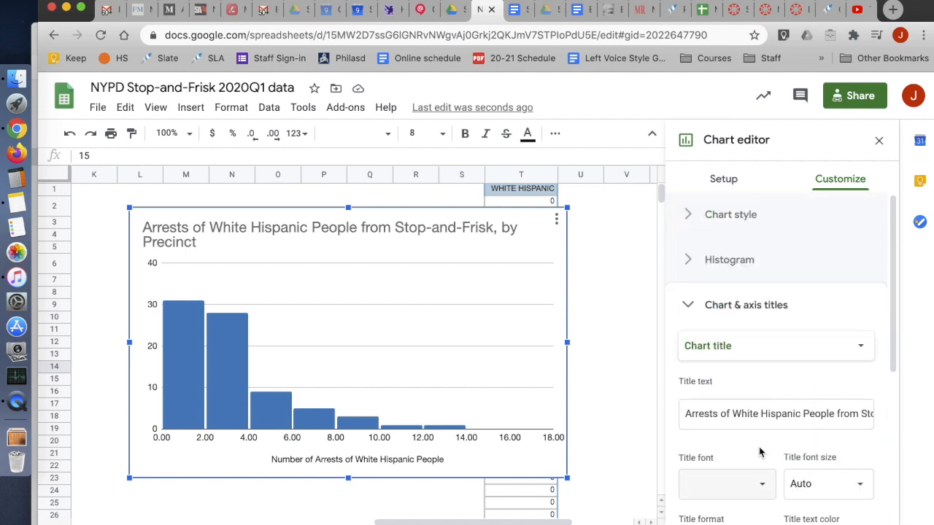
{"action": "scroll", "coordinate": [759, 312], "scroll_direction": "down", "scroll_amount": 2}
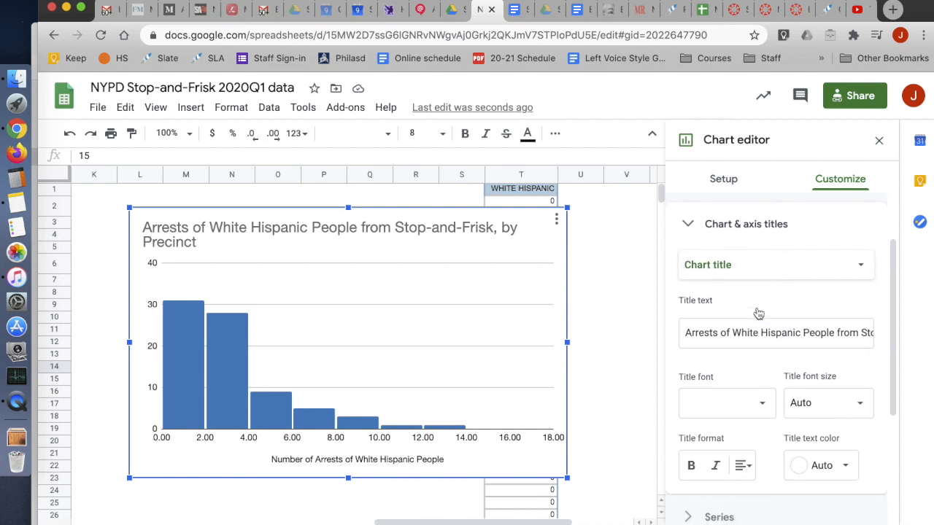
{"action": "left_click", "coordinate": [717, 269]}
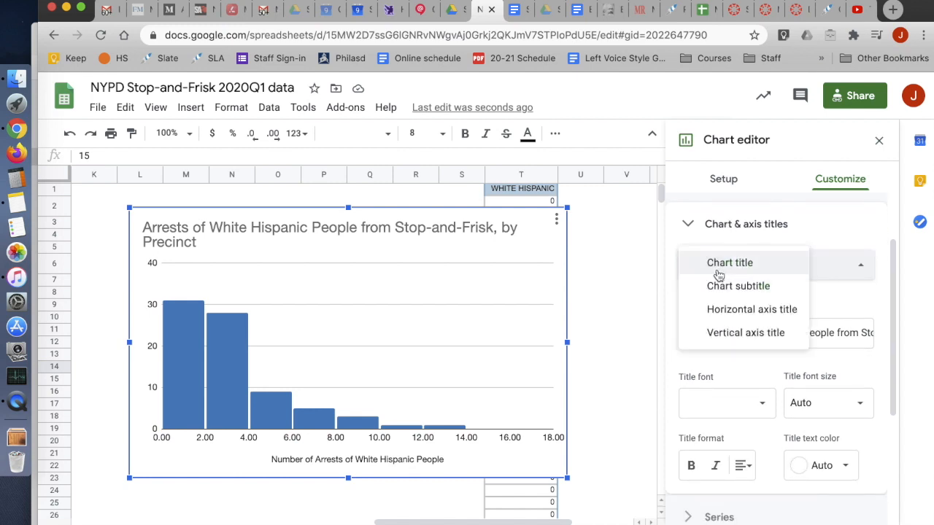
{"action": "left_click", "coordinate": [721, 331]}
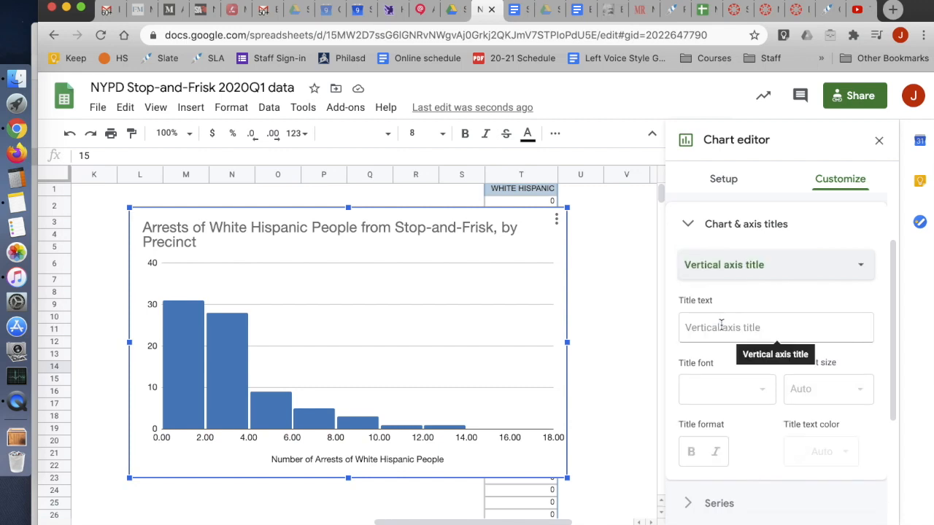
{"action": "left_click", "coordinate": [716, 333]}
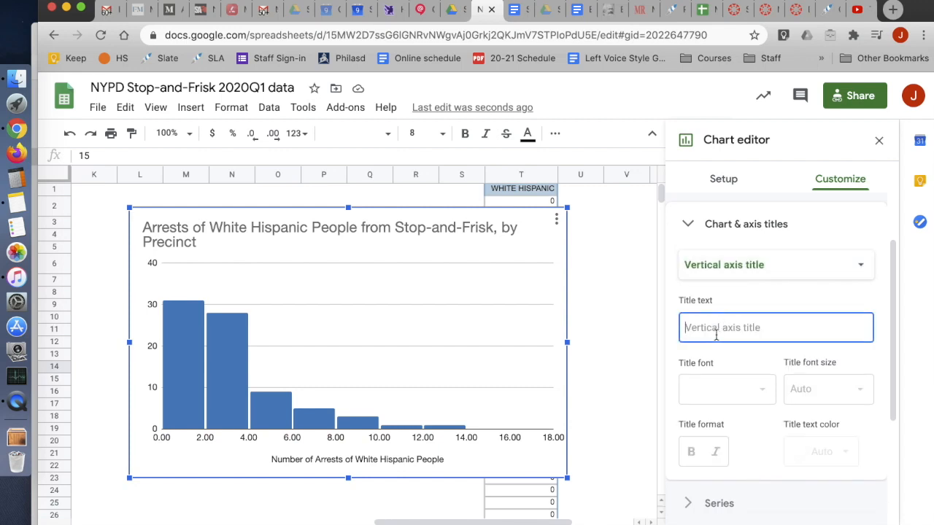
{"action": "type", "text": "Number of Precincts"}
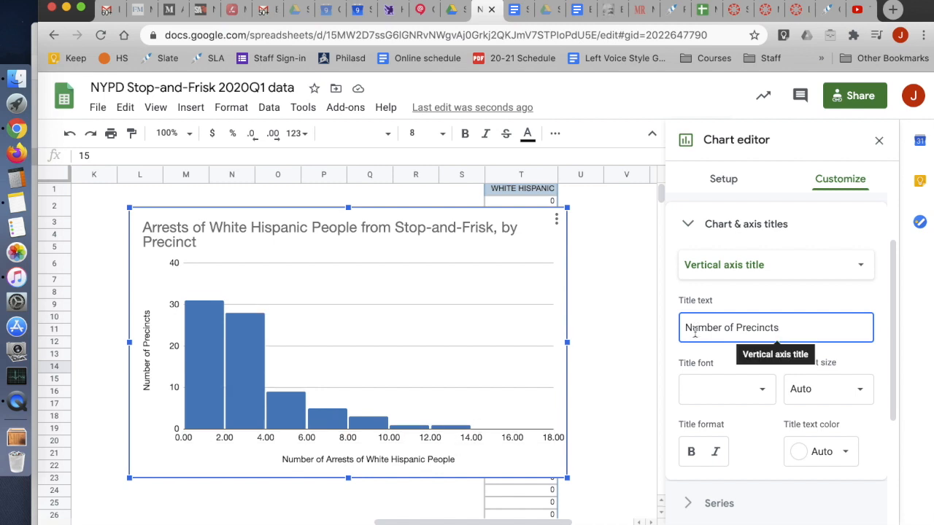
- Close the chart editing and move the histogram clear of the White Hispanic data in column T
{"action": "left_click", "coordinate": [612, 307]}
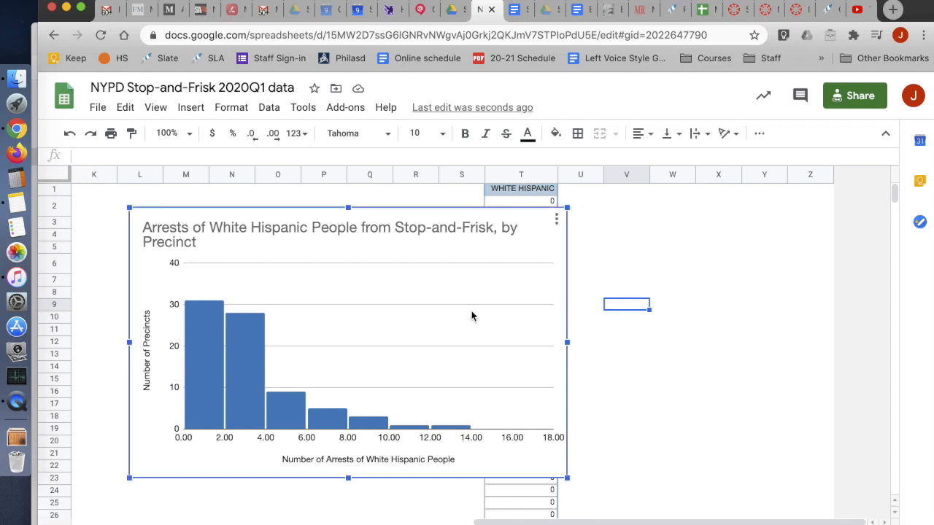
{"action": "left_click_drag", "start_coordinate": [462, 314], "coordinate": [367, 305]}
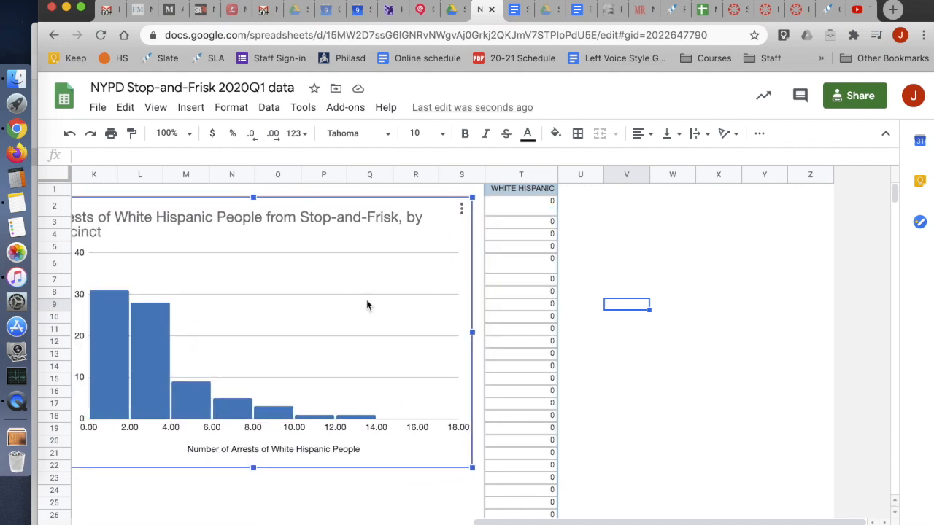
{"action": "left_click", "coordinate": [511, 335]}
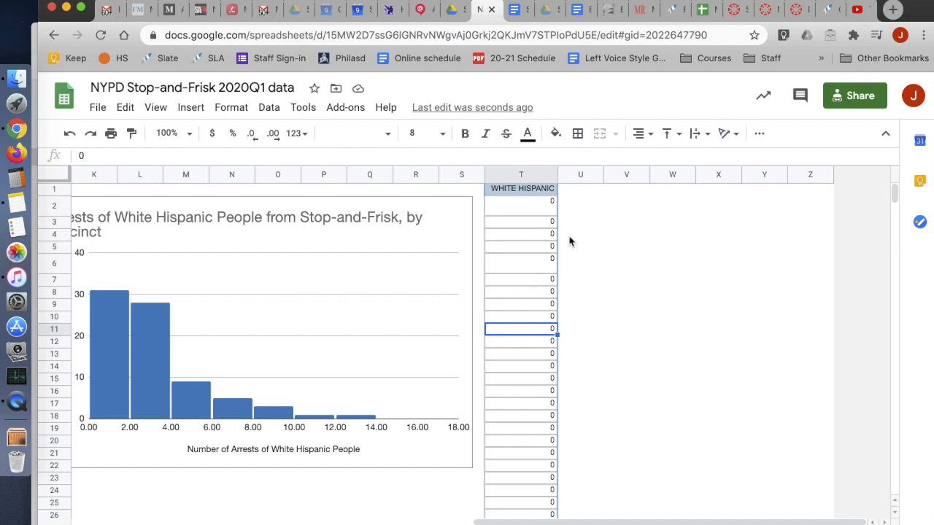
- Widen column U and enter the heading "Count" in cell U1
{"action": "left_click", "coordinate": [574, 192]}
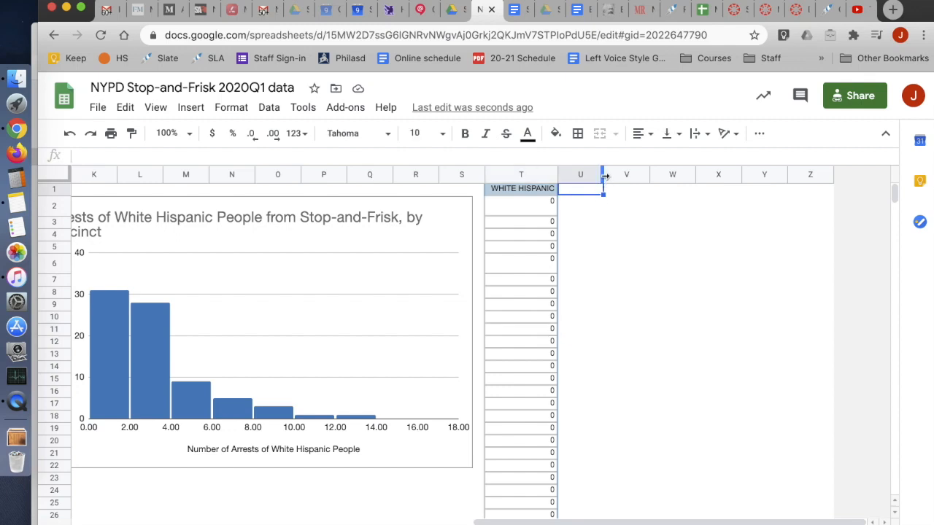
{"action": "left_click_drag", "start_coordinate": [605, 178], "coordinate": [642, 174]}
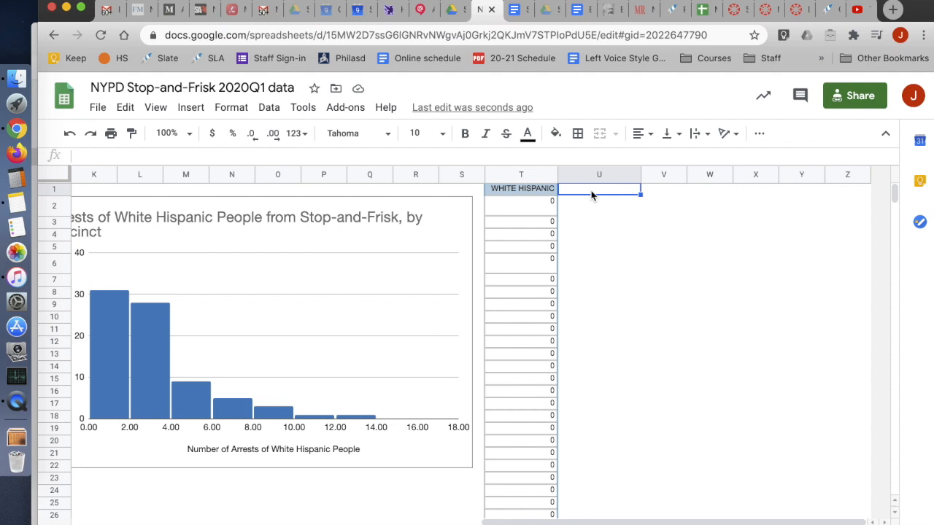
{"action": "type", "text": "Count"}
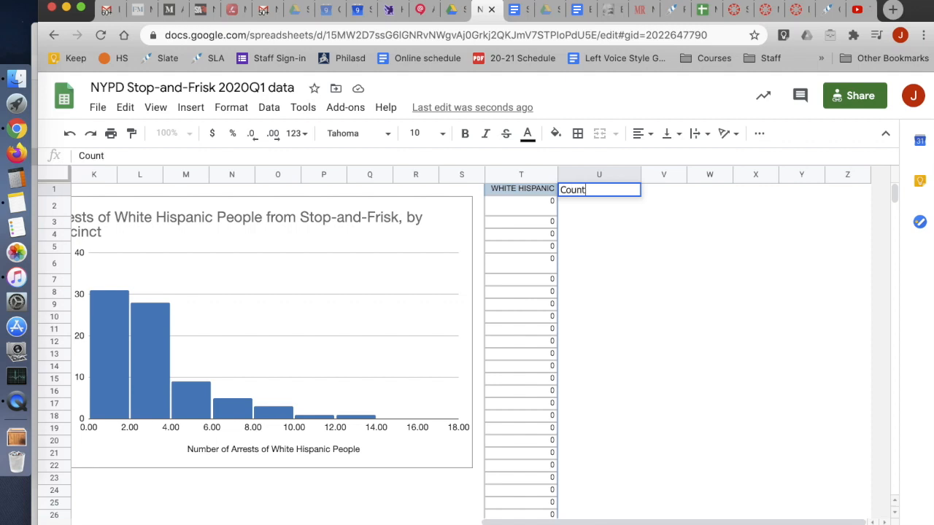
{"action": "key", "text": "Return"}
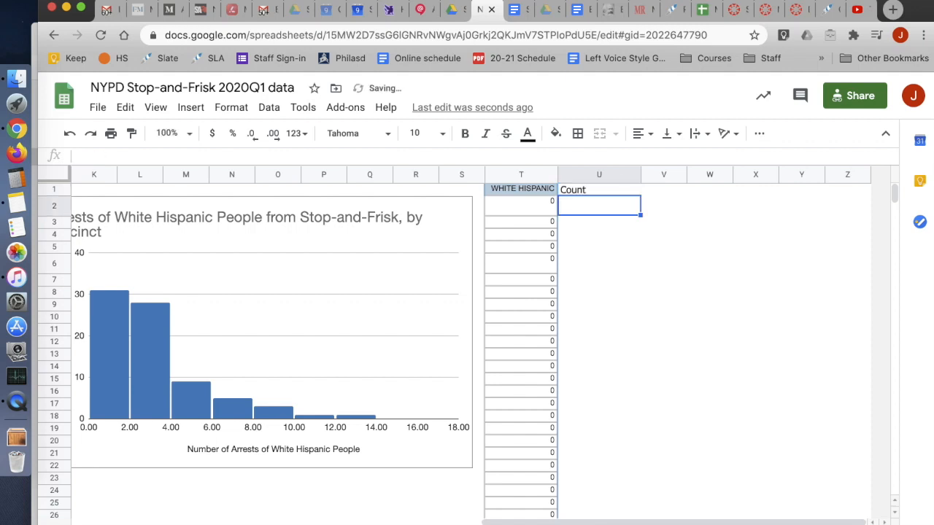
- Enter the running count 1, 2, 3, 4 in cells U2 to U5 beside the White Hispanic zeros
{"action": "left_click", "coordinate": [550, 208]}
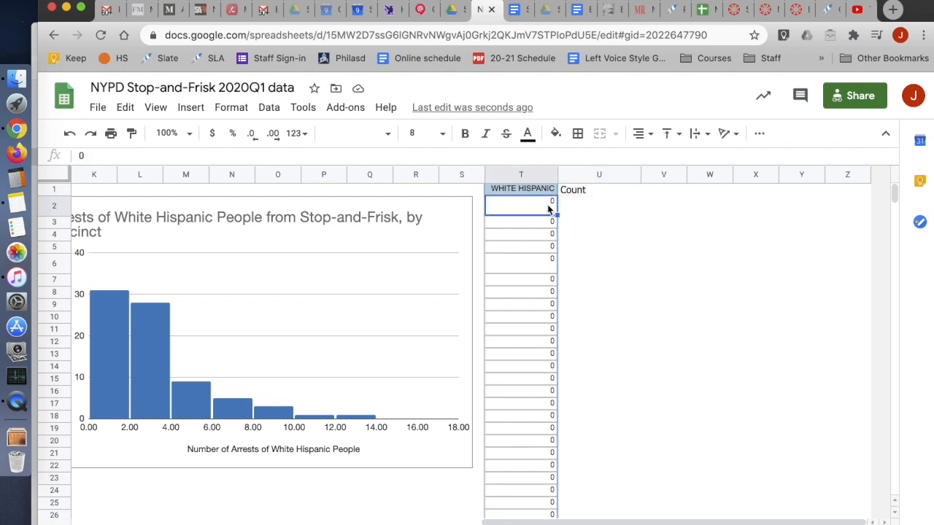
{"action": "left_click", "coordinate": [573, 207]}
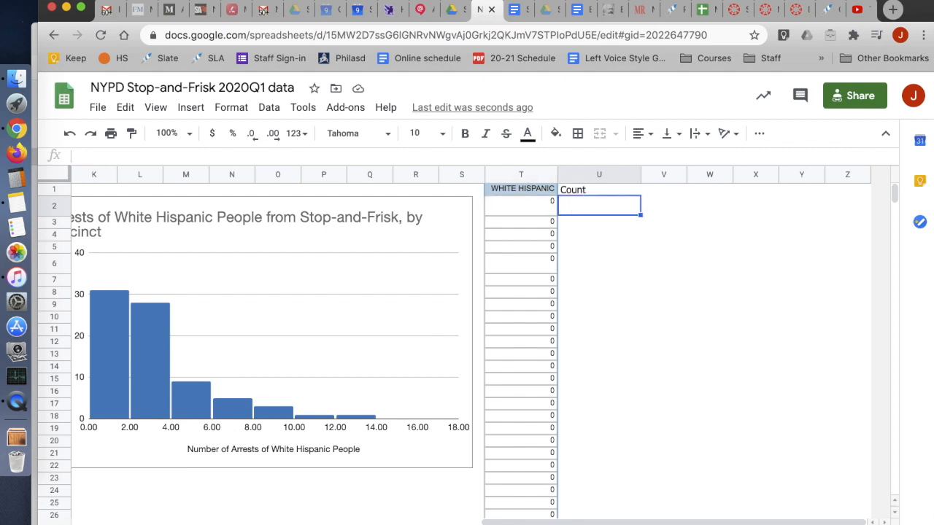
{"action": "type", "text": "1"}
{"action": "key", "text": "Return"}
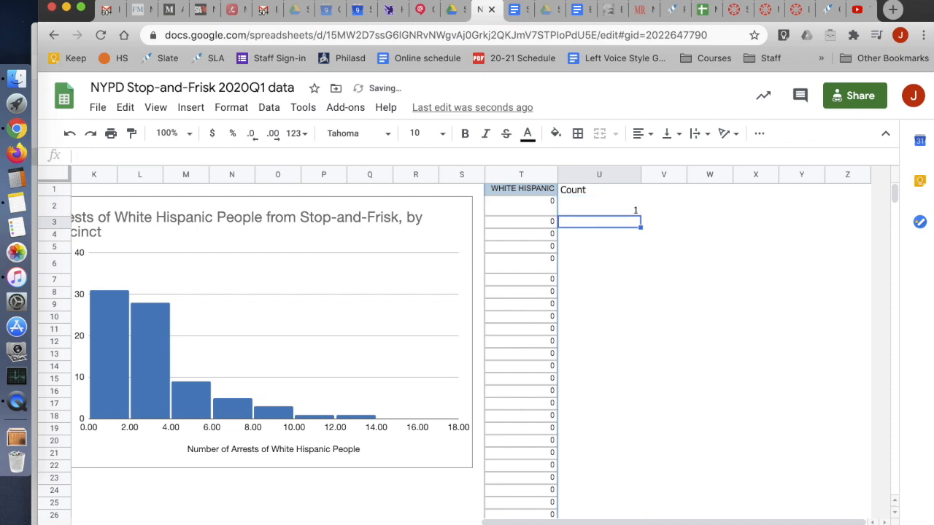
{"action": "type", "text": "2"}
{"action": "key", "text": "Return"}
{"action": "type", "text": "3"}
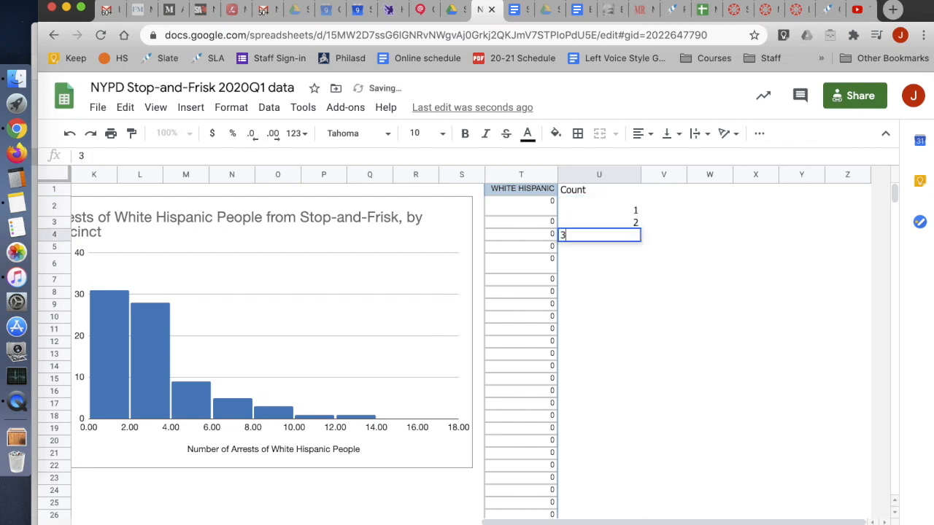
{"action": "key", "text": "Return"}
{"action": "type", "text": "4"}
{"action": "key", "text": "Return"}
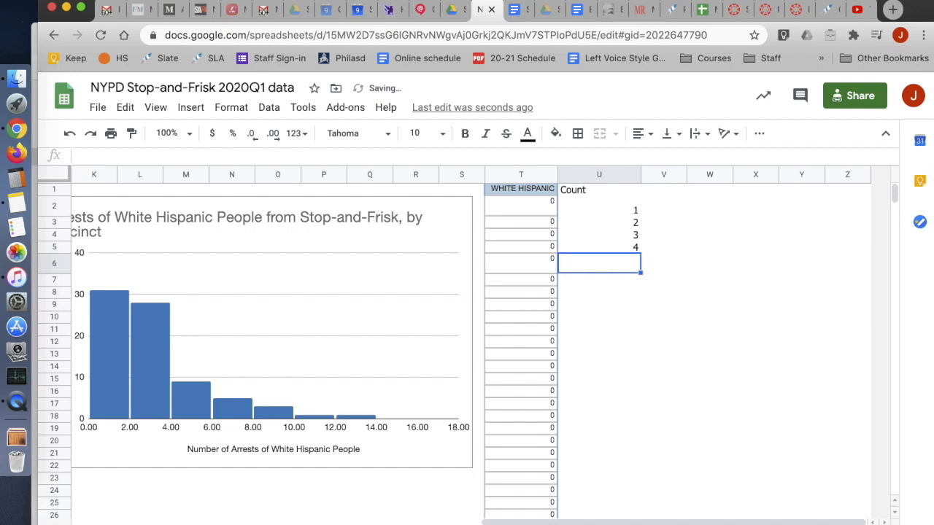
- Restart the running count beside the first White Hispanic value of 1, entering 1, 2, 3 in cells U28 to U30
{"action": "key", "text": "Down"}
{"action": "key", "text": "Down"}
{"action": "key", "text": "Down"}
{"action": "key", "text": "Down"}
{"action": "key", "text": "Down"}
{"action": "key", "text": "Down"}
{"action": "key", "text": "Down"}
{"action": "key", "text": "Down"}
{"action": "key", "text": "Down"}
{"action": "key", "text": "Down"}
{"action": "key", "text": "Down"}
{"action": "key", "text": "Down"}
{"action": "key", "text": "Down"}
{"action": "key", "text": "Down"}
{"action": "key", "text": "Down"}
{"action": "key", "text": "Down"}
{"action": "key", "text": "Down"}
{"action": "key", "text": "Down"}
{"action": "key", "text": "Down"}
{"action": "key", "text": "Down"}
{"action": "key", "text": "Down"}
{"action": "key", "text": "Down"}
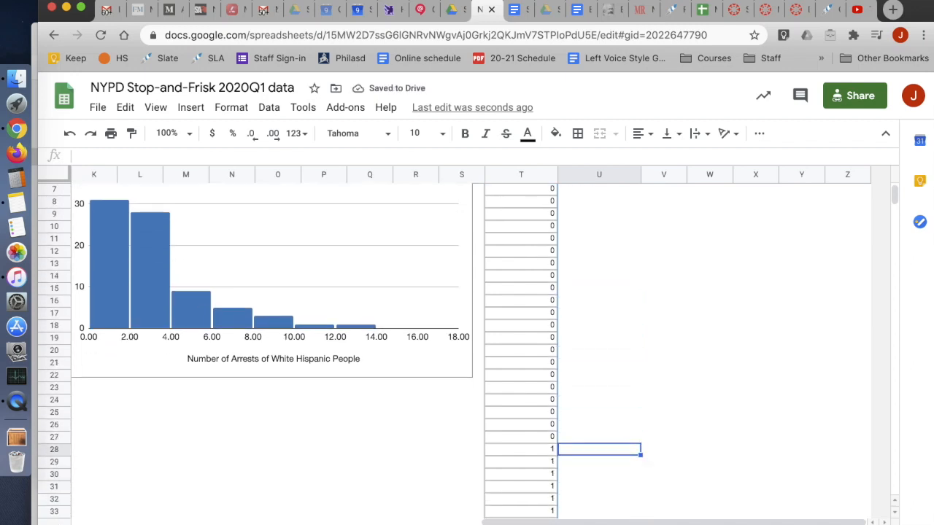
{"action": "type", "text": "1"}
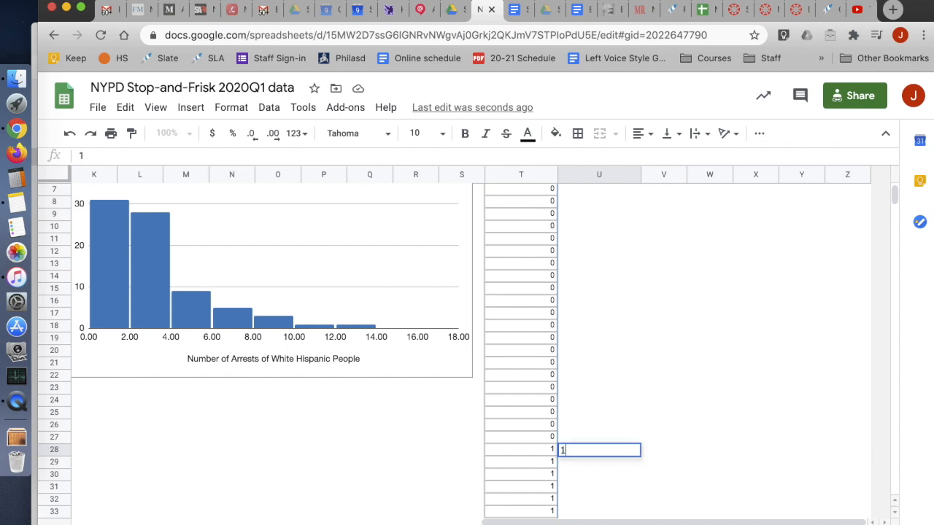
{"action": "key", "text": "Return"}
{"action": "type", "text": "2"}
{"action": "key", "text": "Return"}
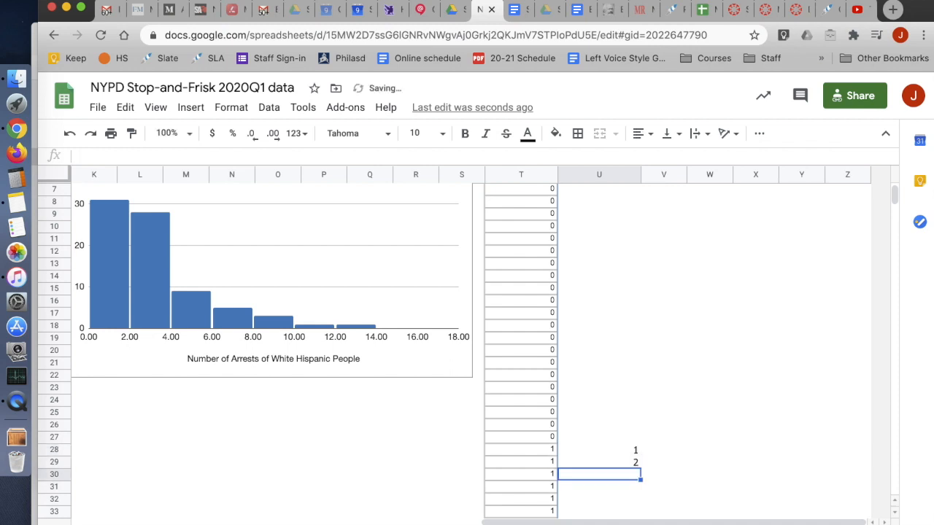
{"action": "type", "text": "3"}
{"action": "key", "text": "Return"}
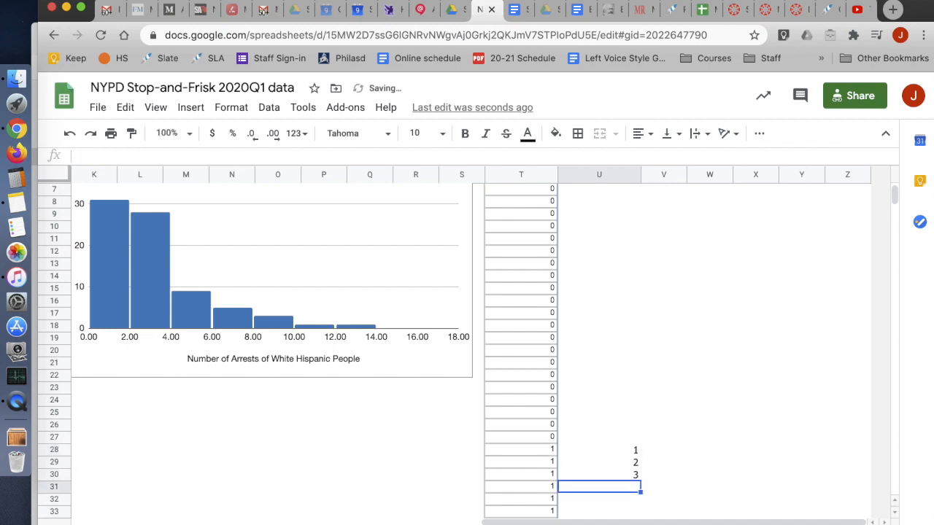
- Replace the value in U2 with the formula =COUNTIF(T1:T2,0)
{"action": "scroll", "coordinate": [692, 354], "scroll_direction": "down", "scroll_amount": 10}
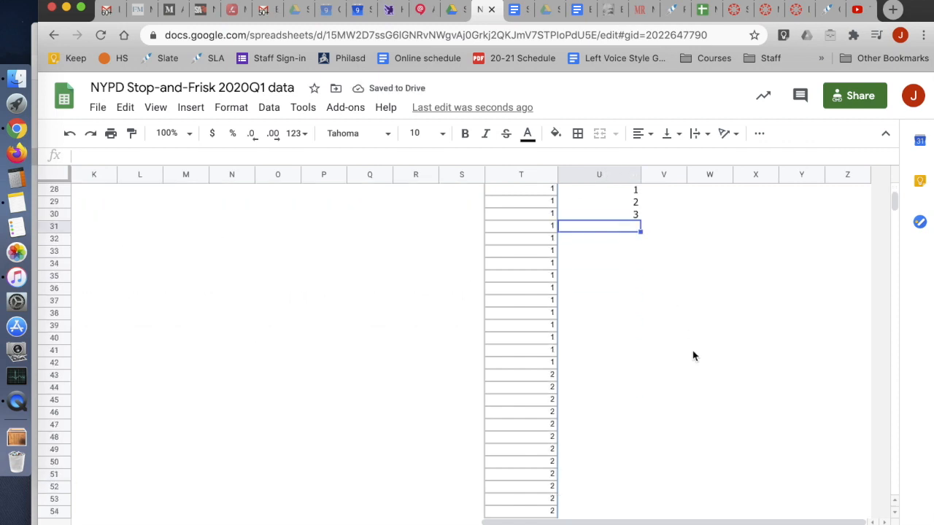
{"action": "scroll", "coordinate": [692, 350], "scroll_direction": "down", "scroll_amount": 10}
{"action": "scroll", "coordinate": [693, 350], "scroll_direction": "up", "scroll_amount": 20}
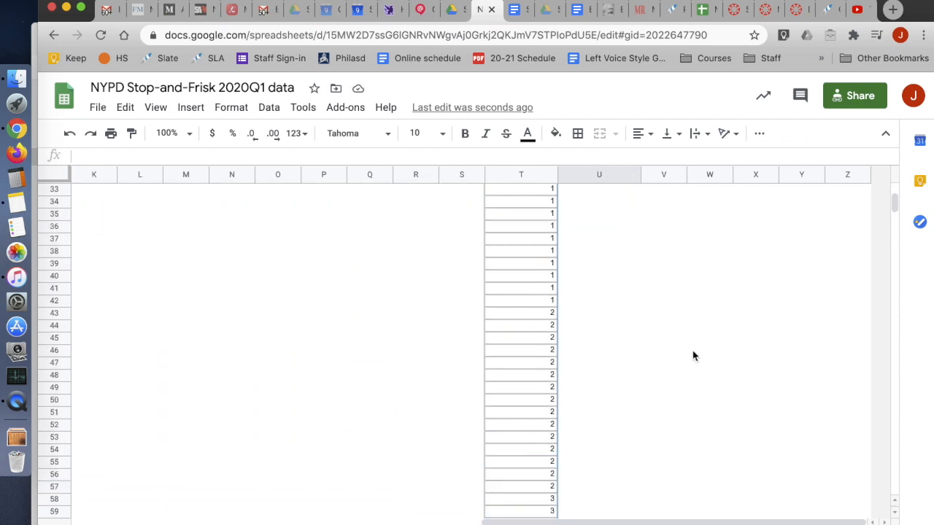
{"action": "scroll", "coordinate": [692, 350], "scroll_direction": "right", "scroll_amount": 2}
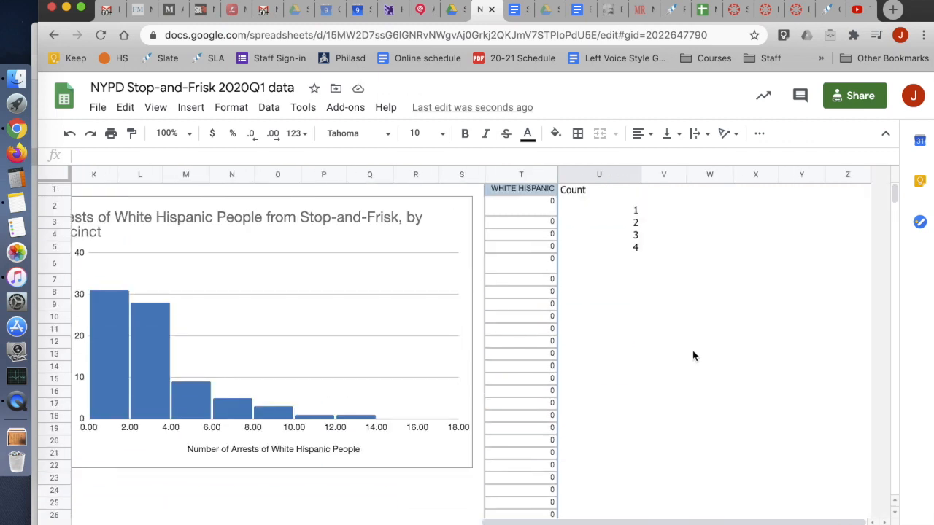
{"action": "left_click", "coordinate": [617, 212]}
{"action": "left_click", "coordinate": [174, 155]}
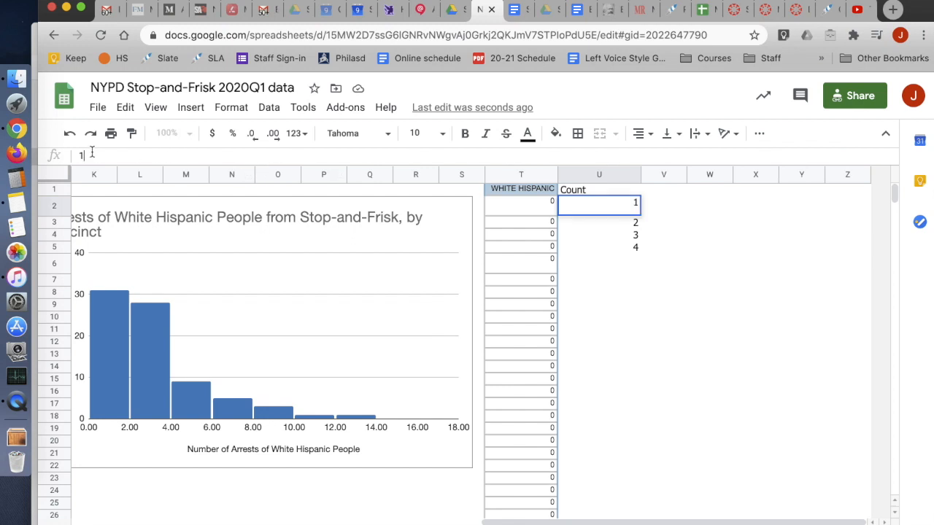
{"action": "left_click_drag", "start_coordinate": [80, 154], "coordinate": [90, 153]}
{"action": "type", "text": "="}
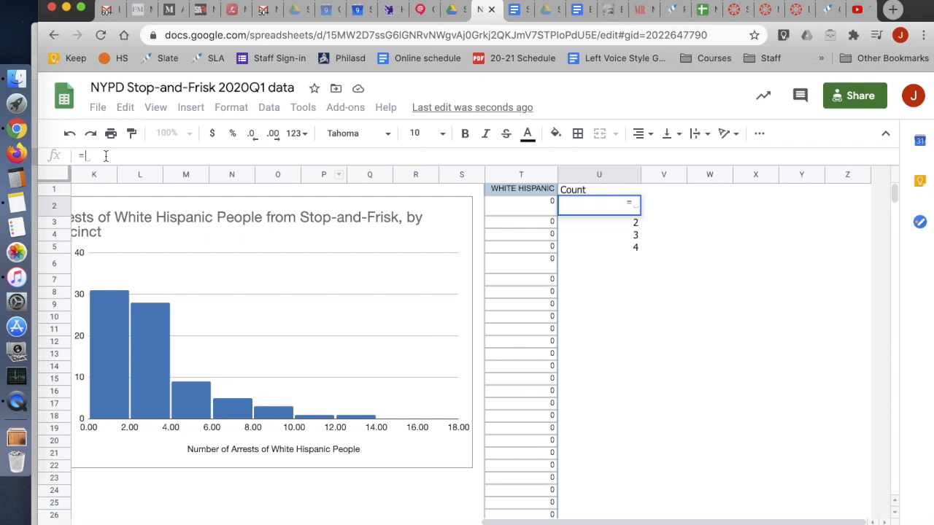
{"action": "type", "text": "COUNTIF("}
{"action": "left_click_drag", "start_coordinate": [540, 192], "coordinate": [535, 204]}
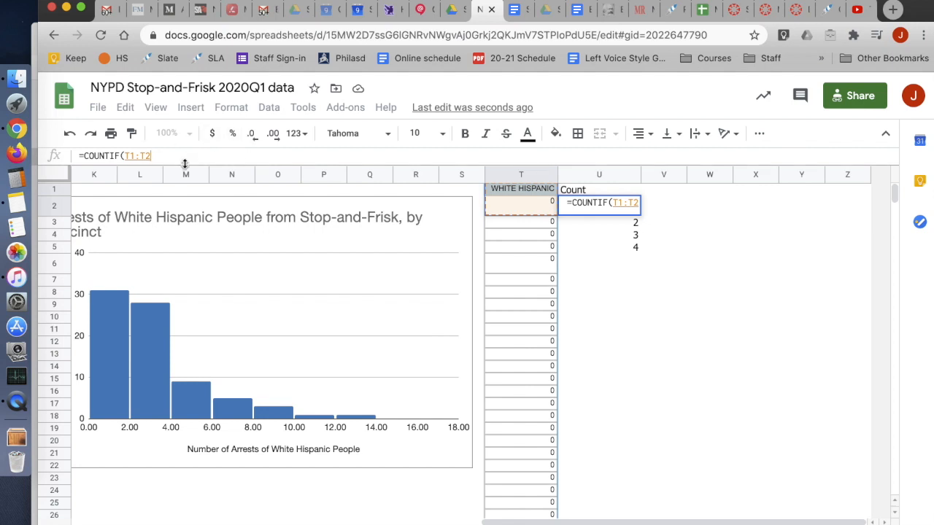
{"action": "type", "text": ","}
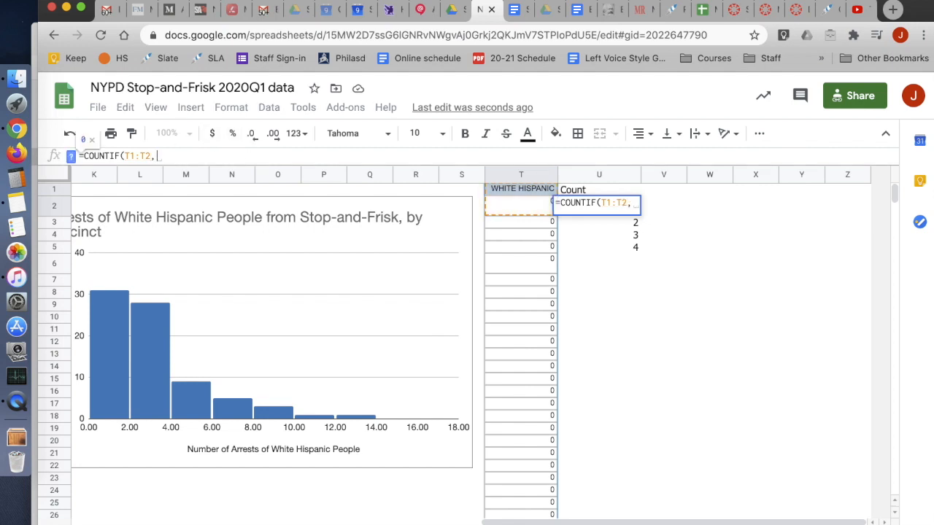
{"action": "type", "text": "0)"}
{"action": "key", "text": "Return"}
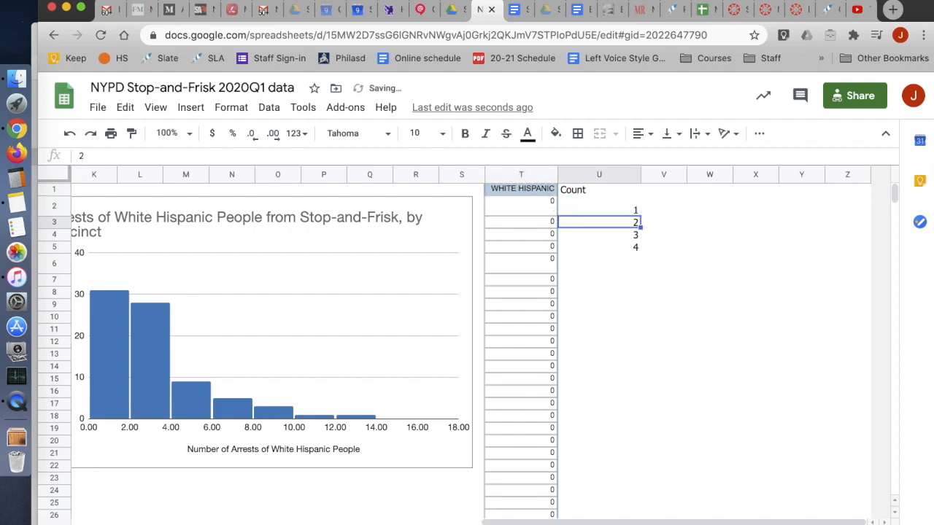
{"action": "key", "text": "Up"}
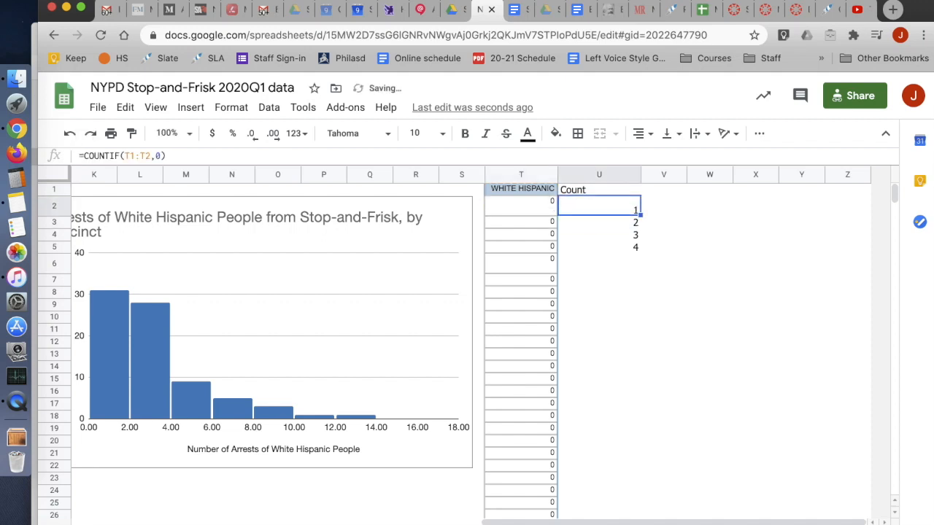
{"action": "key", "text": "Left"}
{"action": "key", "text": "Up"}
{"action": "key", "text": "Down"}
{"action": "key", "text": "Up"}
{"action": "key", "text": "Down"}
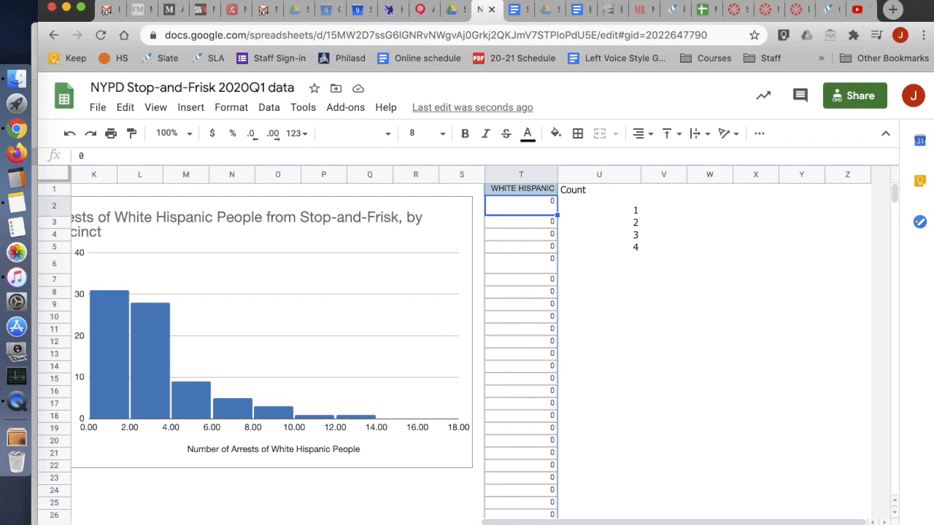
- Fill the COUNTIF formula from U2 down into U3 and select U3
{"action": "key", "text": "Right"}
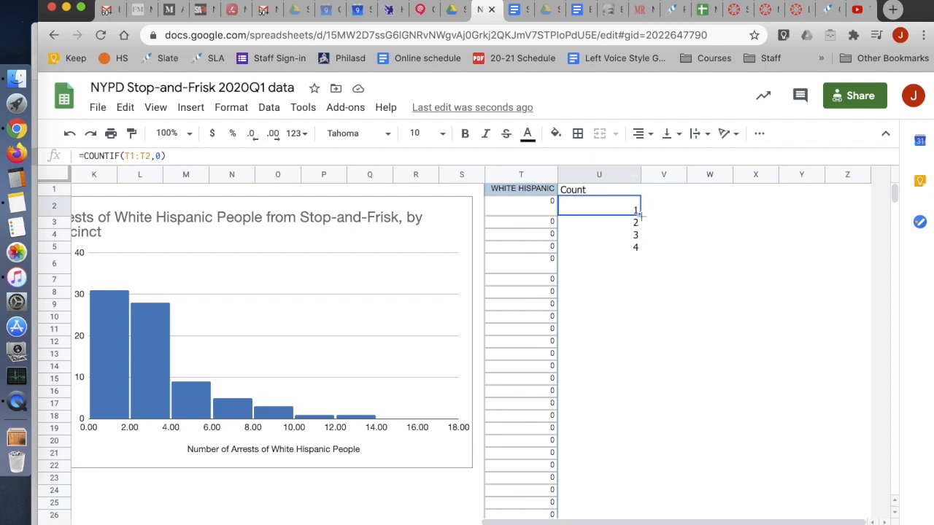
{"action": "left_click_drag", "start_coordinate": [640, 213], "coordinate": [639, 226]}
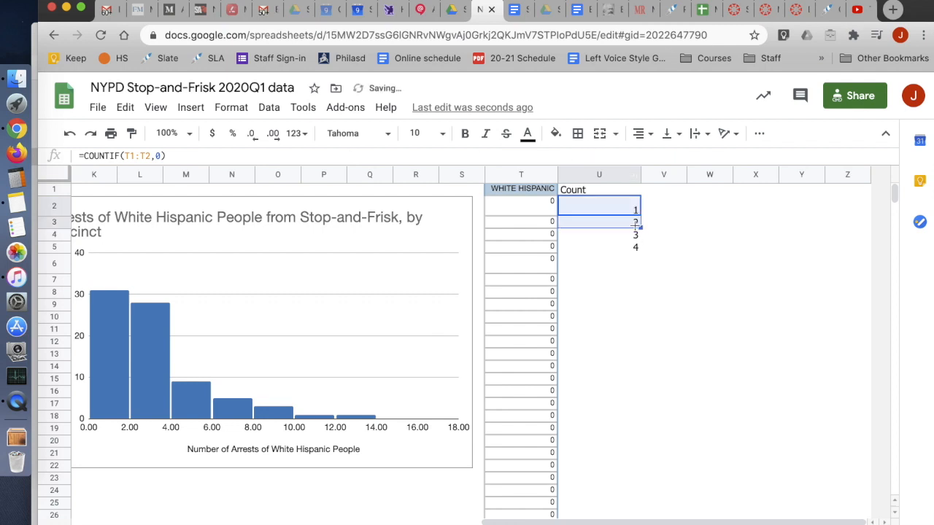
{"action": "left_click", "coordinate": [594, 229]}
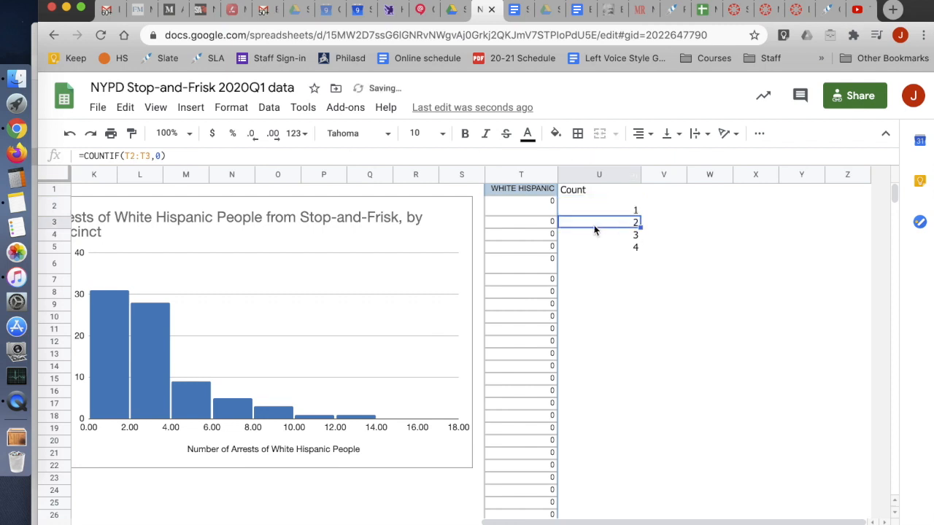
- Anchor the starting row of the range in U3's COUNTIF formula so that it reads T$2:T3
{"action": "left_click", "coordinate": [135, 155]}
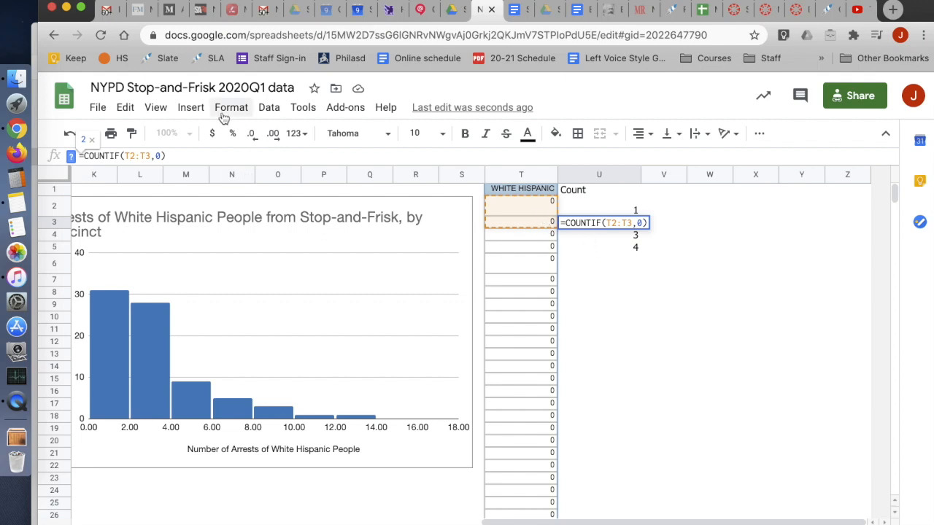
{"action": "type", "text": "$"}
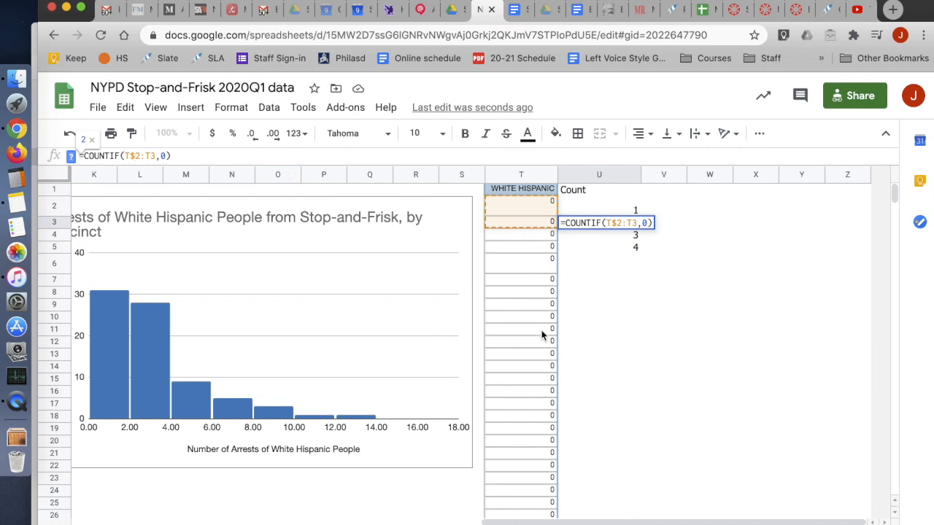
{"action": "scroll", "coordinate": [542, 334], "scroll_direction": "down", "scroll_amount": 10}
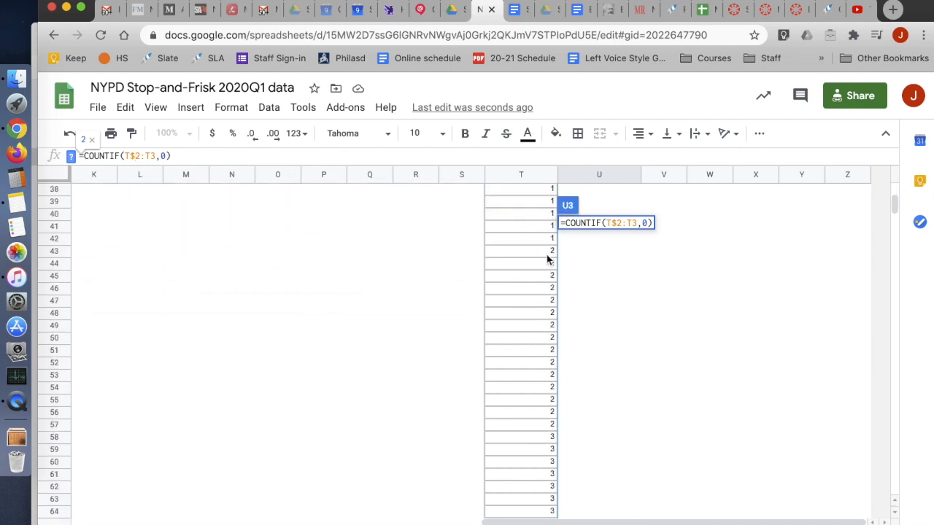
{"action": "scroll", "coordinate": [542, 406], "scroll_direction": "up", "scroll_amount": 10}
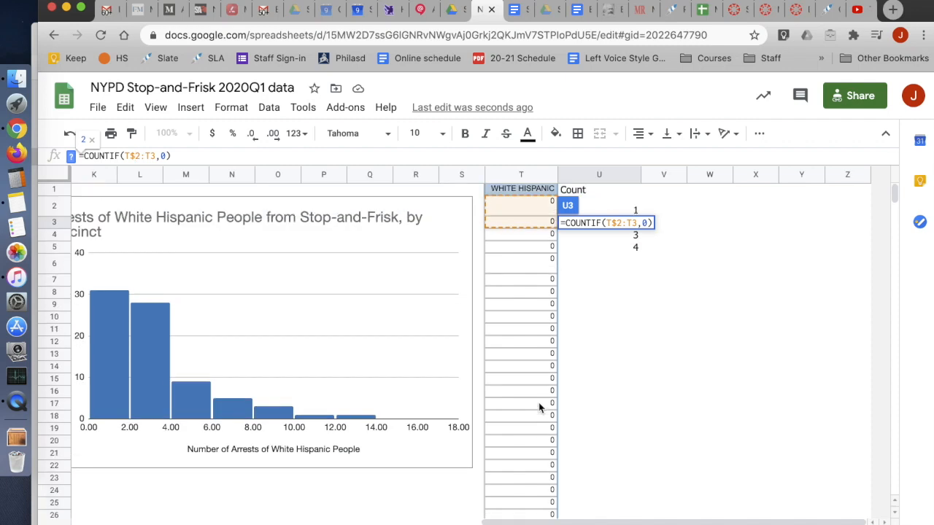
- Replace the criterion 0 in U3's formula with the cell reference T3, giving =COUNTIF(T$2:T3,T3)
{"action": "double_click", "coordinate": [164, 155]}
{"action": "key", "text": "BackSpace"}
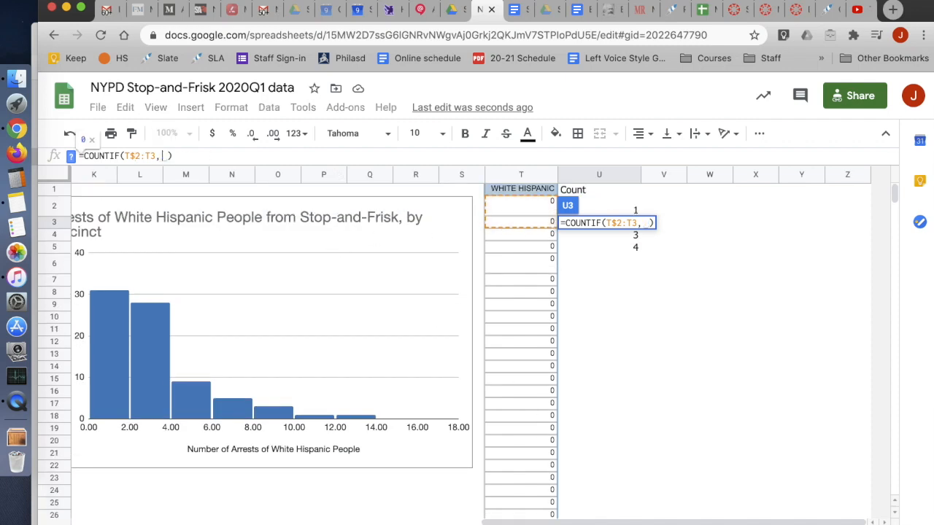
{"action": "left_click", "coordinate": [540, 220]}
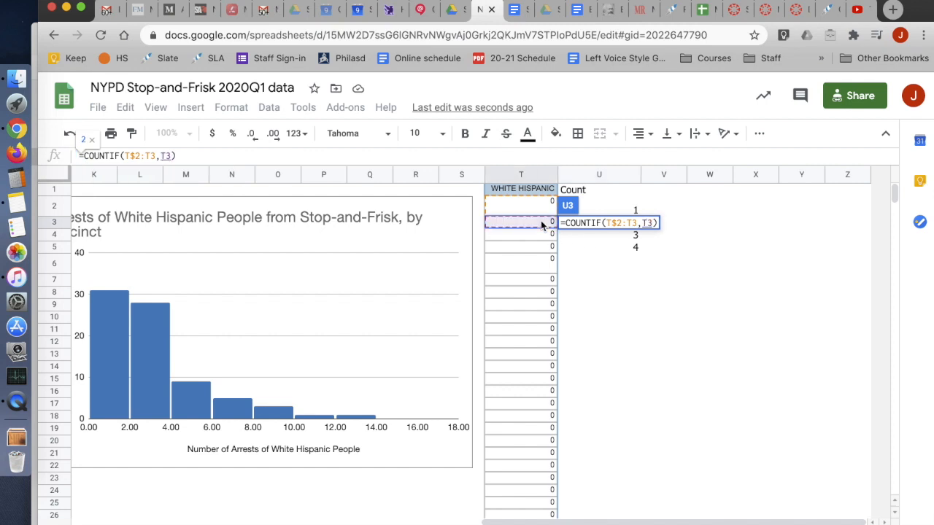
{"action": "key", "text": "BackSpace"}
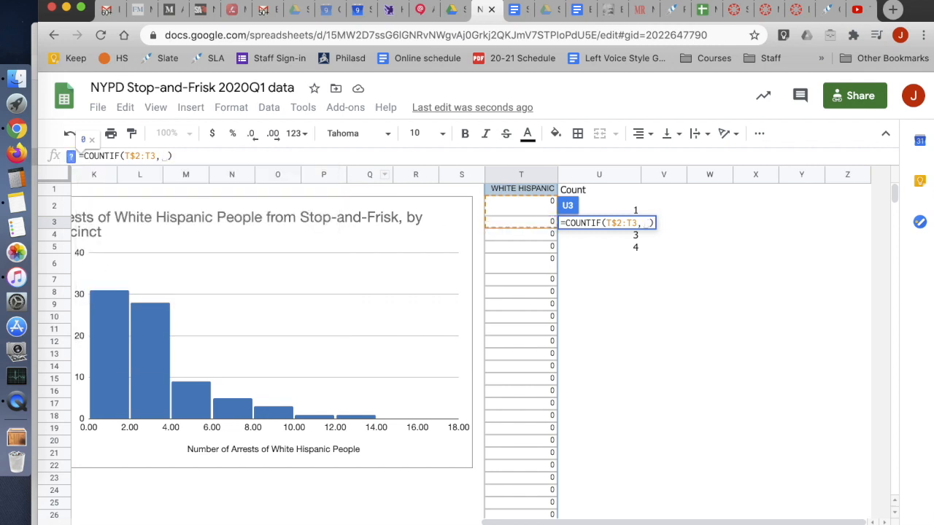
{"action": "type", "text": "3"}
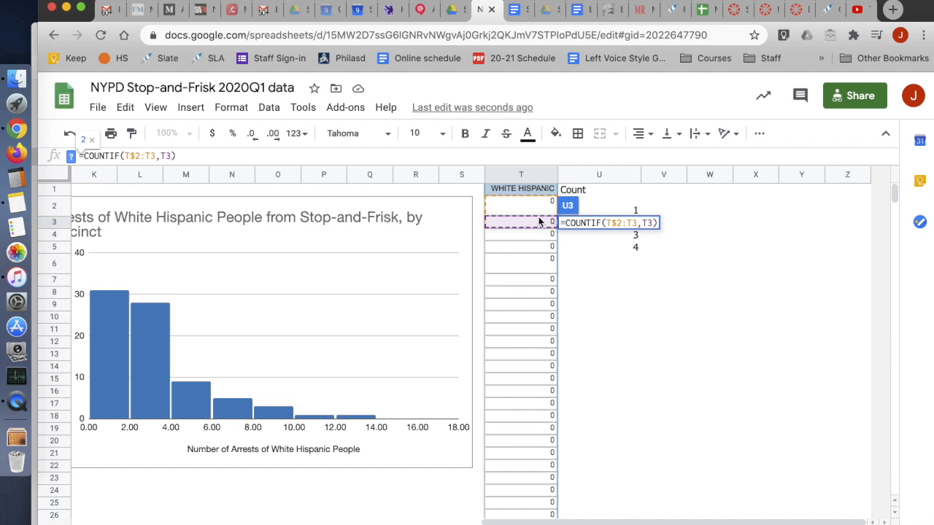
{"action": "key", "text": "Return"}
- Fill the running-count formula from U3 down column U to row 89, the last White Hispanic value
{"action": "key", "text": "Up"}
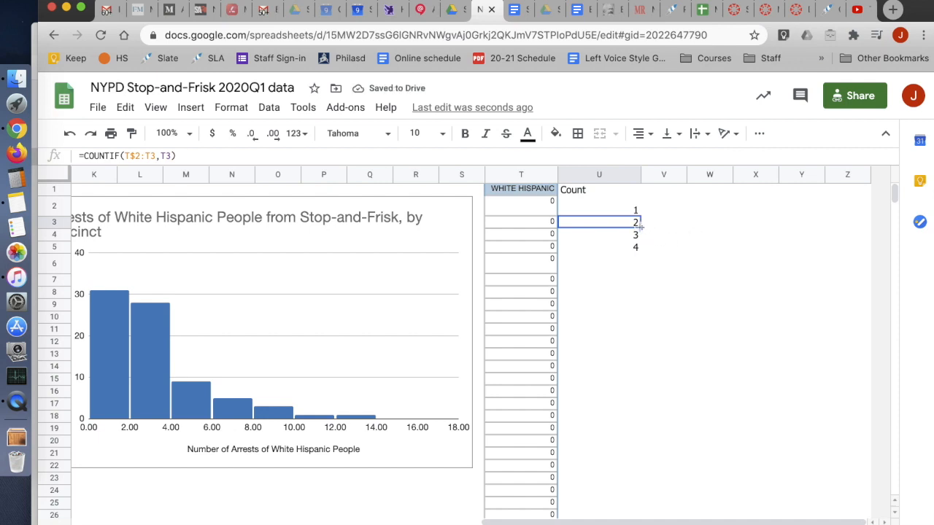
{"action": "left_click_drag", "start_coordinate": [639, 226], "coordinate": [614, 289]}
{"action": "left_click", "coordinate": [671, 271]}
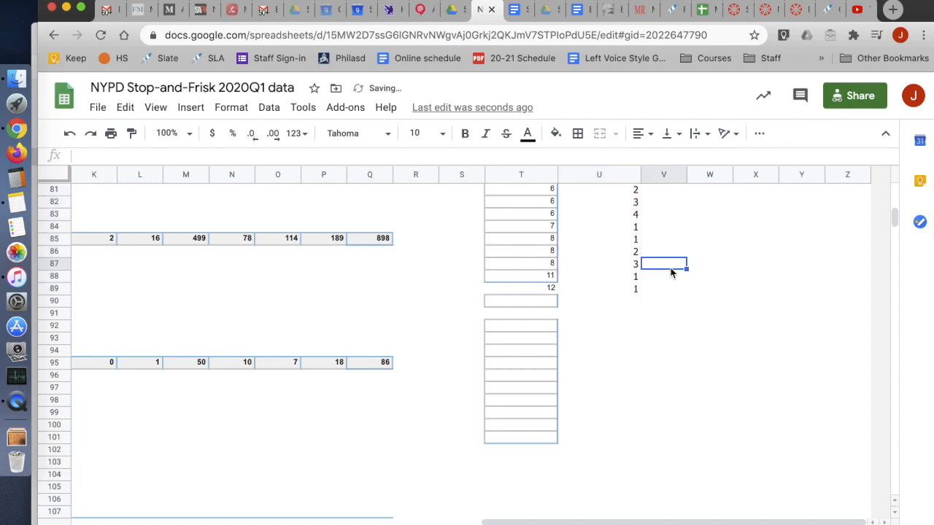
- Check the running counts in column U against the White Hispanic values in column T, from row 2 to row 89
{"action": "scroll", "coordinate": [671, 271], "scroll_direction": "up", "scroll_amount": 15}
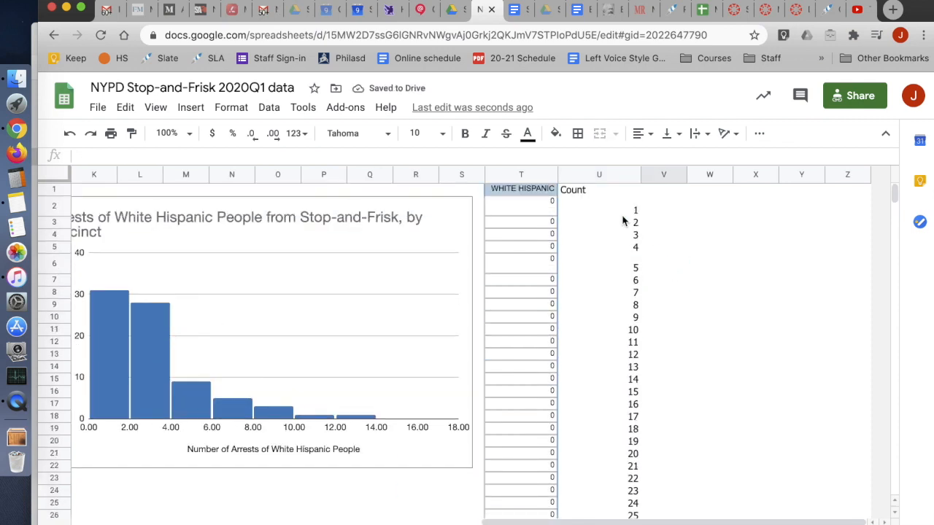
{"action": "left_click", "coordinate": [620, 210]}
{"action": "left_click", "coordinate": [624, 224]}
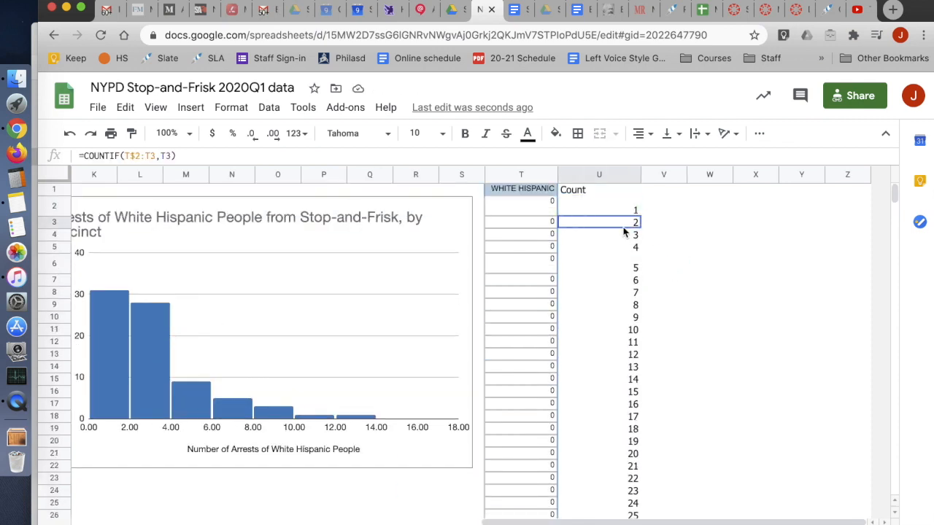
{"action": "left_click", "coordinate": [629, 266]}
{"action": "scroll", "coordinate": [620, 328], "scroll_direction": "down", "scroll_amount": 10}
{"action": "scroll", "coordinate": [633, 319], "scroll_direction": "down", "scroll_amount": 10}
{"action": "left_click", "coordinate": [546, 326]}
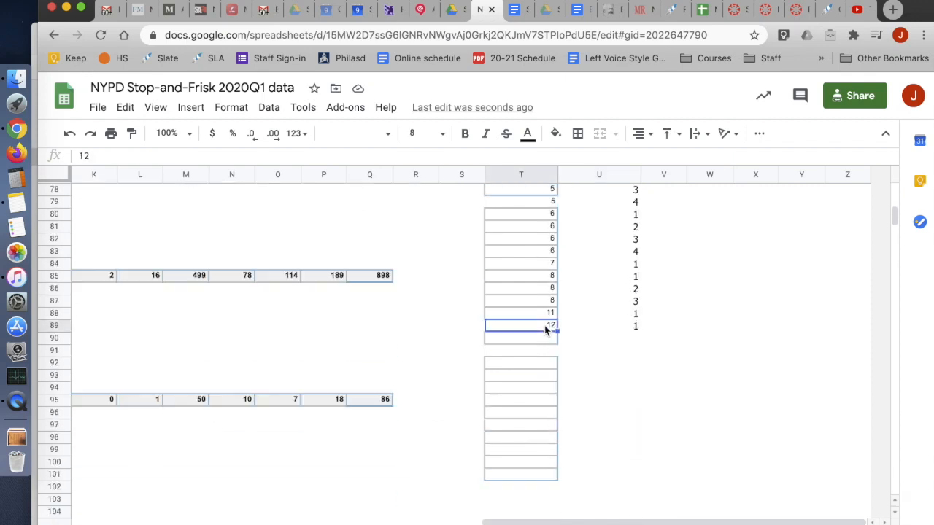
- Compare the final running counts in column U with column T, and inspect the COUNTIF formulas near the top of column U
{"action": "left_click", "coordinate": [636, 325]}
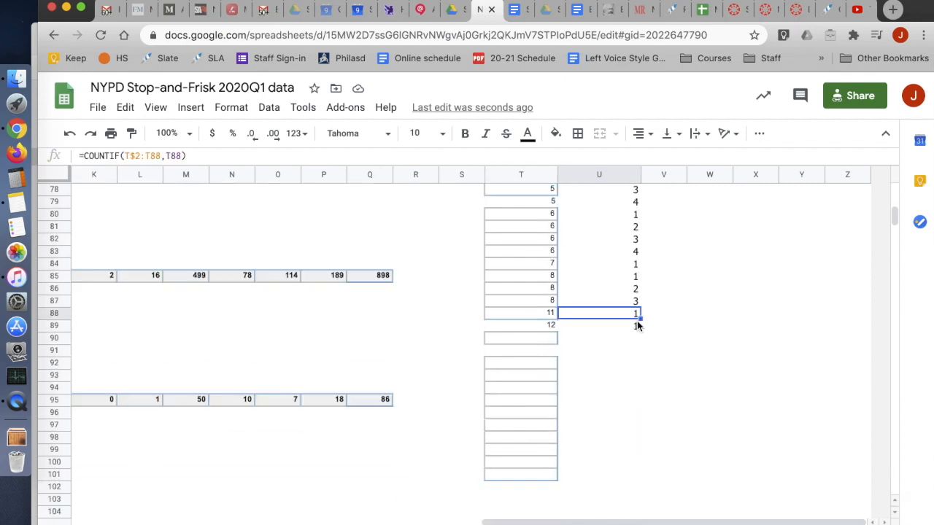
{"action": "left_click", "coordinate": [552, 315]}
{"action": "left_click", "coordinate": [567, 303]}
{"action": "left_click", "coordinate": [552, 279]}
{"action": "scroll", "coordinate": [643, 311], "scroll_direction": "up", "scroll_amount": 20}
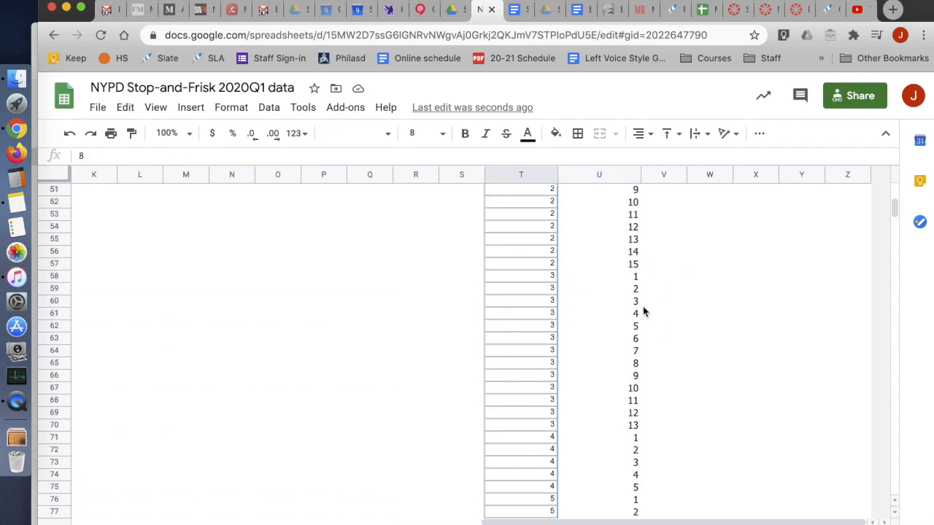
{"action": "left_click", "coordinate": [637, 211]}
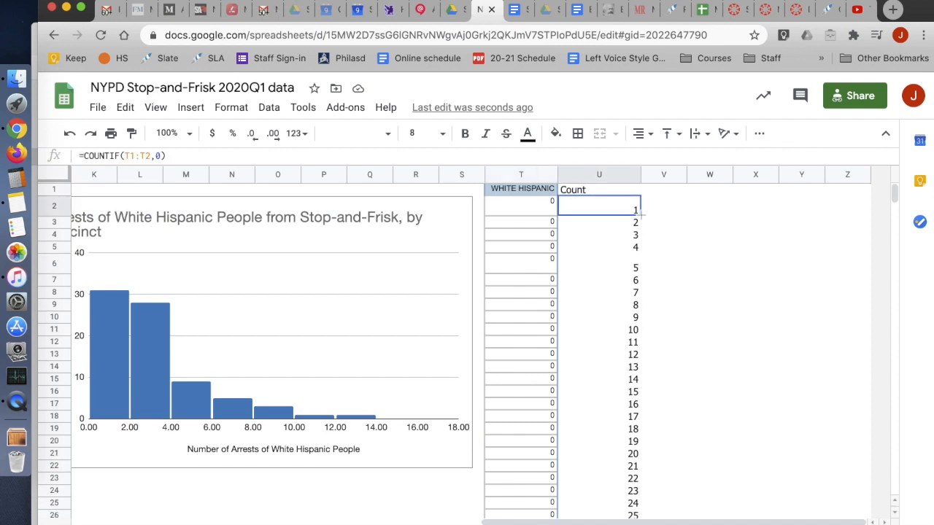
{"action": "left_click", "coordinate": [628, 223]}
{"action": "left_click", "coordinate": [616, 209]}
{"action": "left_click", "coordinate": [561, 294]}
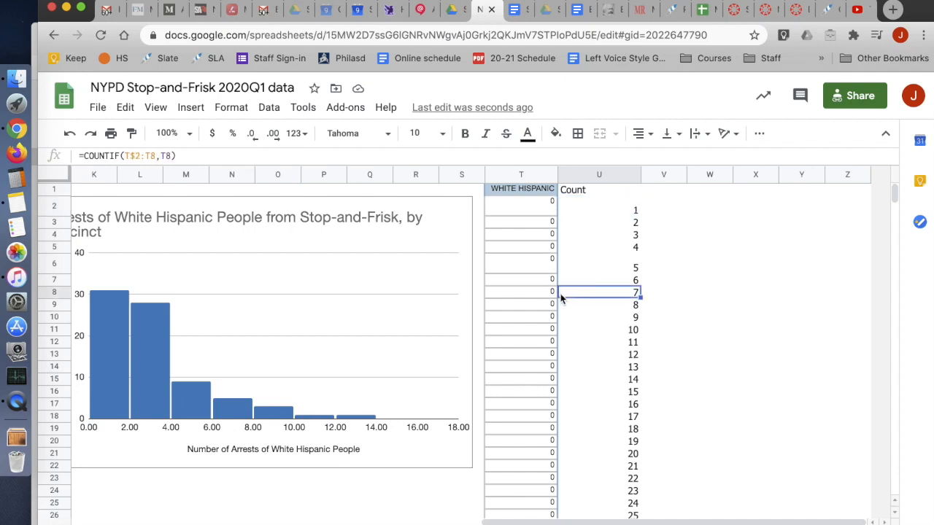
{"action": "left_click", "coordinate": [617, 269]}
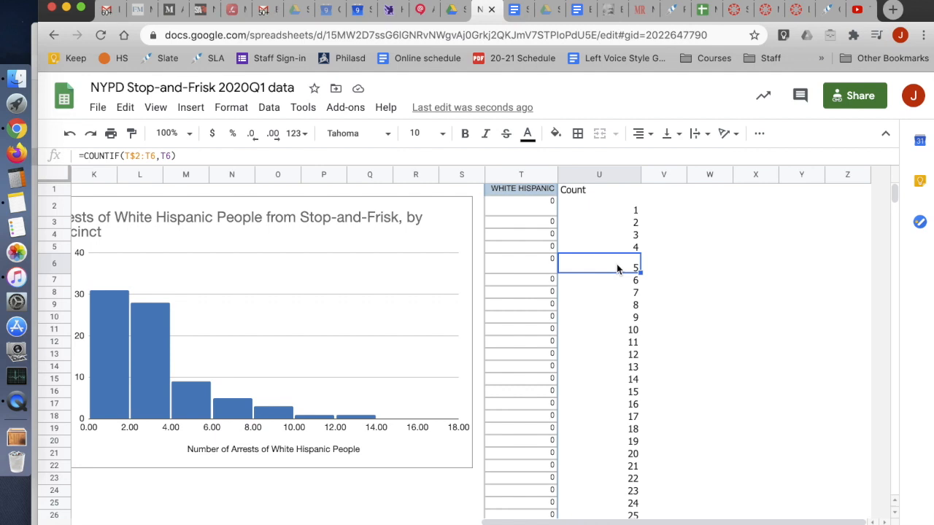
- Insert a new chart based on columns T and U, White Hispanic and Count
{"action": "left_click", "coordinate": [714, 269]}
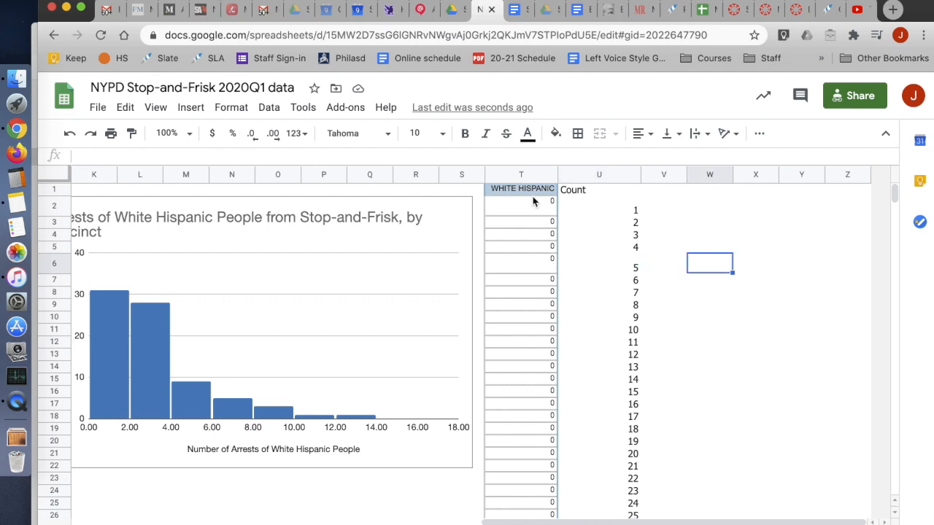
{"action": "left_click", "coordinate": [520, 176]}
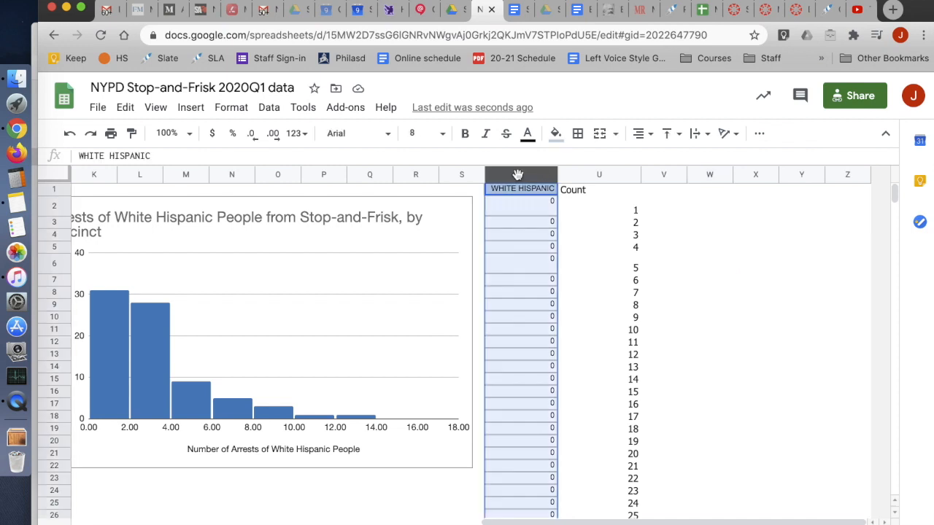
{"action": "left_click", "coordinate": [581, 174], "text": "shift"}
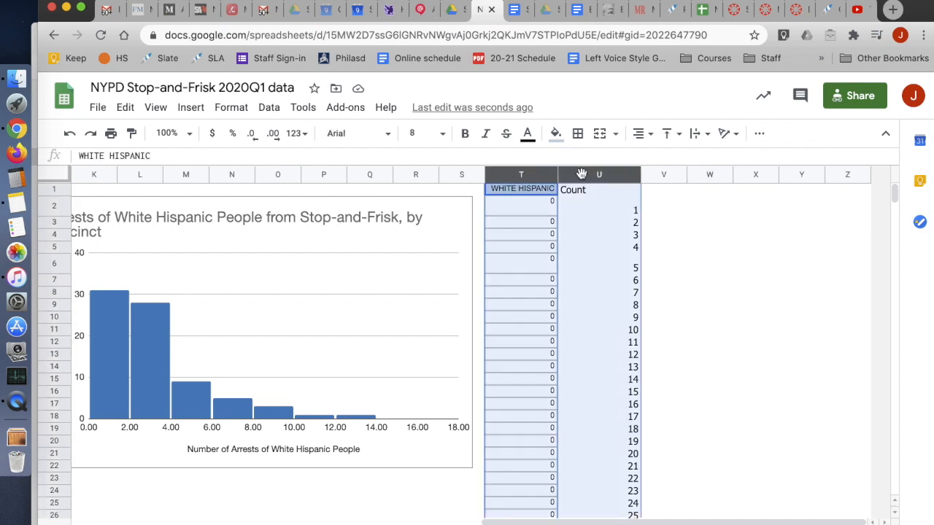
{"action": "left_click", "coordinate": [191, 108]}
{"action": "left_click", "coordinate": [228, 192]}
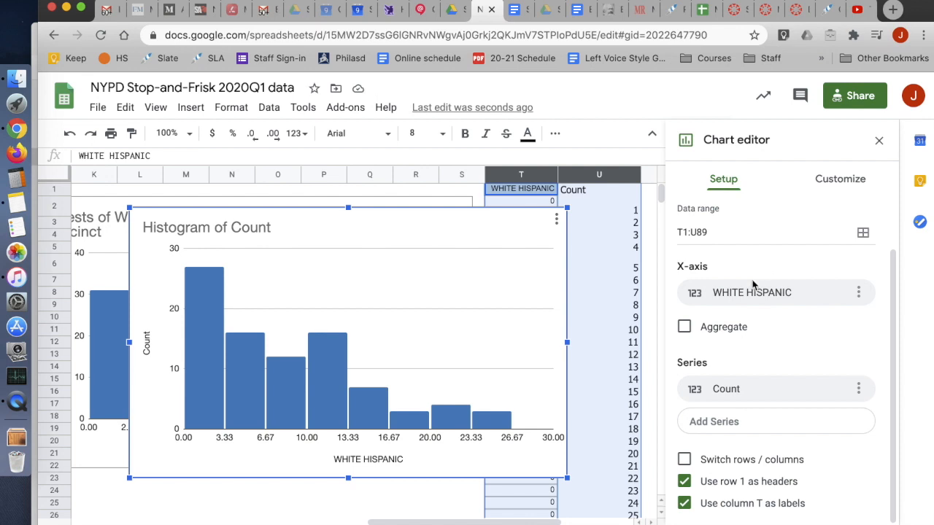
- Change the new chart's type from histogram to Scatter chart
{"action": "scroll", "coordinate": [754, 227], "scroll_direction": "up", "scroll_amount": 3}
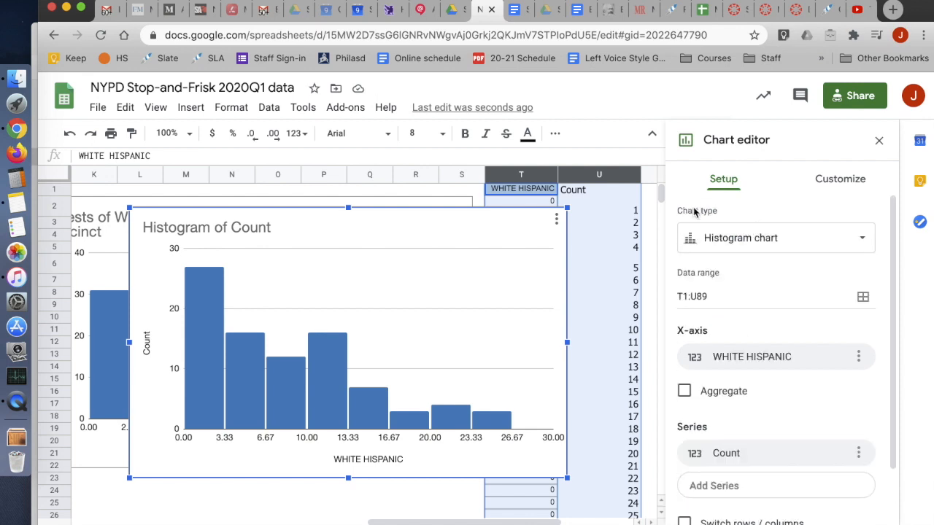
{"action": "left_click", "coordinate": [712, 237]}
{"action": "scroll", "coordinate": [741, 389], "scroll_direction": "down", "scroll_amount": 5}
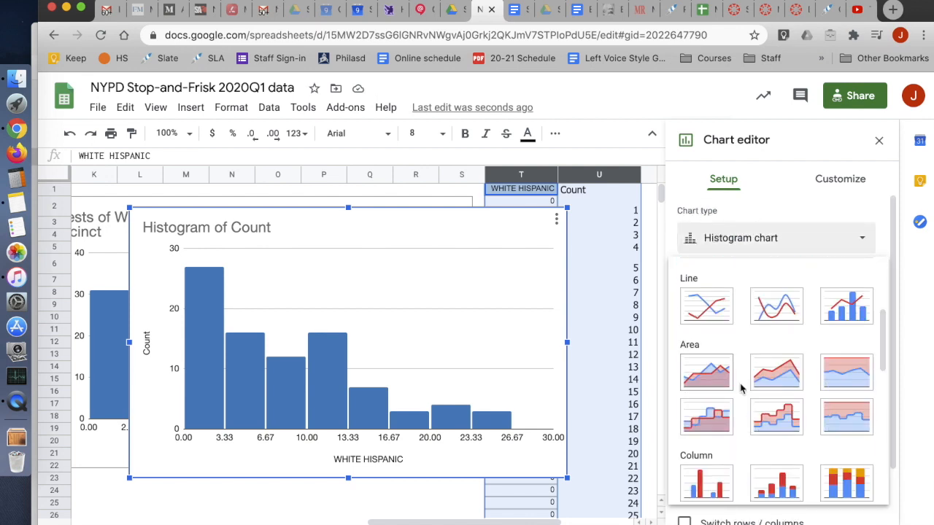
{"action": "scroll", "coordinate": [773, 371], "scroll_direction": "down", "scroll_amount": 3}
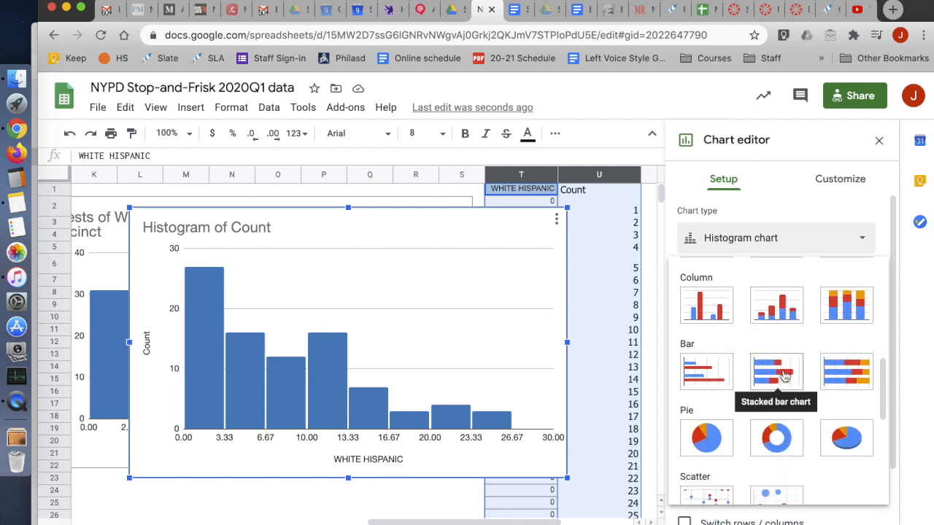
{"action": "scroll", "coordinate": [784, 374], "scroll_direction": "down", "scroll_amount": 3}
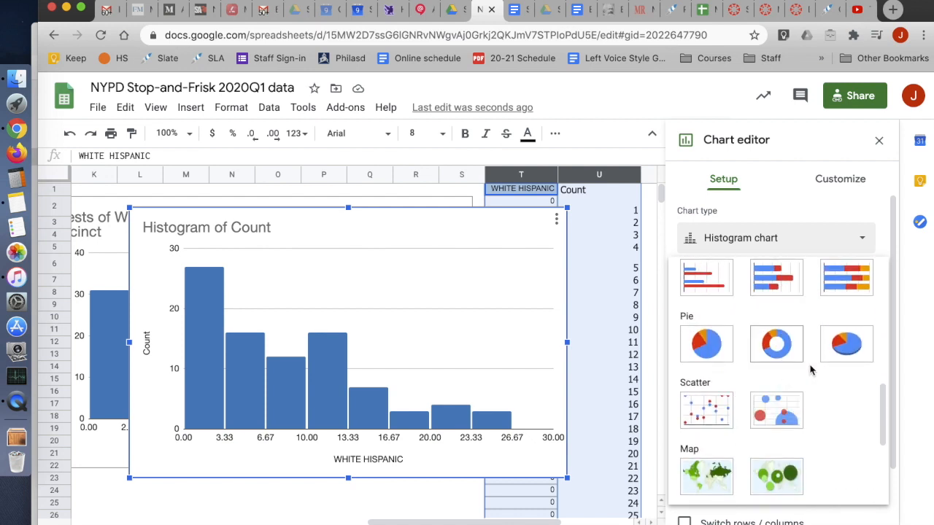
{"action": "left_click", "coordinate": [706, 410]}
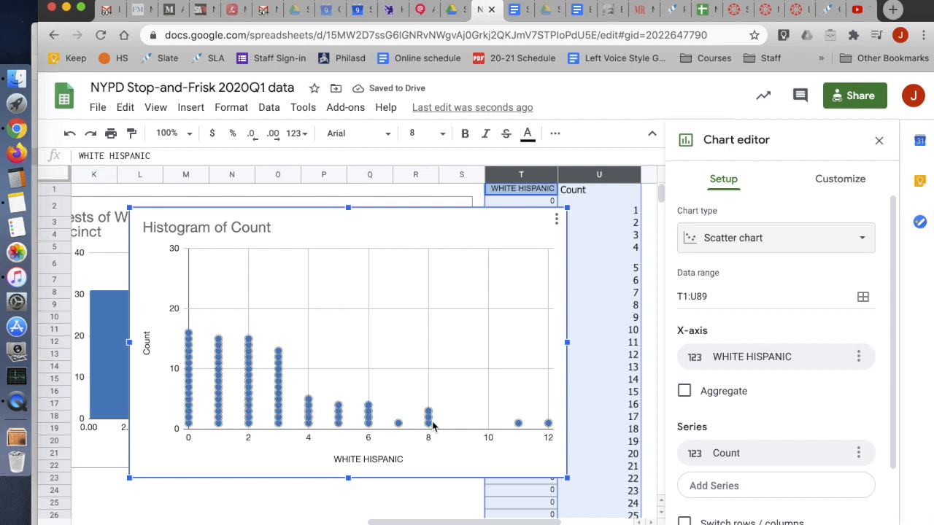
- Select the scatter chart's title text, and move the chart aside to uncover the title of the histogram behind it
{"action": "left_click", "coordinate": [234, 231]}
{"action": "left_click", "coordinate": [219, 230]}
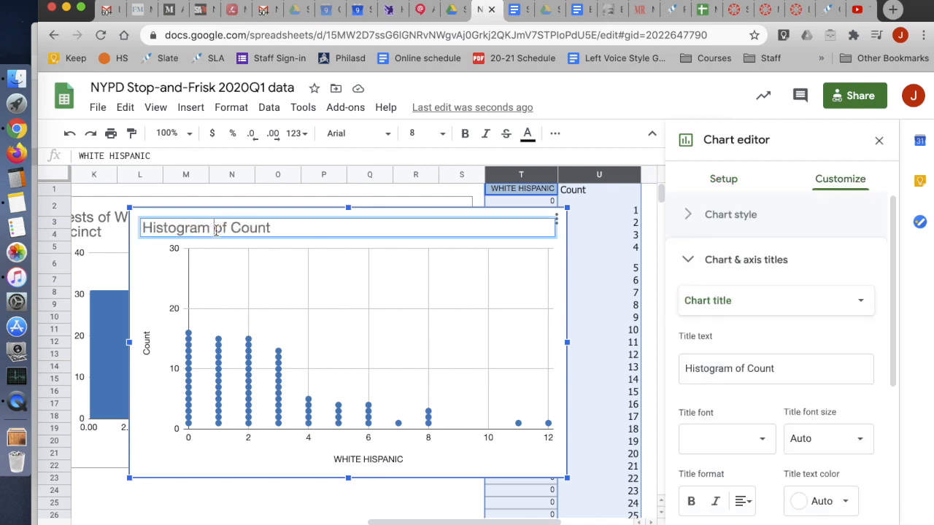
{"action": "double_click", "coordinate": [179, 229]}
{"action": "triple_click", "coordinate": [178, 229]}
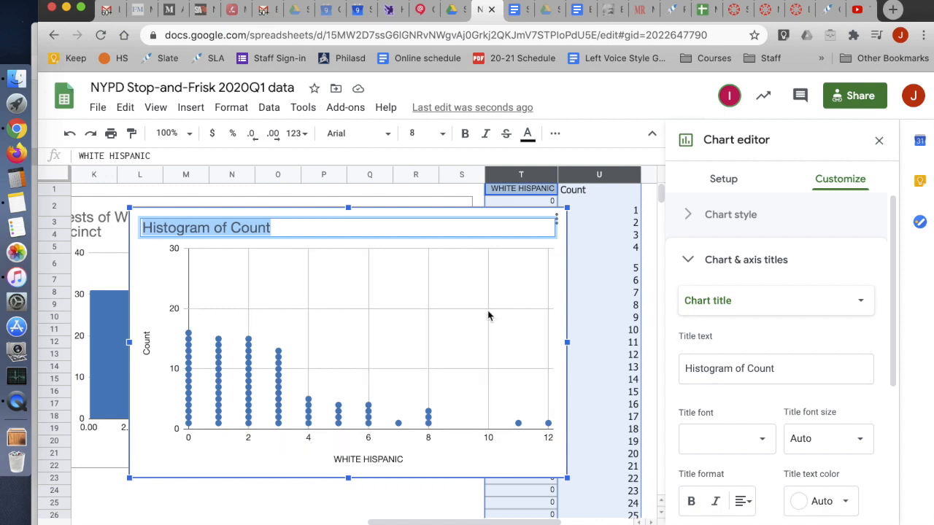
{"action": "scroll", "coordinate": [751, 392], "scroll_direction": "down", "scroll_amount": 3}
{"action": "scroll", "coordinate": [751, 391], "scroll_direction": "up", "scroll_amount": 3}
{"action": "scroll", "coordinate": [816, 325], "scroll_direction": "down", "scroll_amount": 4}
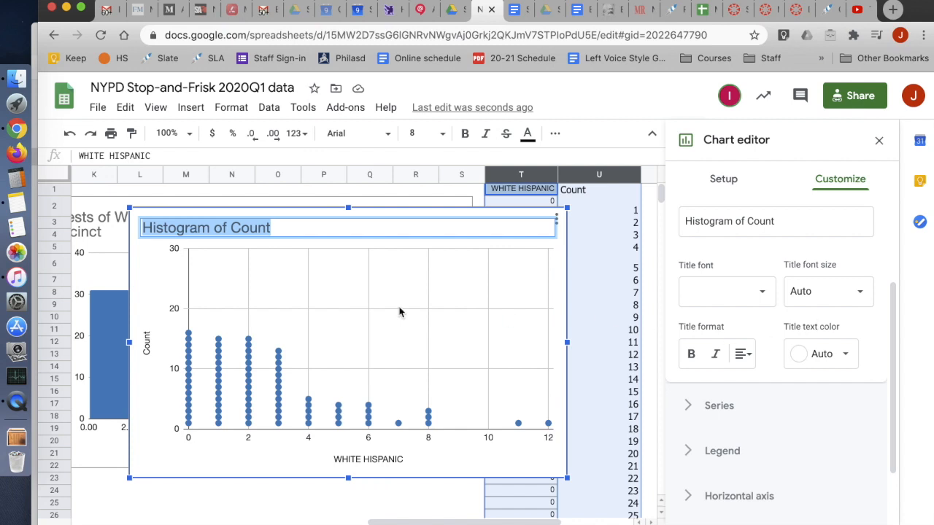
{"action": "left_click_drag", "start_coordinate": [326, 215], "coordinate": [407, 246]}
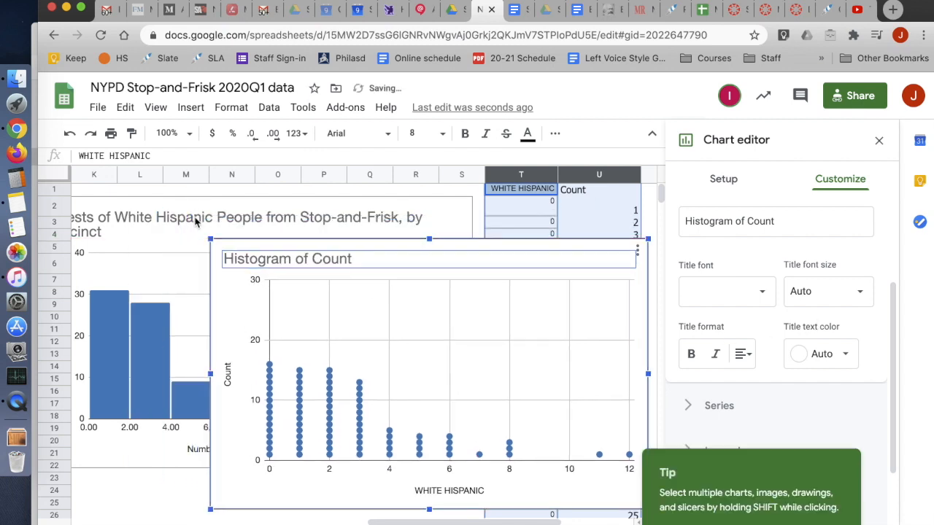
- Copy the histogram's title, "Arrests of White Hispanic People from Stop-and-Frisk, by Precinct", over the scatter chart's title
{"action": "left_click", "coordinate": [195, 221]}
{"action": "left_click", "coordinate": [194, 217]}
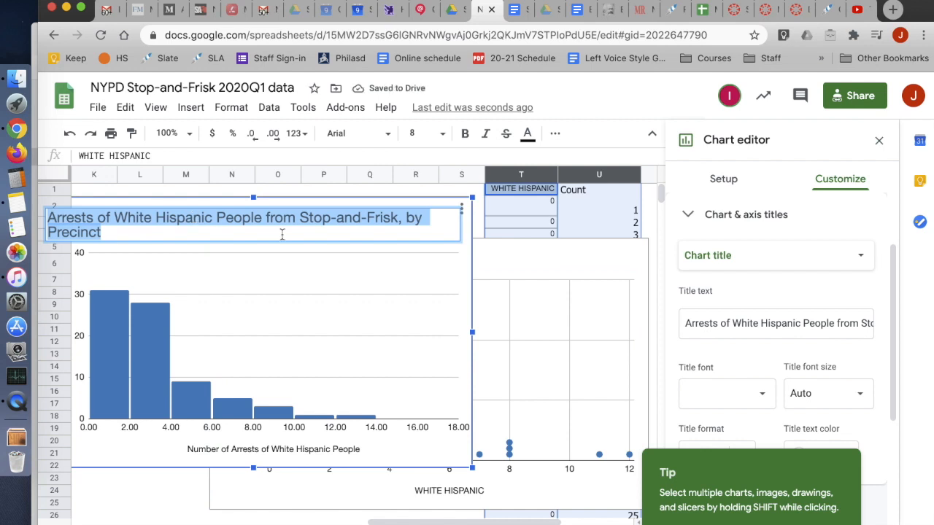
{"action": "left_click", "coordinate": [510, 260]}
{"action": "left_click", "coordinate": [431, 260]}
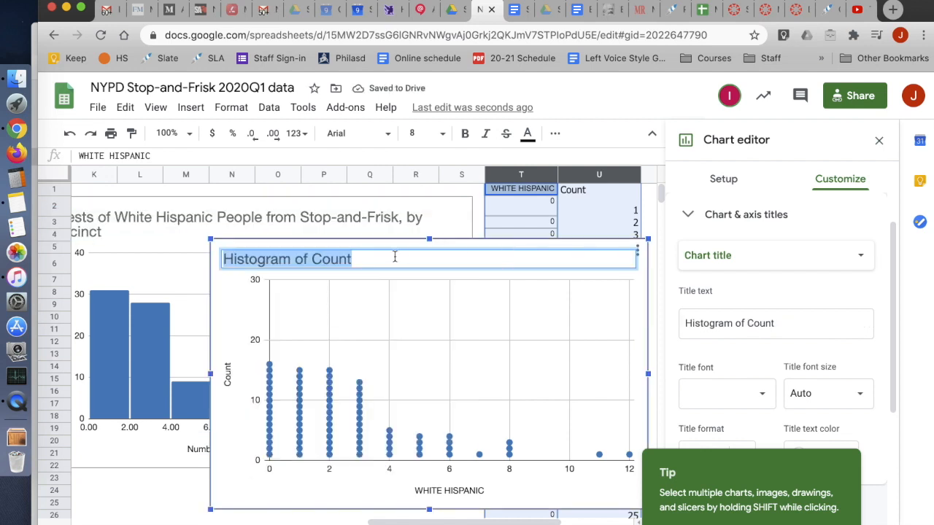
{"action": "type", "text": "Precinct"}
{"action": "key", "text": "Return"}
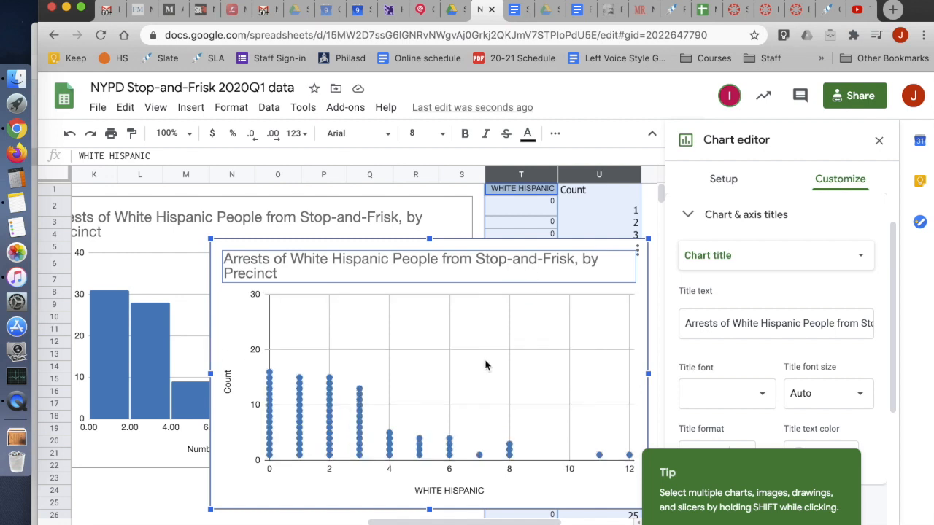
- Set the scatter chart's horizontal axis minimum to 0 and maximum to 20
{"action": "left_click", "coordinate": [326, 374]}
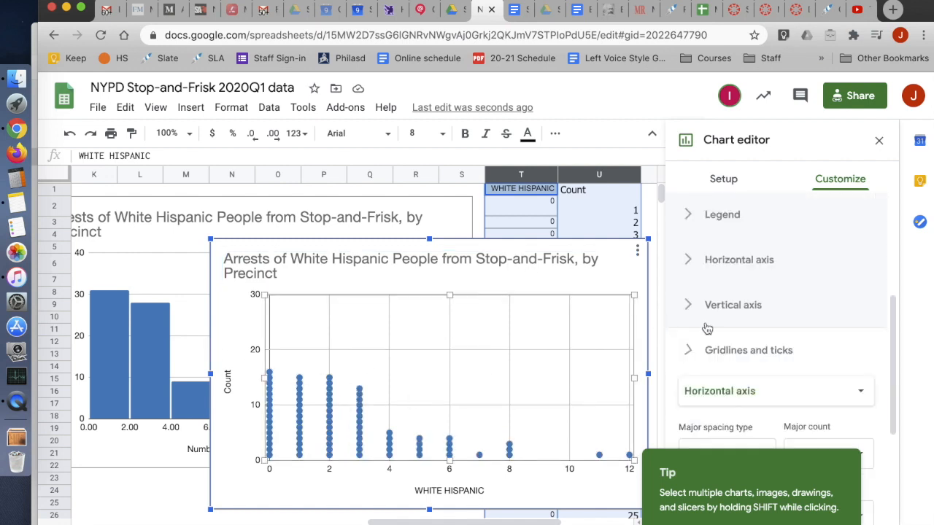
{"action": "left_click", "coordinate": [734, 274]}
{"action": "scroll", "coordinate": [738, 306], "scroll_direction": "down", "scroll_amount": 4}
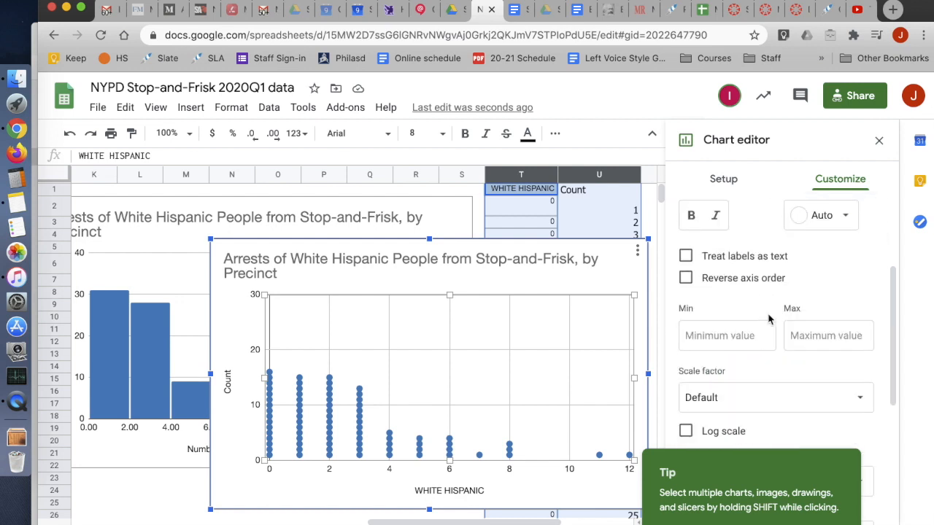
{"action": "left_click", "coordinate": [739, 315]}
{"action": "type", "text": "0"}
{"action": "left_click", "coordinate": [828, 321]}
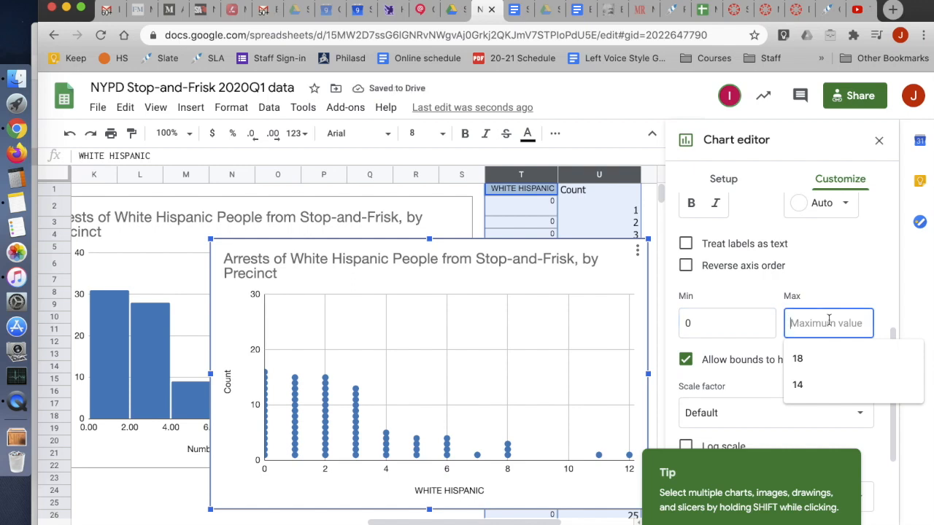
{"action": "type", "text": "20"}
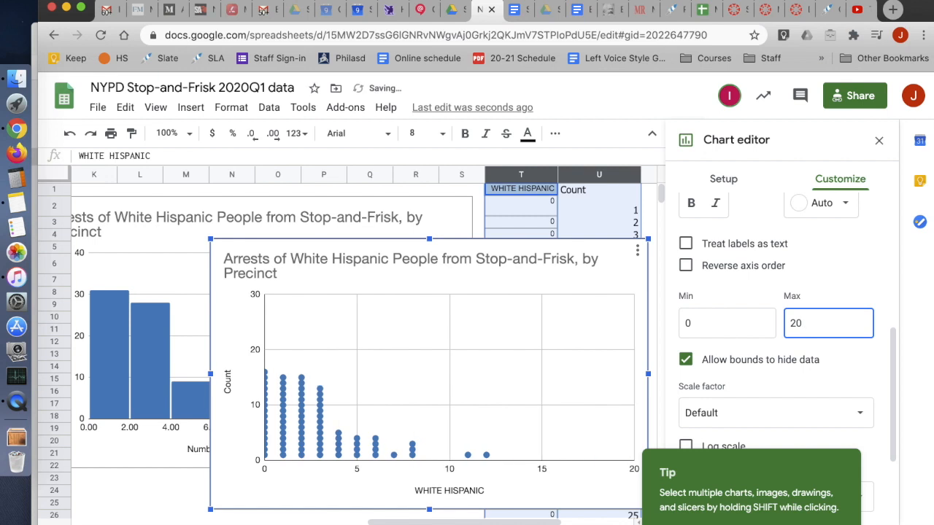
- Change the scatter chart's horizontal axis maximum to 18
{"action": "scroll", "coordinate": [853, 280], "scroll_direction": "up", "scroll_amount": 3}
{"action": "scroll", "coordinate": [854, 278], "scroll_direction": "down", "scroll_amount": 1}
{"action": "key", "text": "BackSpace"}
{"action": "key", "text": "BackSpace"}
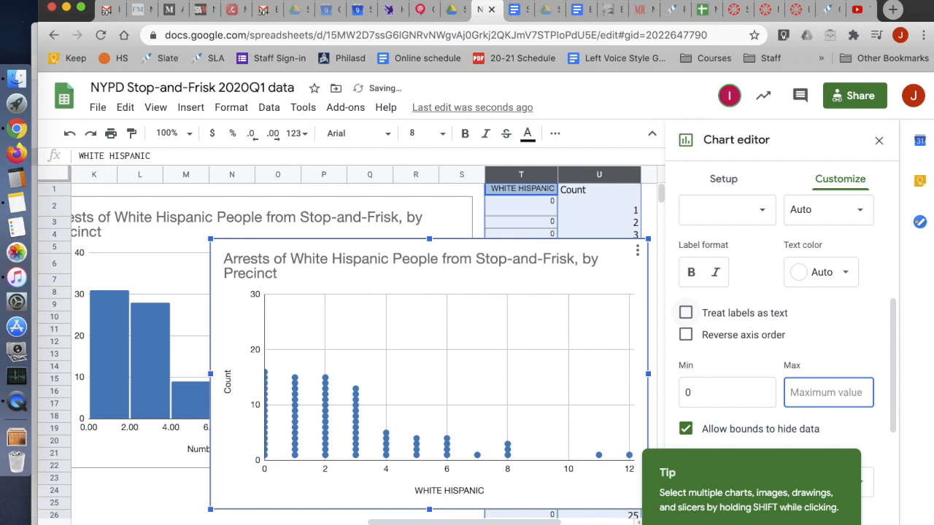
{"action": "type", "text": "18"}
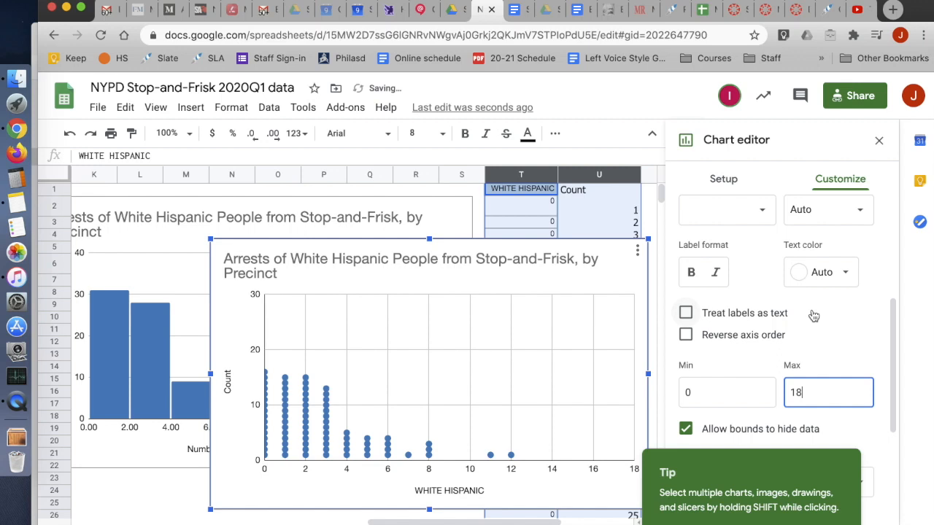
- Change the scatter chart's horizontal axis minimum to -1
{"action": "scroll", "coordinate": [467, 380], "scroll_direction": "down", "scroll_amount": 1}
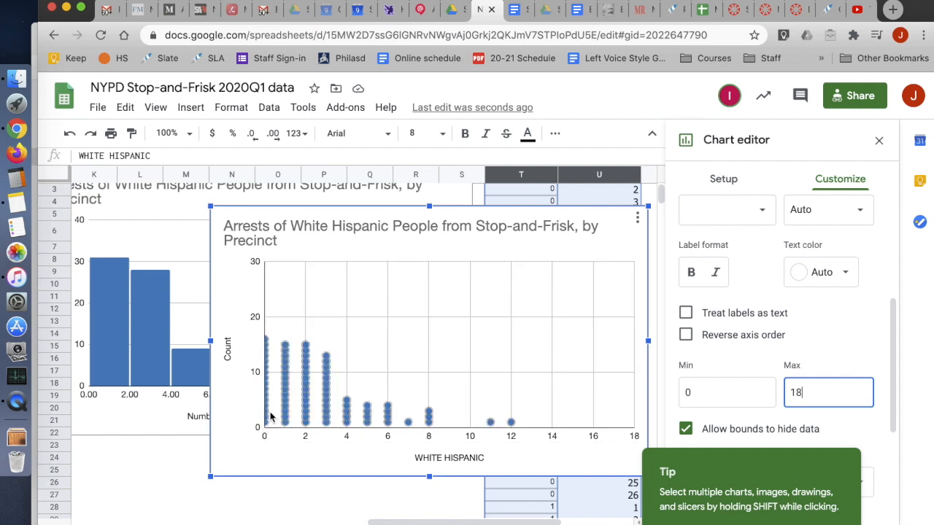
{"action": "left_click", "coordinate": [698, 396]}
{"action": "key", "text": "BackSpace"}
{"action": "type", "text": "-1"}
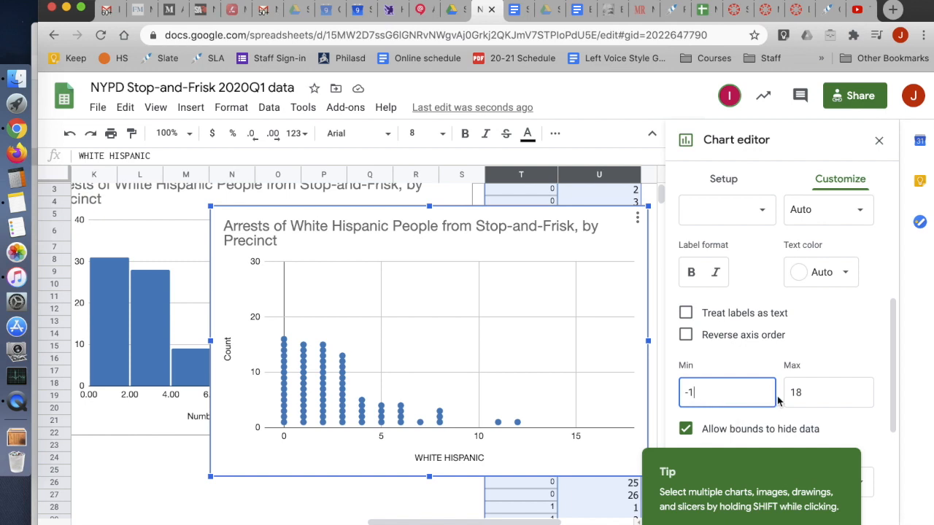
- Look through the scatter chart's remaining horizontal axis options and examine its vertical axis settings
{"action": "scroll", "coordinate": [777, 400], "scroll_direction": "down", "scroll_amount": 4}
{"action": "scroll", "coordinate": [778, 399], "scroll_direction": "up", "scroll_amount": 3}
{"action": "scroll", "coordinate": [778, 399], "scroll_direction": "down", "scroll_amount": 4}
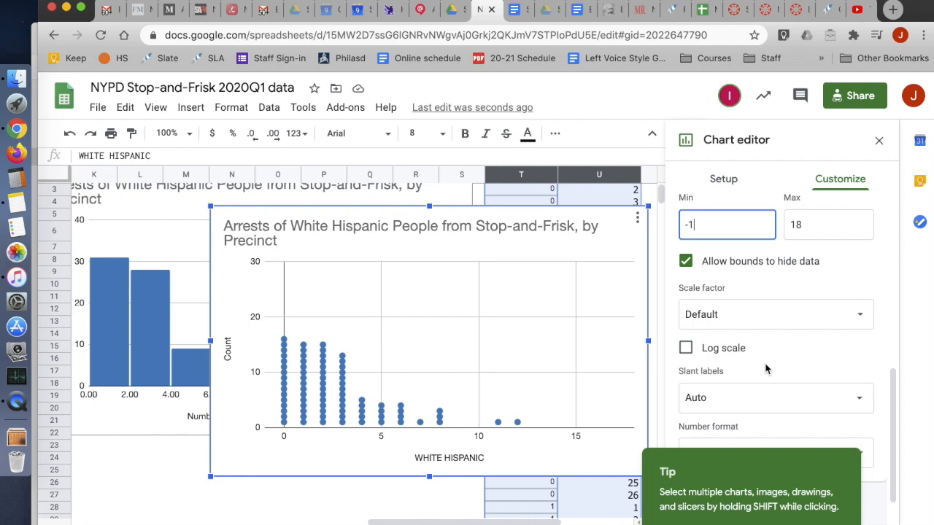
{"action": "scroll", "coordinate": [766, 370], "scroll_direction": "up", "scroll_amount": 1}
{"action": "scroll", "coordinate": [765, 370], "scroll_direction": "down", "scroll_amount": 3}
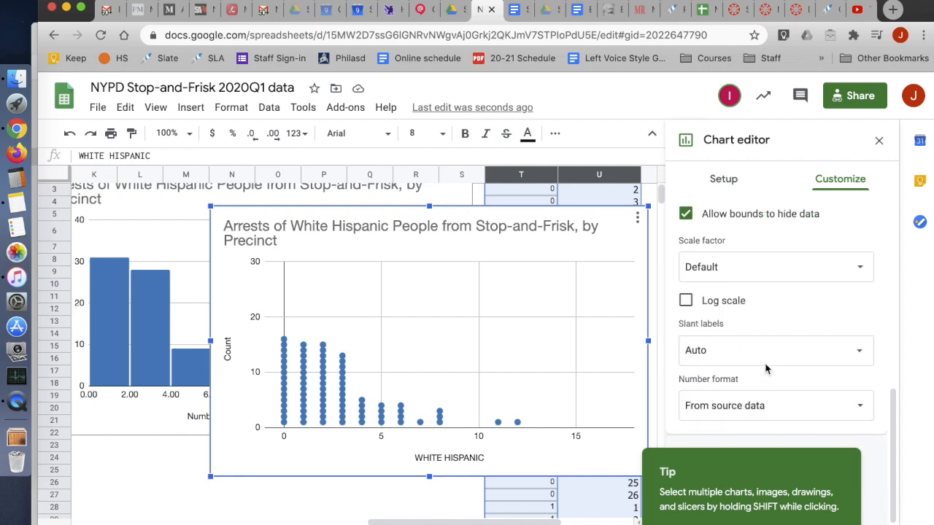
{"action": "scroll", "coordinate": [795, 365], "scroll_direction": "up", "scroll_amount": 10}
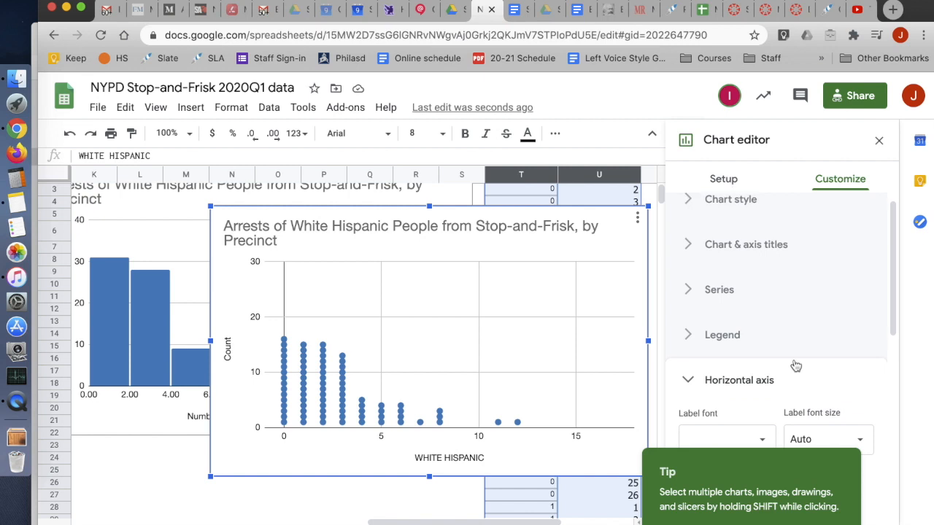
{"action": "left_click", "coordinate": [757, 381]}
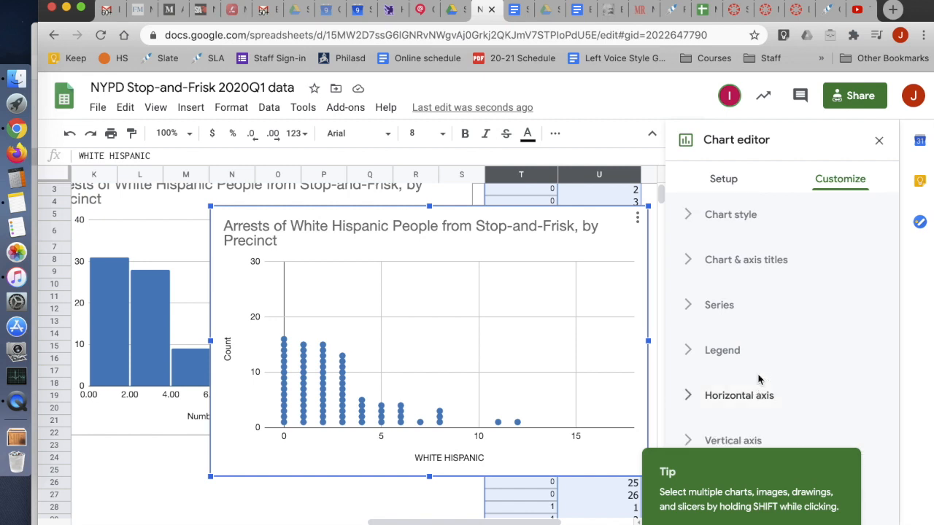
{"action": "left_click", "coordinate": [735, 438]}
{"action": "scroll", "coordinate": [837, 362], "scroll_direction": "down", "scroll_amount": 5}
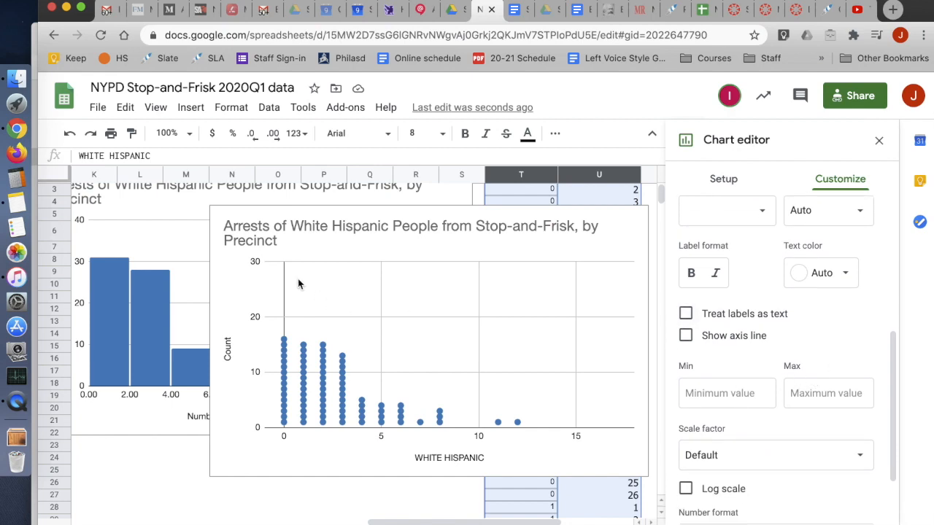
- Set the scatter chart's vertical axis minimum to 0 and maximum to 20
{"action": "scroll", "coordinate": [170, 295], "scroll_direction": "left", "scroll_amount": 10}
{"action": "scroll", "coordinate": [170, 295], "scroll_direction": "up", "scroll_amount": 1}
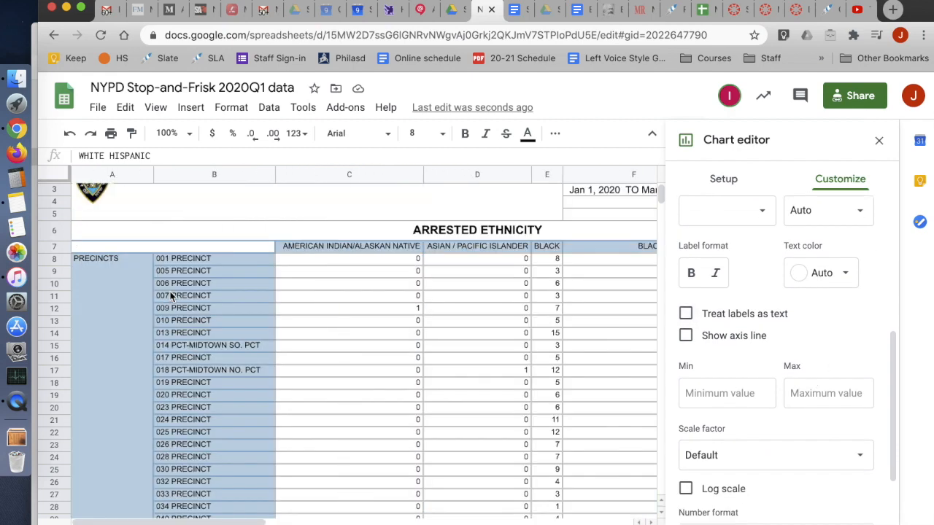
{"action": "scroll", "coordinate": [170, 295], "scroll_direction": "right", "scroll_amount": 9}
{"action": "scroll", "coordinate": [437, 355], "scroll_direction": "right", "scroll_amount": 2}
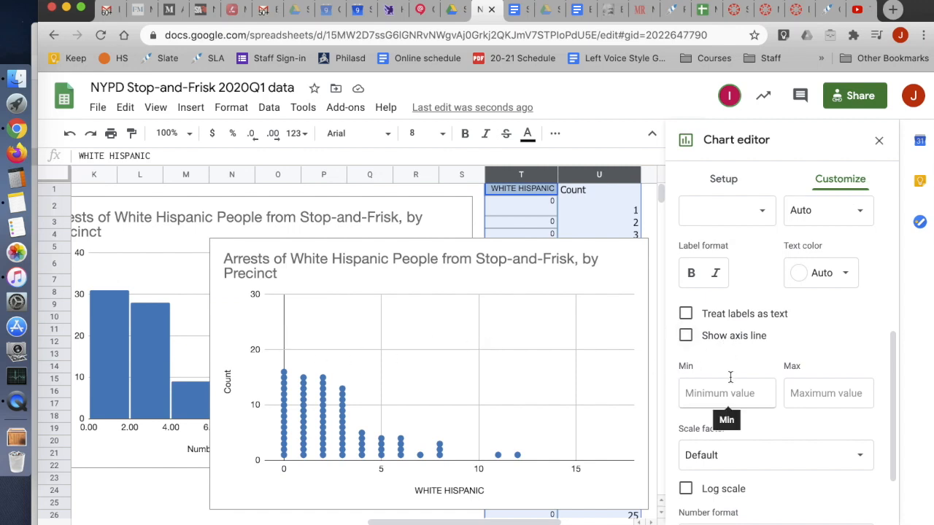
{"action": "scroll", "coordinate": [730, 394], "scroll_direction": "up", "scroll_amount": 1}
{"action": "left_click", "coordinate": [712, 412]}
{"action": "type", "text": "0"}
{"action": "left_click", "coordinate": [828, 410]}
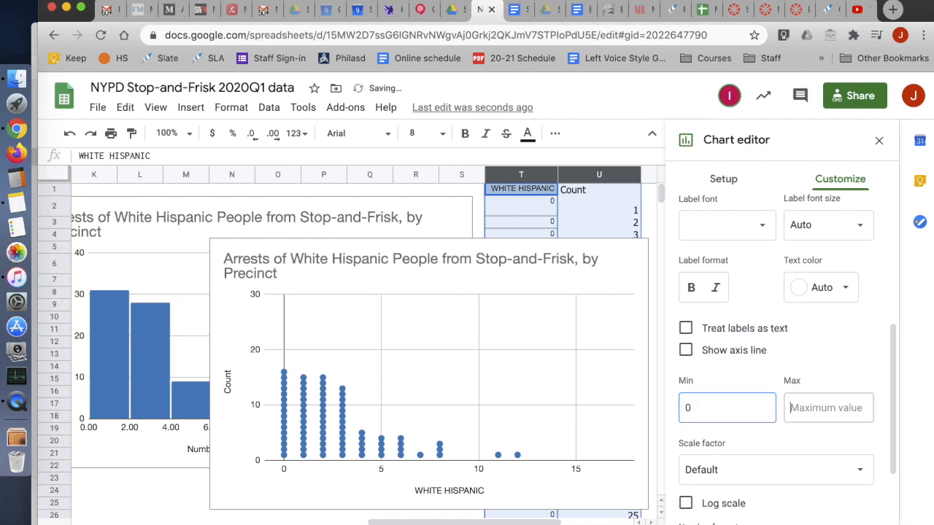
{"action": "type", "text": "20"}
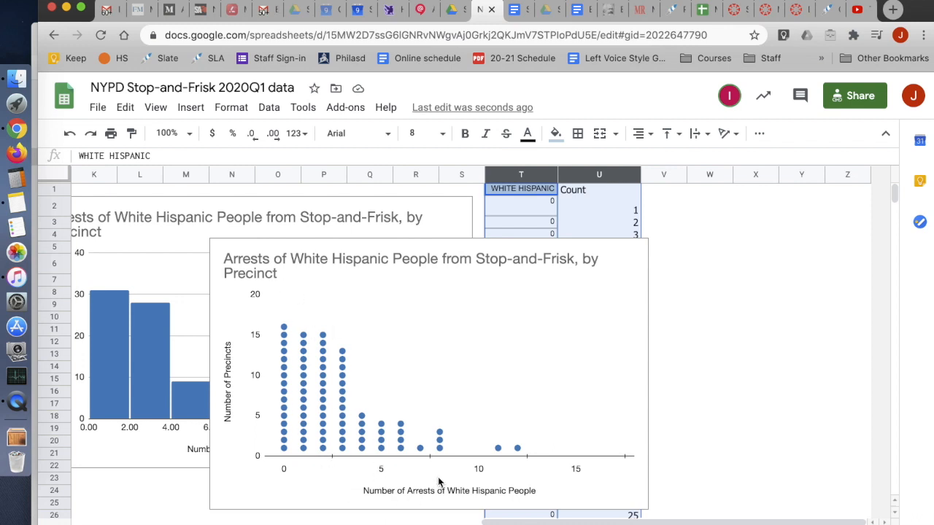
- Turn off minor ticks and turn on major ticks for the dot plot's horizontal axis
{"action": "left_click", "coordinate": [509, 459]}
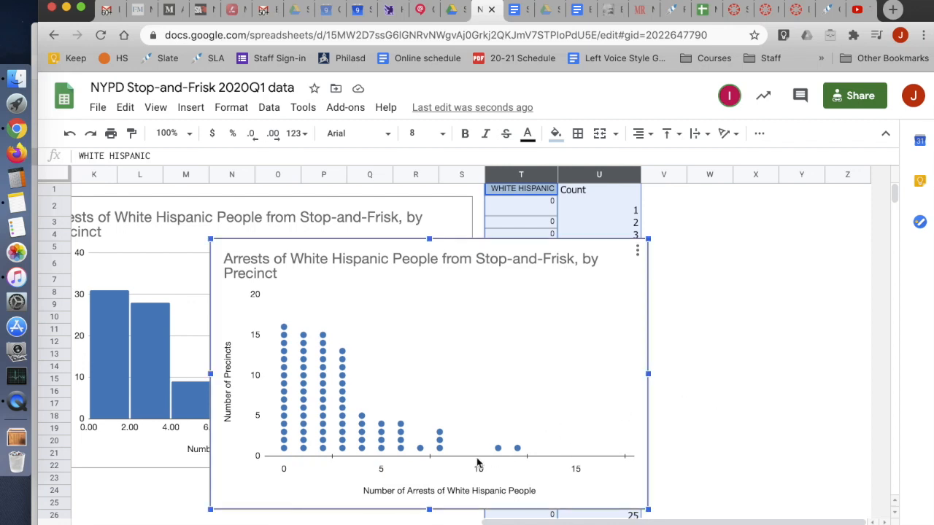
{"action": "double_click", "coordinate": [478, 464]}
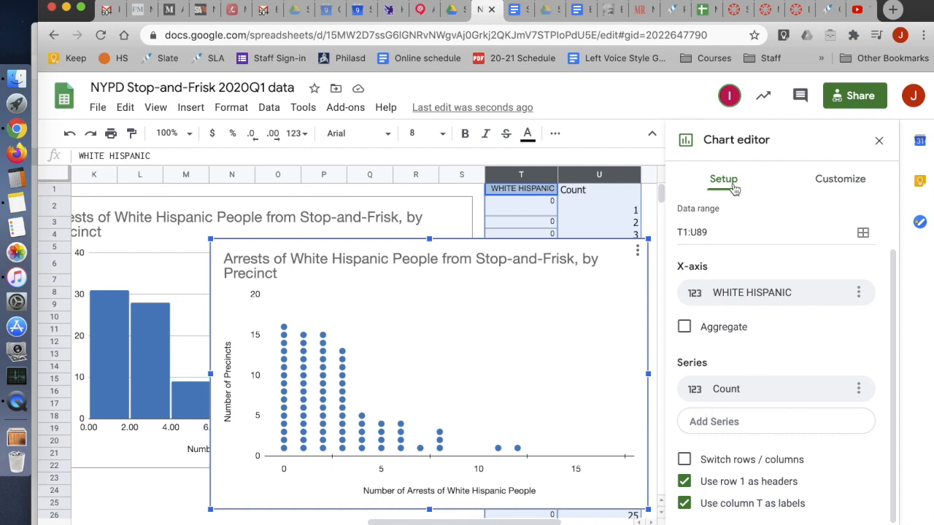
{"action": "left_click", "coordinate": [840, 180]}
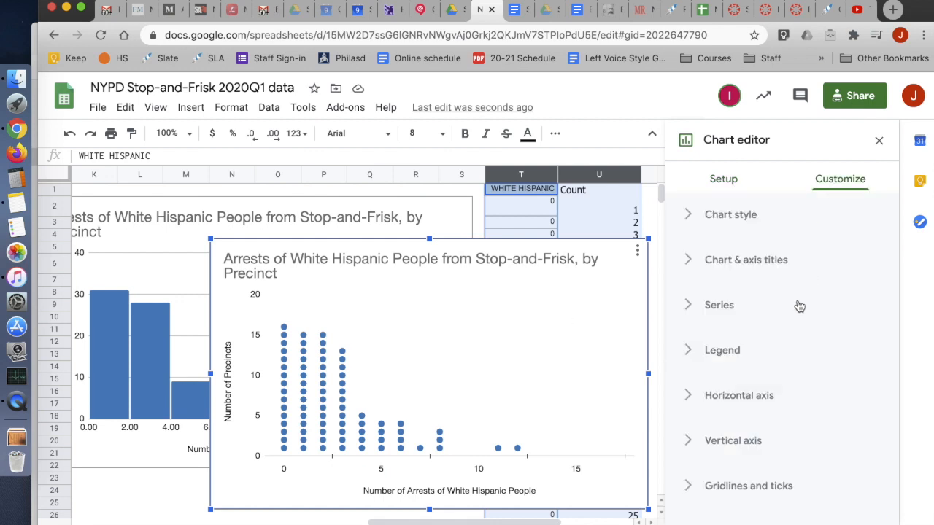
{"action": "left_click", "coordinate": [736, 481]}
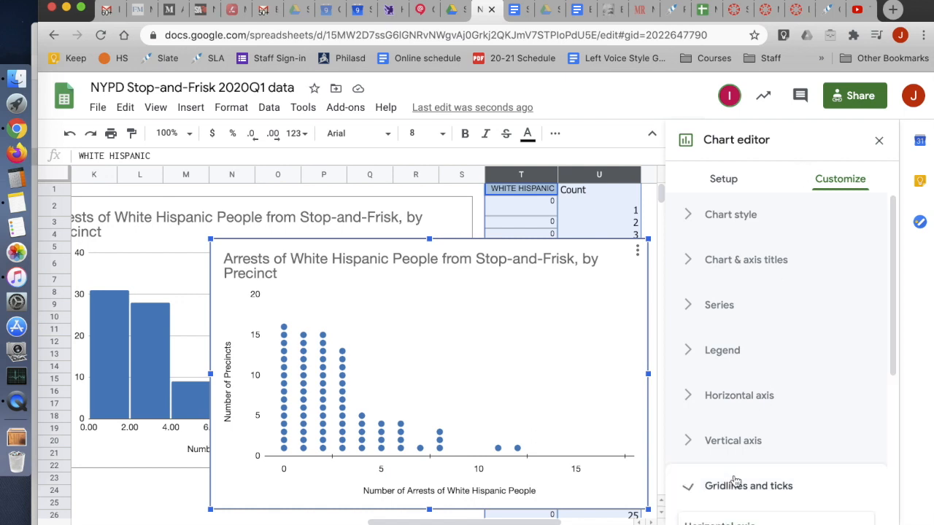
{"action": "scroll", "coordinate": [763, 438], "scroll_direction": "down", "scroll_amount": 5}
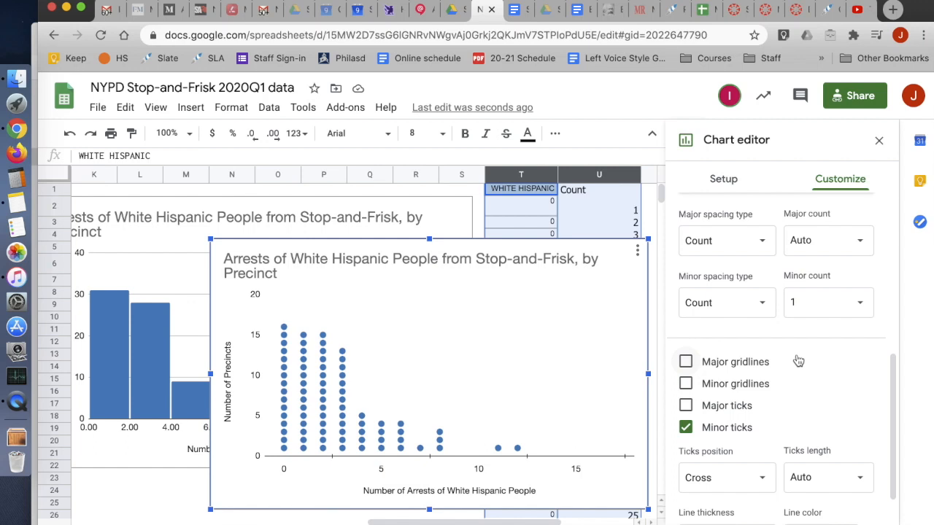
{"action": "scroll", "coordinate": [796, 360], "scroll_direction": "up", "scroll_amount": 1}
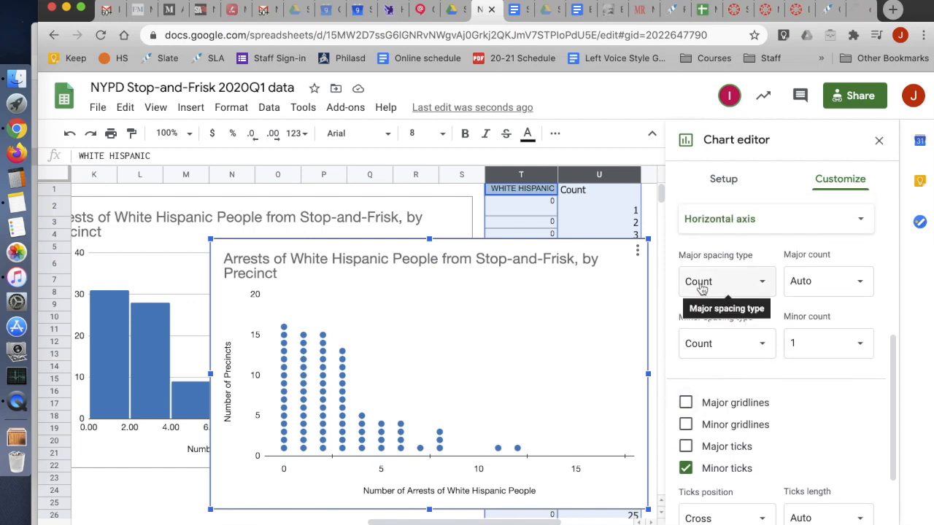
{"action": "left_click", "coordinate": [686, 470]}
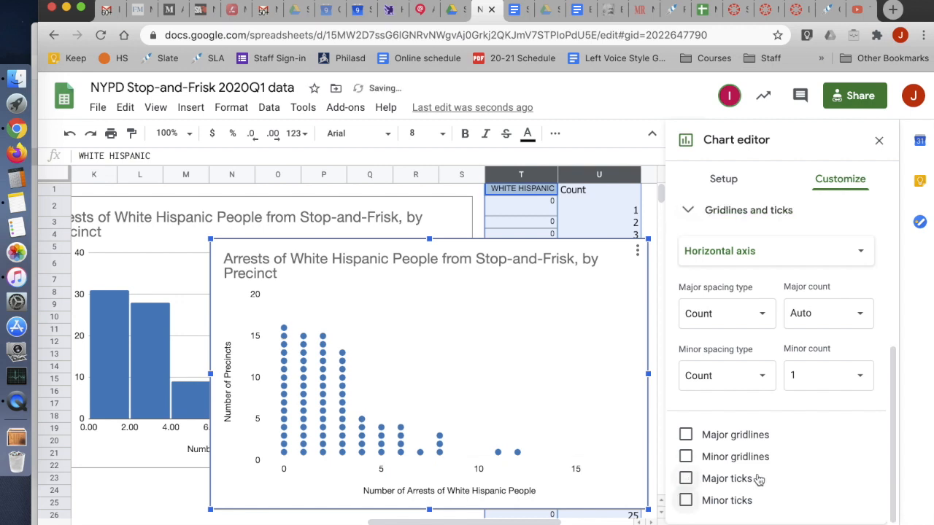
{"action": "left_click", "coordinate": [734, 482]}
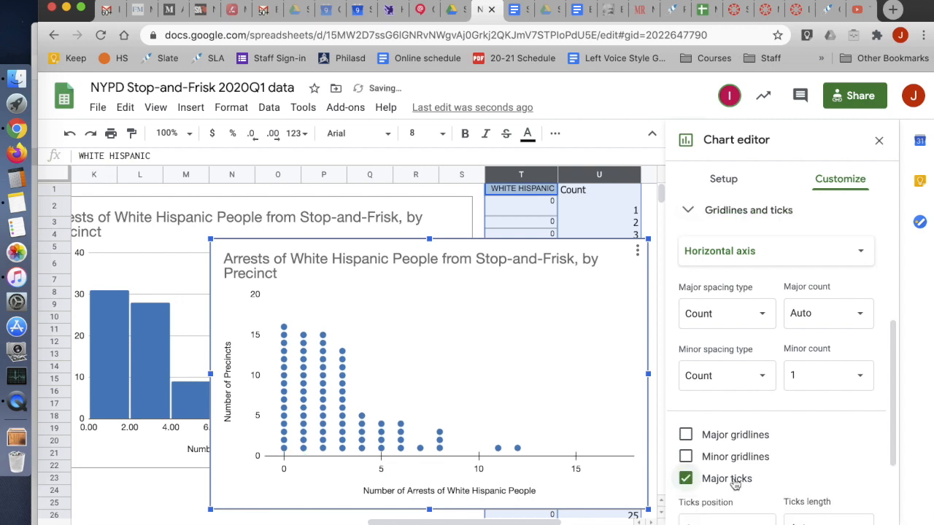
- Set the horizontal axis major spacing type to Step with a major step of 1, and close the chart editor
{"action": "left_click", "coordinate": [773, 325]}
{"action": "left_click", "coordinate": [769, 326]}
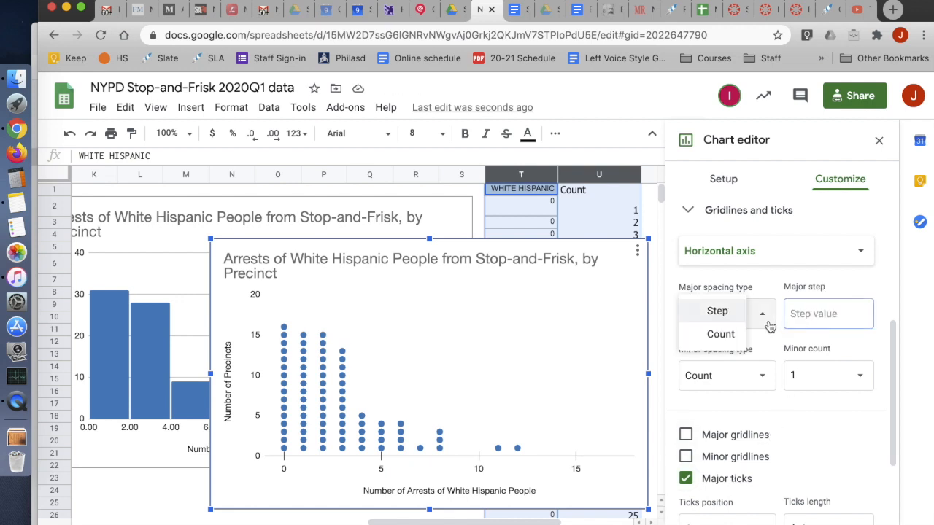
{"action": "left_click", "coordinate": [720, 334]}
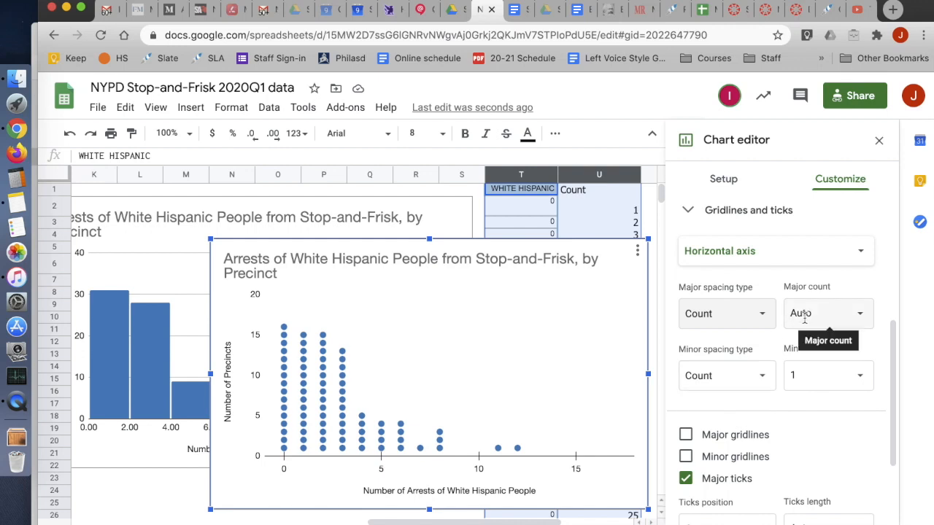
{"action": "left_click", "coordinate": [764, 318]}
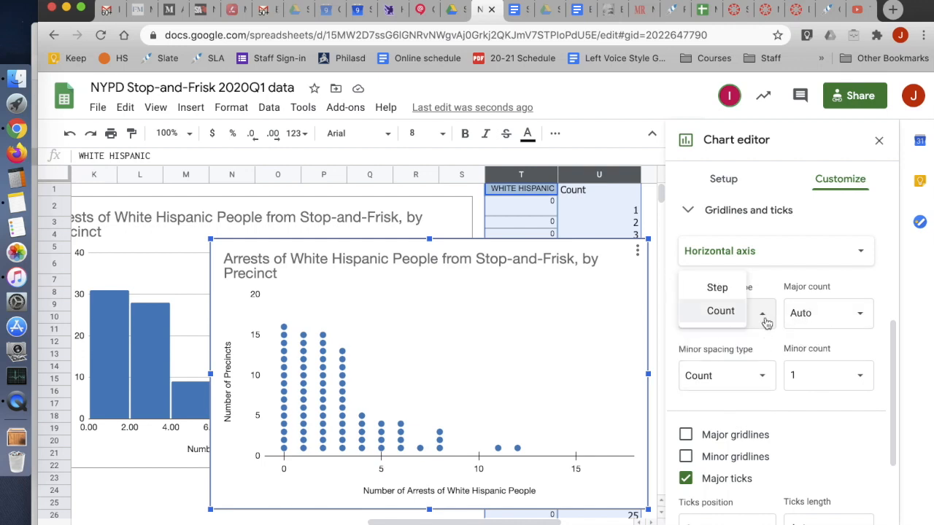
{"action": "left_click", "coordinate": [731, 300]}
{"action": "left_click", "coordinate": [809, 320]}
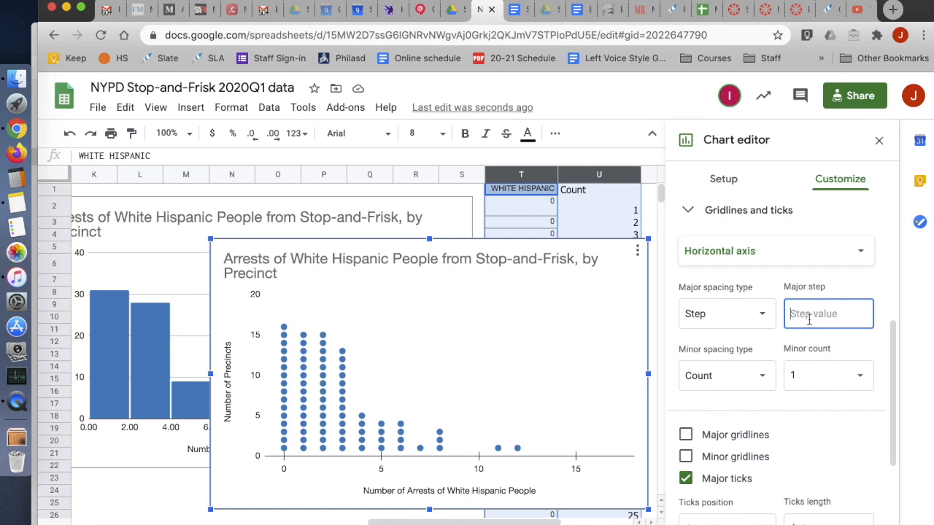
{"action": "type", "text": "1"}
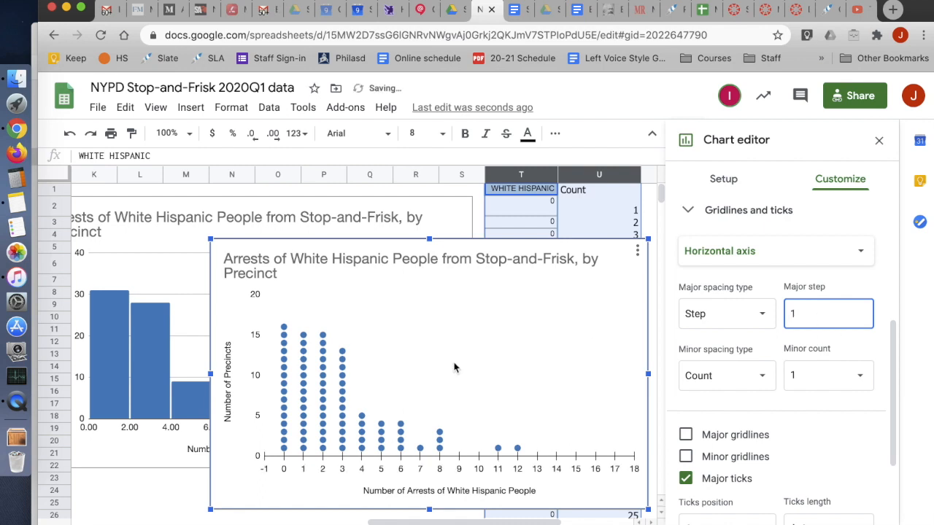
{"action": "scroll", "coordinate": [824, 442], "scroll_direction": "down", "scroll_amount": 3}
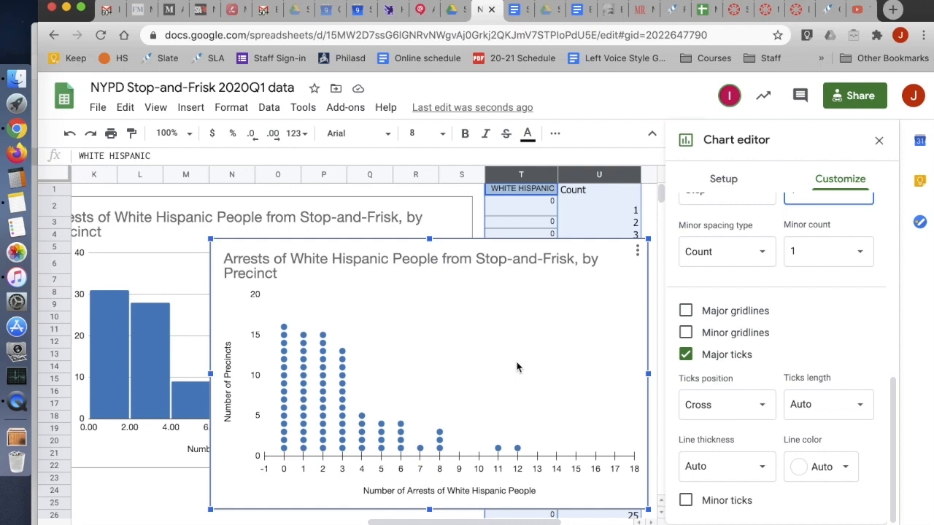
{"action": "left_click", "coordinate": [552, 340]}
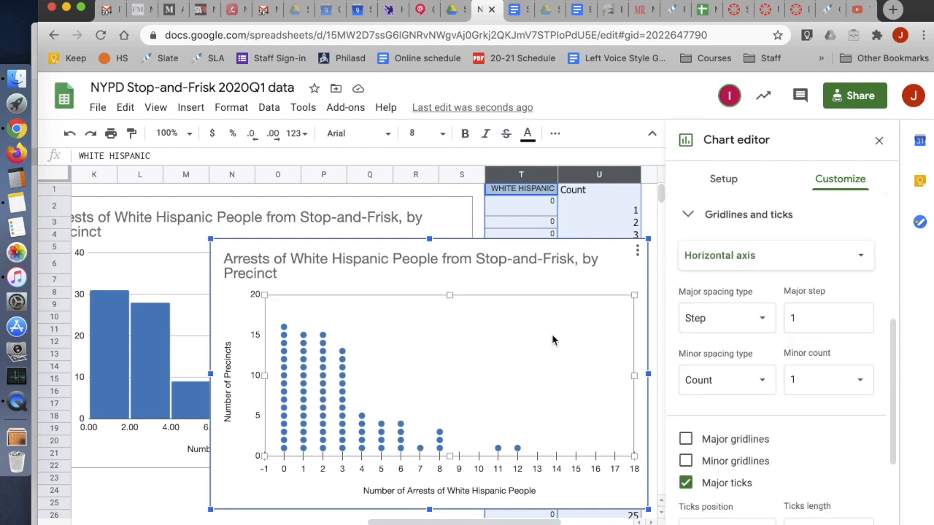
{"action": "left_click", "coordinate": [523, 291]}
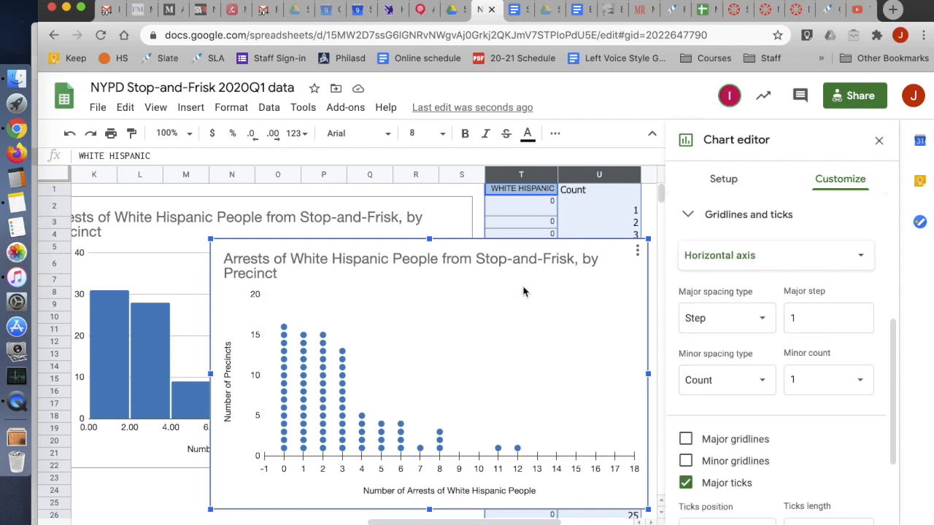
{"action": "left_click", "coordinate": [881, 141]}
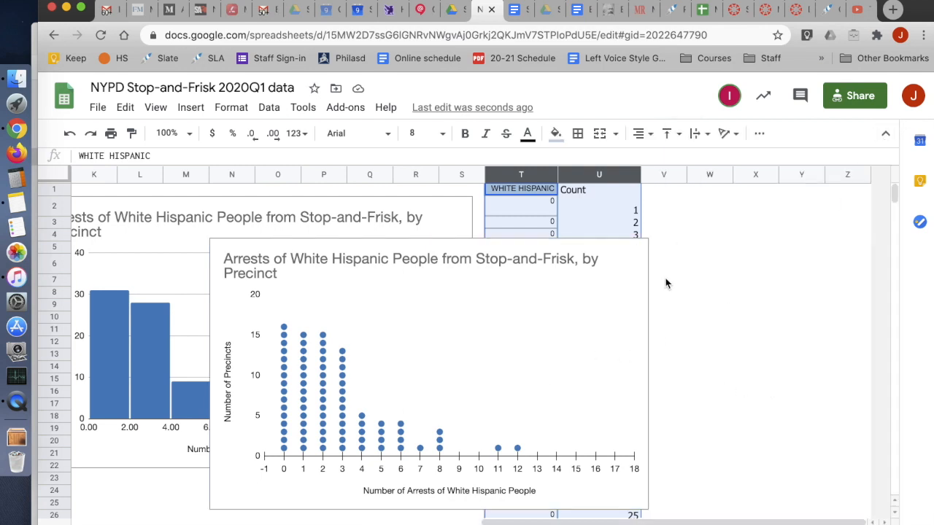
- Move the dot plot right and slightly up beside the histogram, then nudge it down slightly
{"action": "left_click", "coordinate": [634, 255]}
{"action": "left_click_drag", "start_coordinate": [627, 268], "coordinate": [908, 233]}
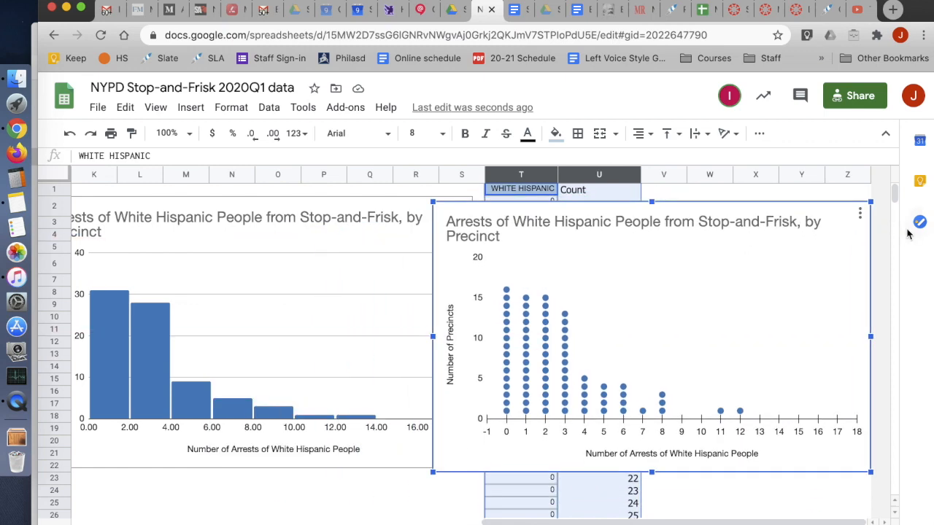
{"action": "scroll", "coordinate": [421, 267], "scroll_direction": "left", "scroll_amount": 12}
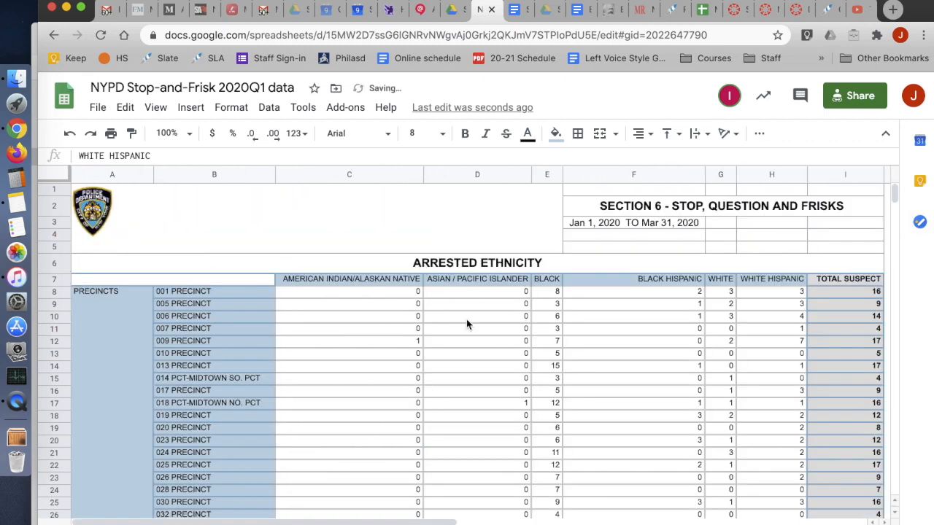
{"action": "scroll", "coordinate": [508, 301], "scroll_direction": "right", "scroll_amount": 10}
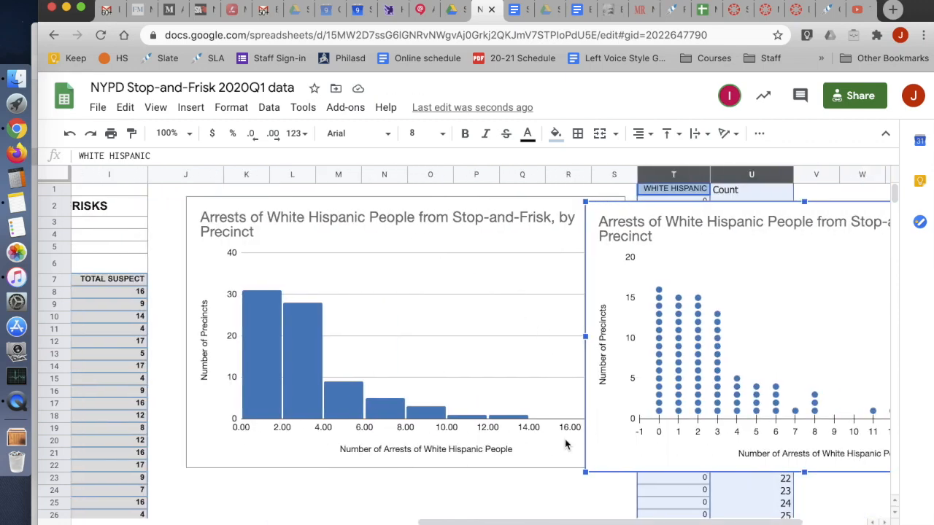
{"action": "key", "text": "Down"}
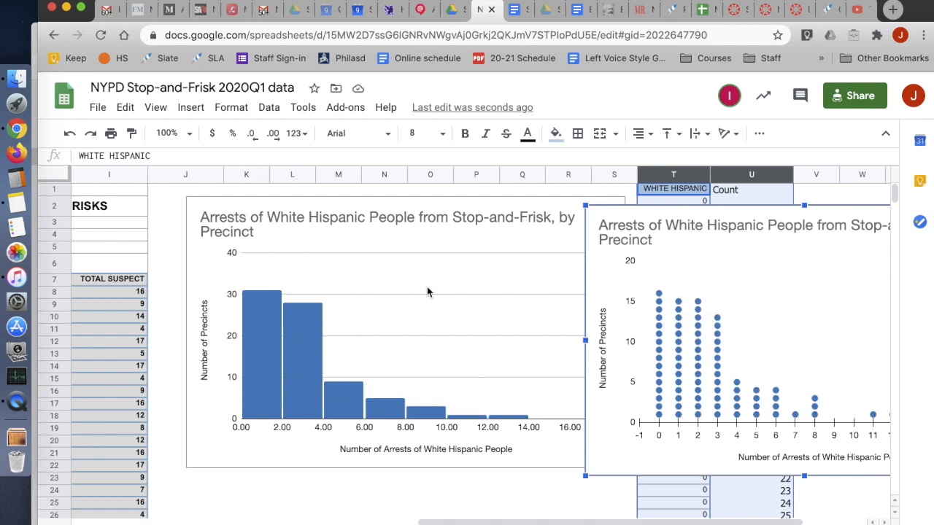
- Move the histogram against the dot plot's left edge, aligned with its top, and return to the precinct data
{"action": "left_click", "coordinate": [335, 304]}
{"action": "left_click_drag", "start_coordinate": [375, 266], "coordinate": [331, 274]}
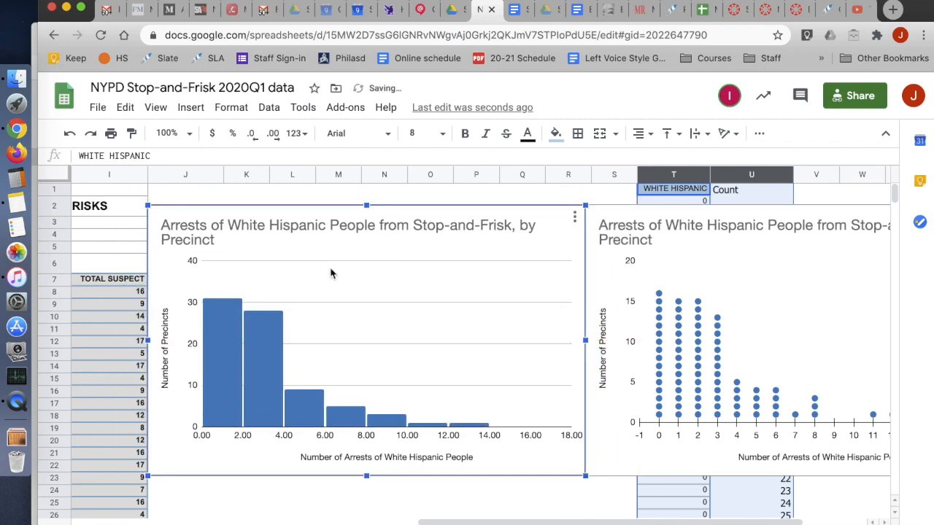
{"action": "mouse_move", "coordinate": [204, 307]}
{"action": "scroll", "coordinate": [204, 306], "scroll_direction": "left", "scroll_amount": 10}
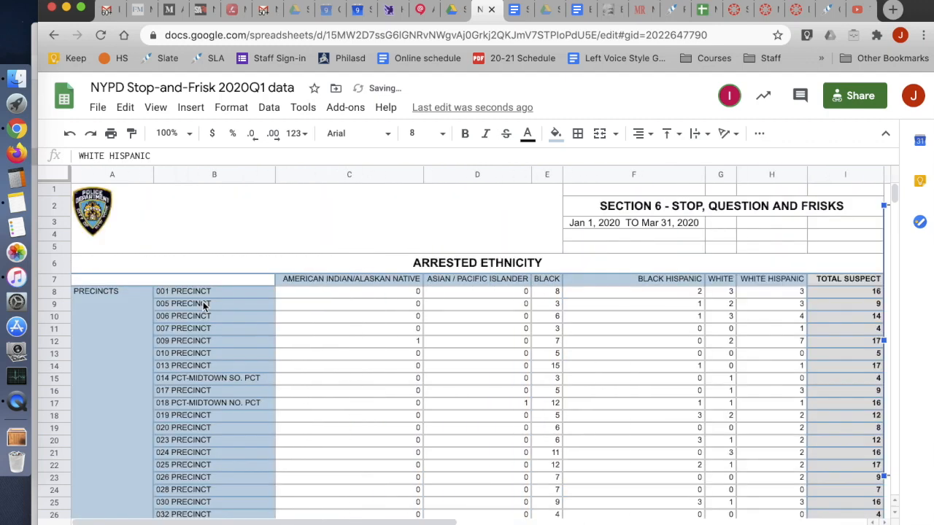